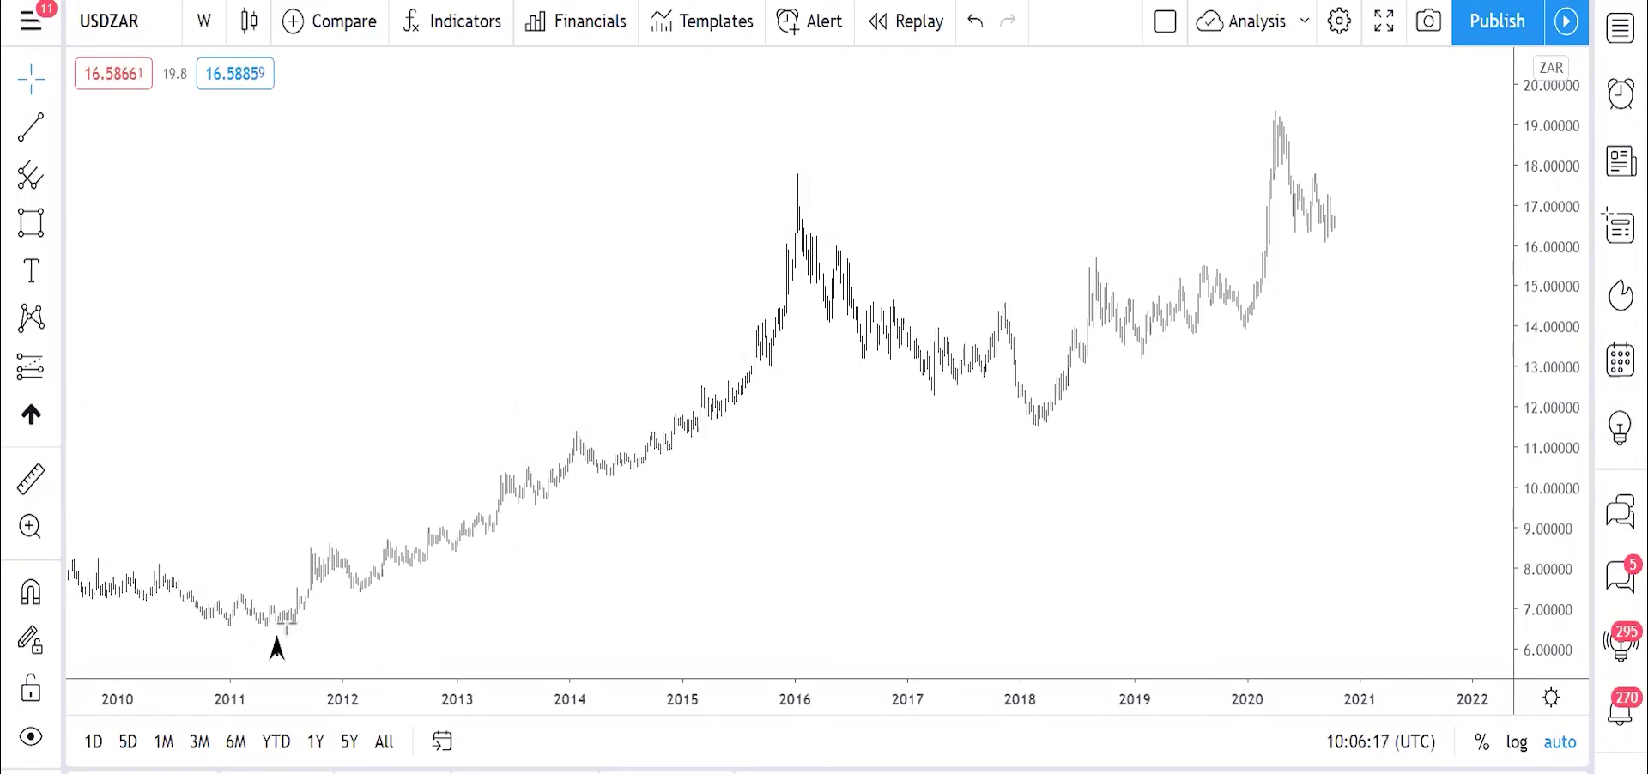
Step: Mark the swings from the mid-2011 low through the 2016 high to the 2018 low with arrows, and erase all the markup
{"action": "mouse_move", "coordinate": [287, 624]}
{"action": "left_mouse_down"}
{"action": "mouse_move", "coordinate": [331, 547]}
{"action": "mouse_move", "coordinate": [362, 599]}
{"action": "mouse_move", "coordinate": [666, 363]}
{"action": "mouse_move", "coordinate": [797, 174]}
{"action": "left_mouse_up"}
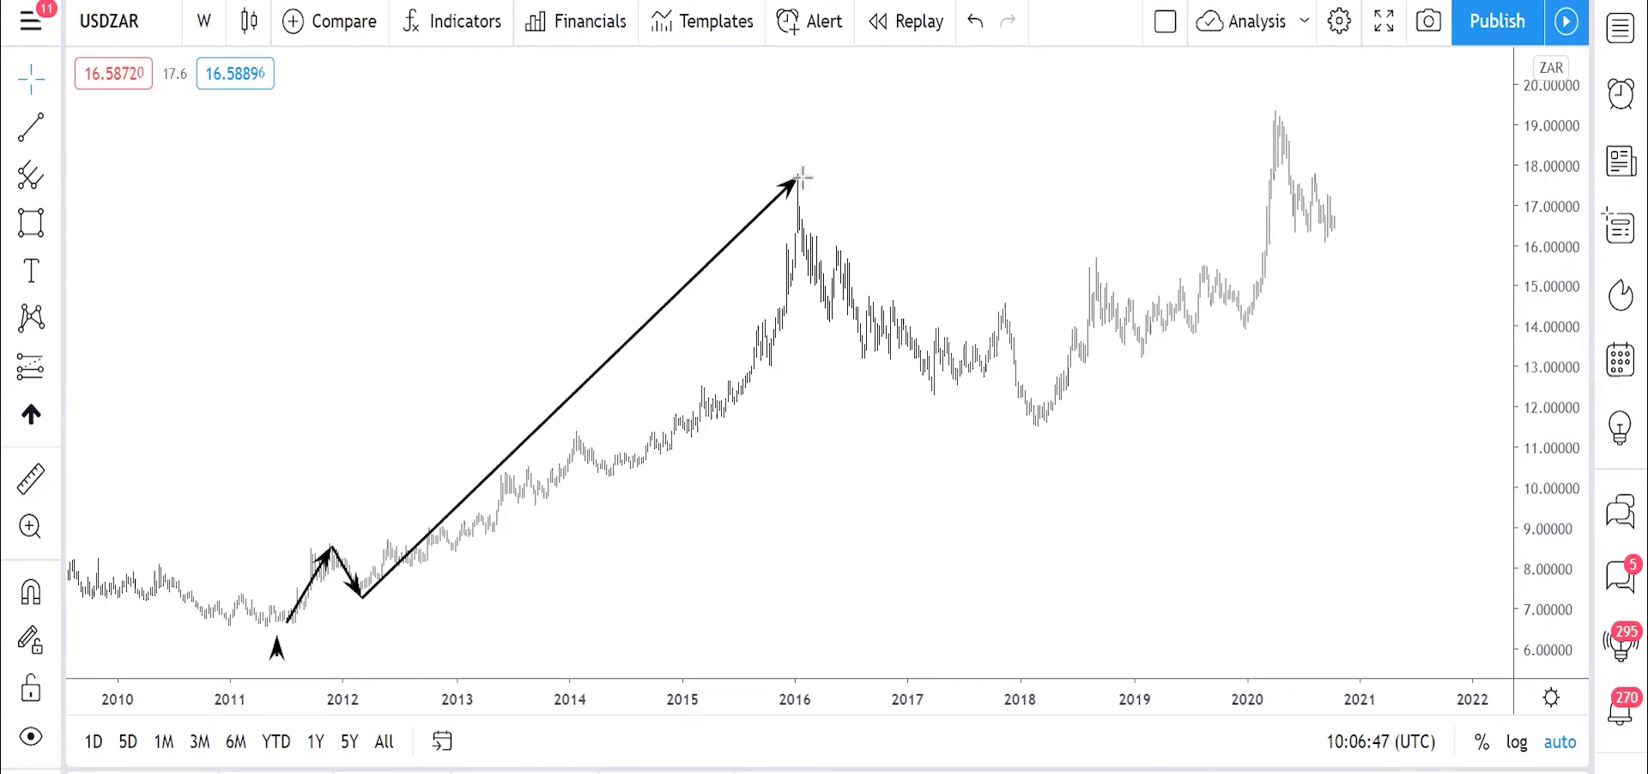
{"action": "left_click_drag", "start_coordinate": [886, 347], "coordinate": [993, 315]}
{"action": "left_click", "coordinate": [995, 315]}
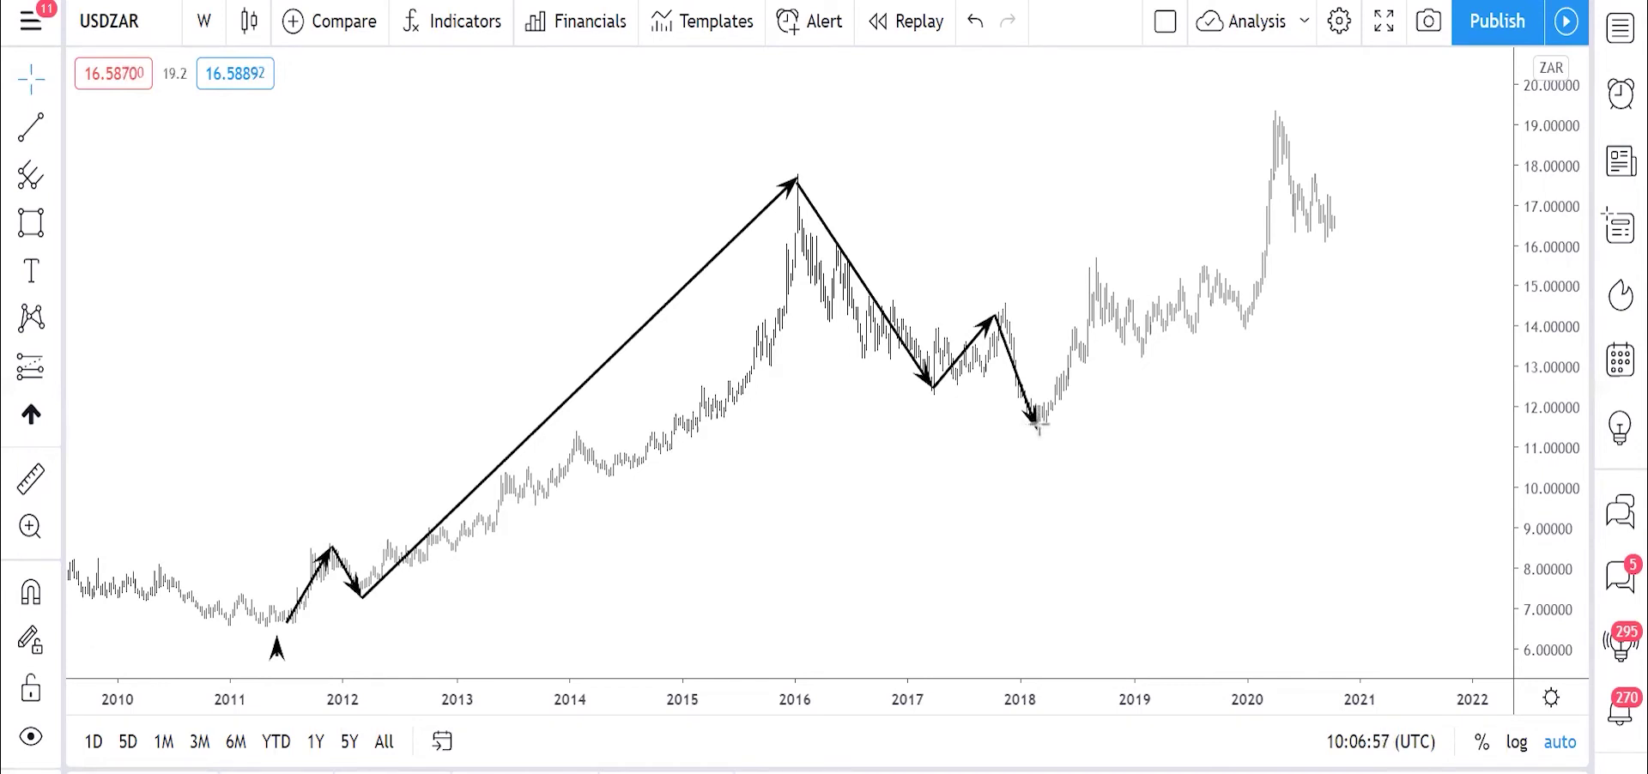
{"action": "double_click", "coordinate": [1037, 426]}
{"action": "left_click", "coordinate": [1095, 270]}
{"action": "double_click", "coordinate": [1116, 271]}
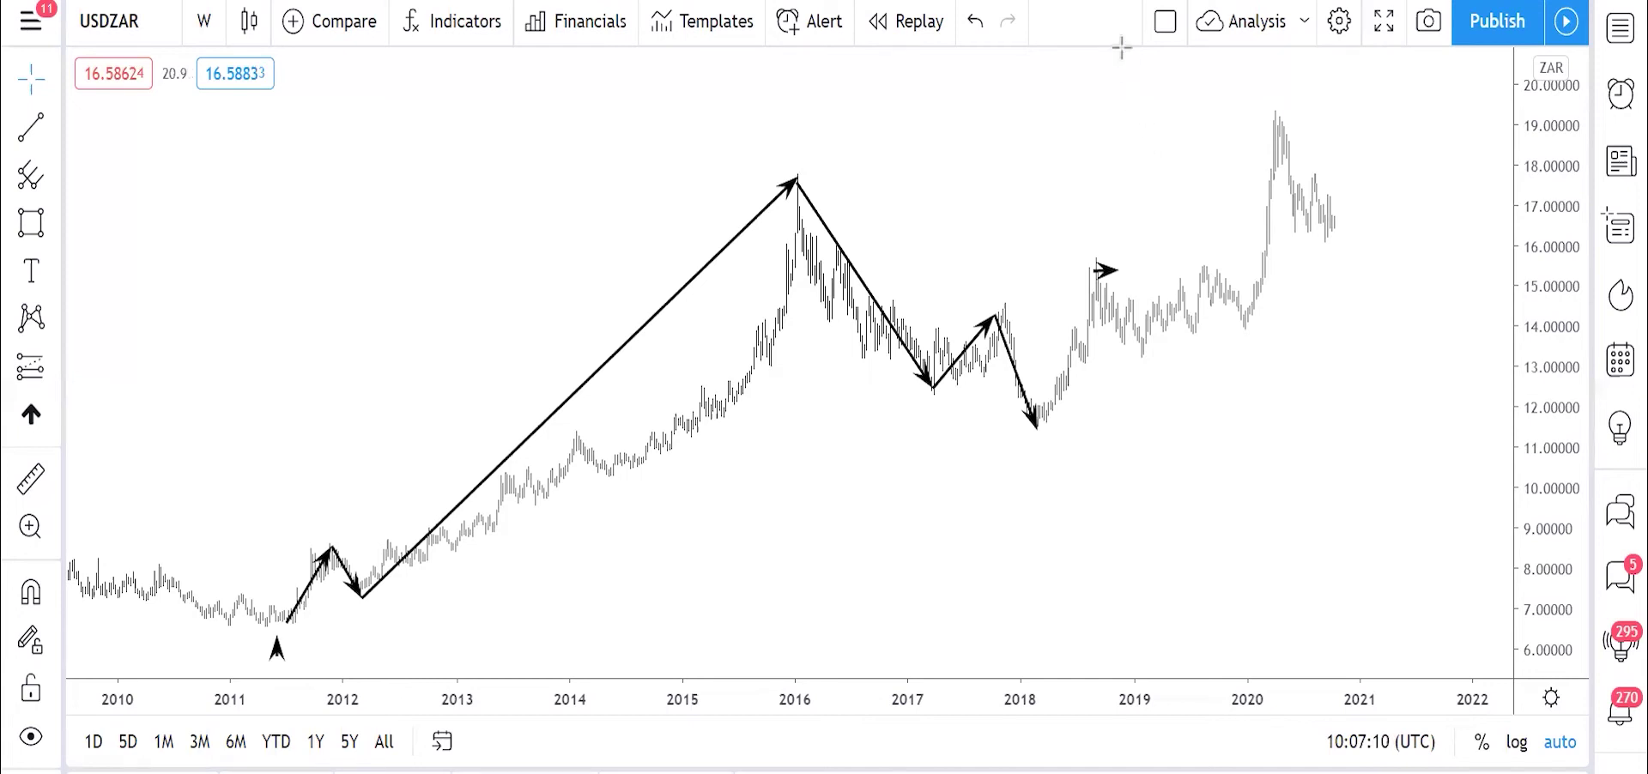
{"action": "key", "text": "e"}
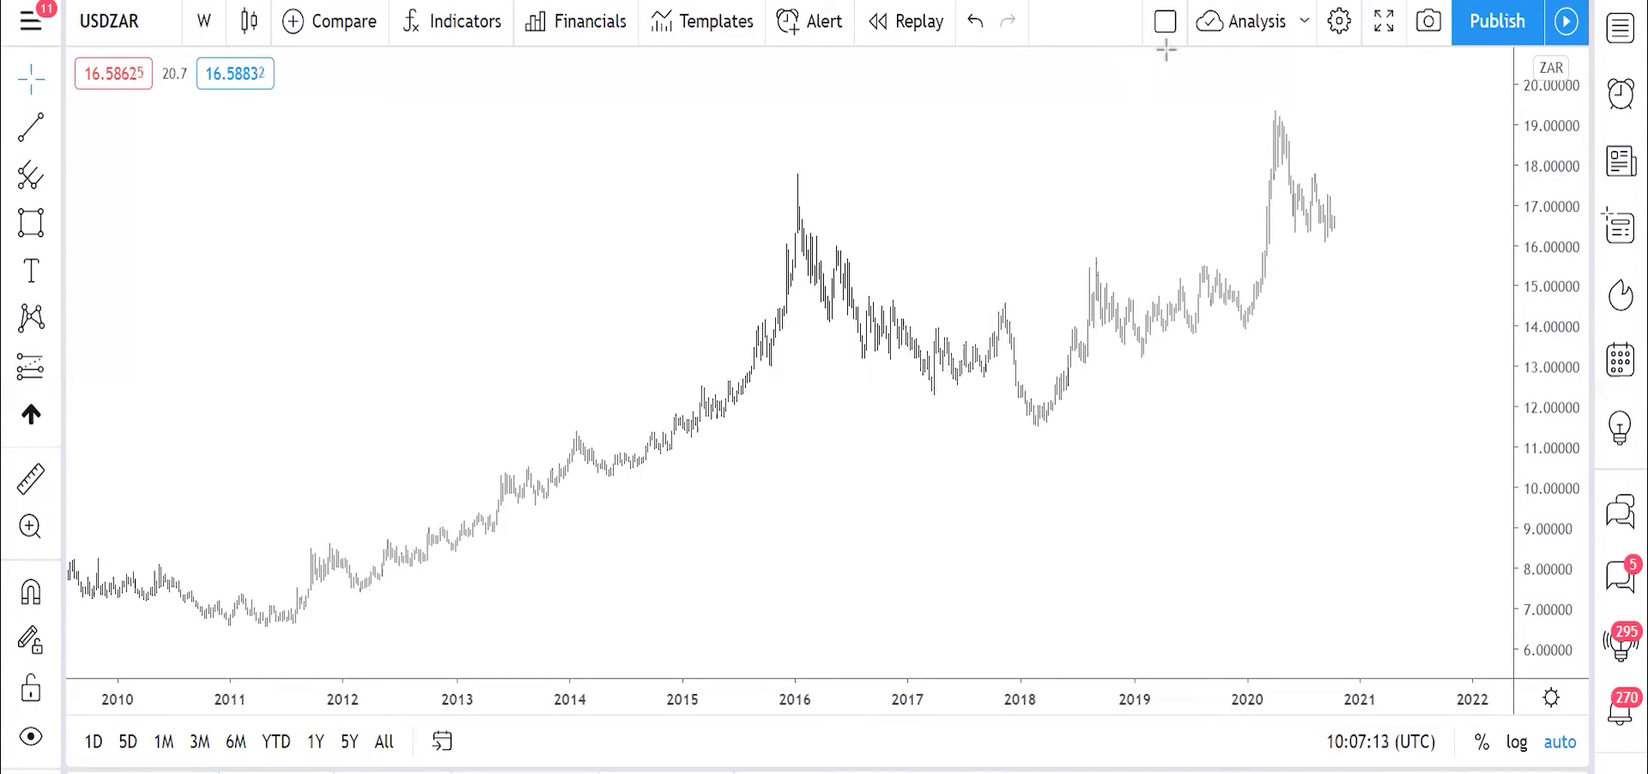
Step: Draw dotted trend lines from about 16.35 in February 2016 to 12.64 in September 2019, and from 15.60 in September 2018 to 13.67 in April 2019
{"action": "scroll", "coordinate": [1181, 316], "scroll_direction": "up", "scroll_amount": 3}
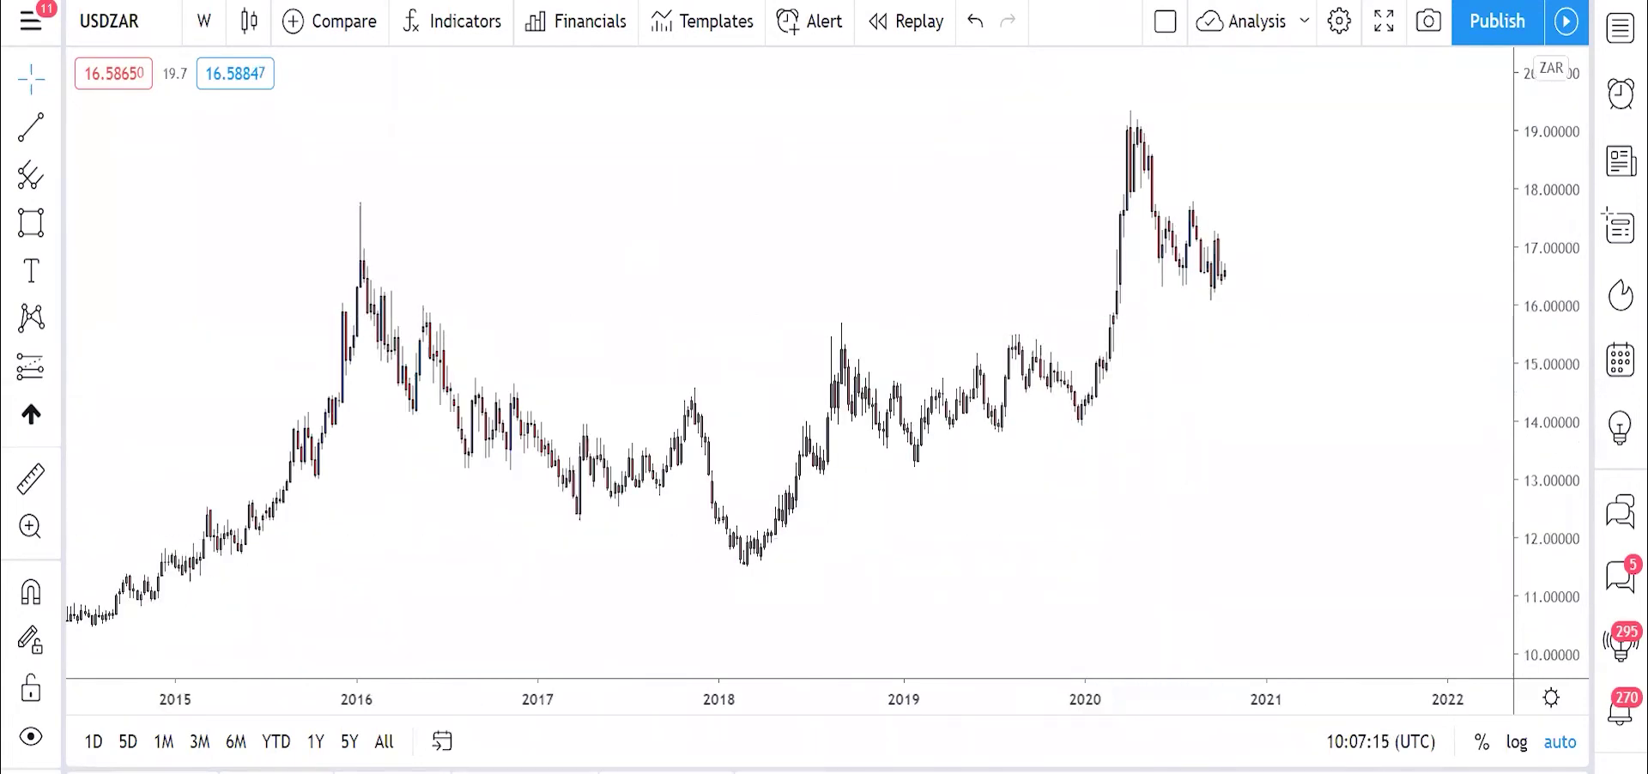
{"action": "key", "text": "alt+t"}
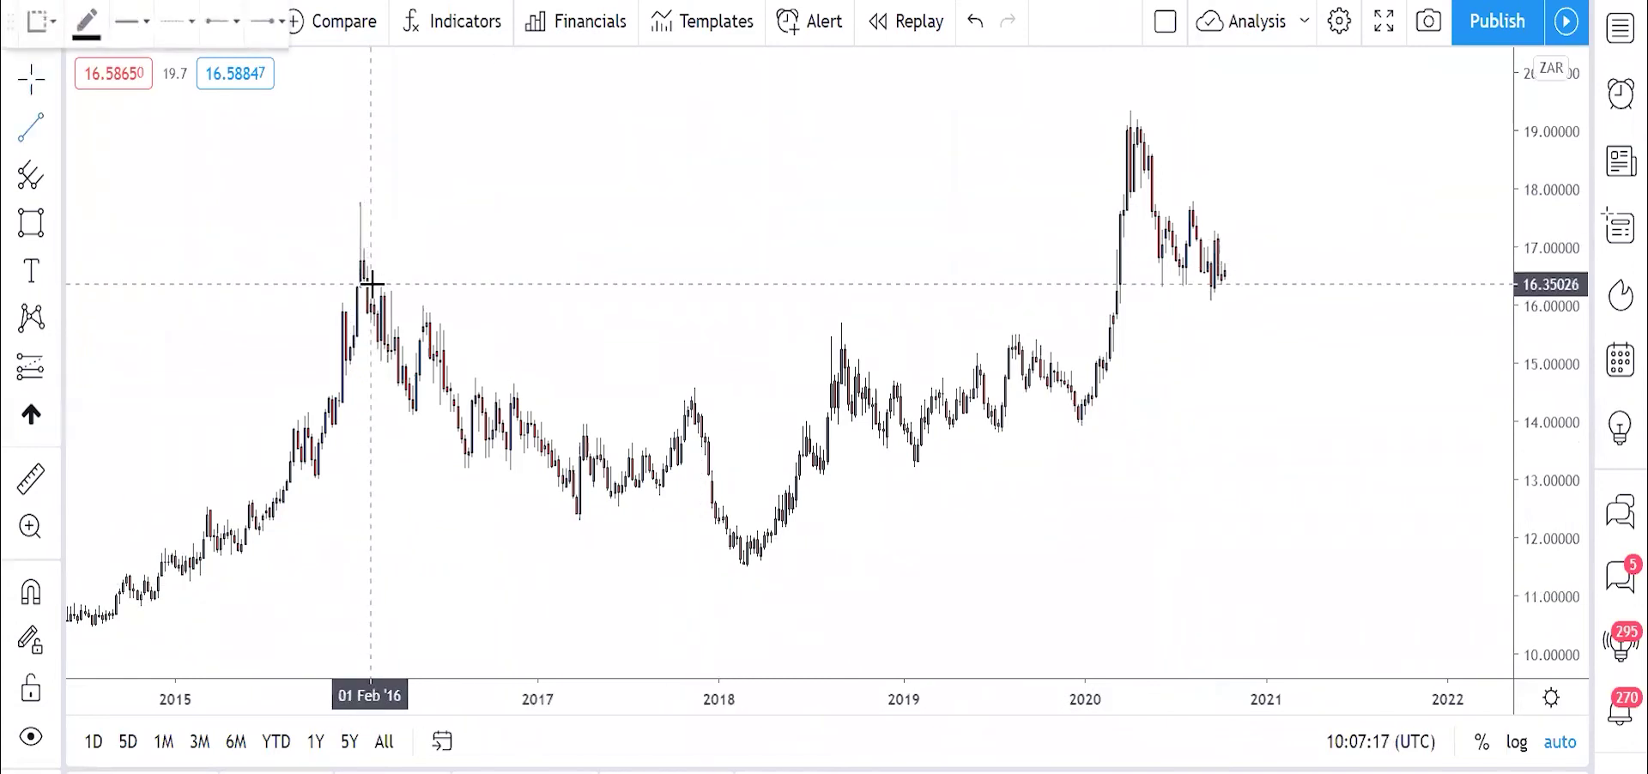
{"action": "left_click", "coordinate": [375, 284]}
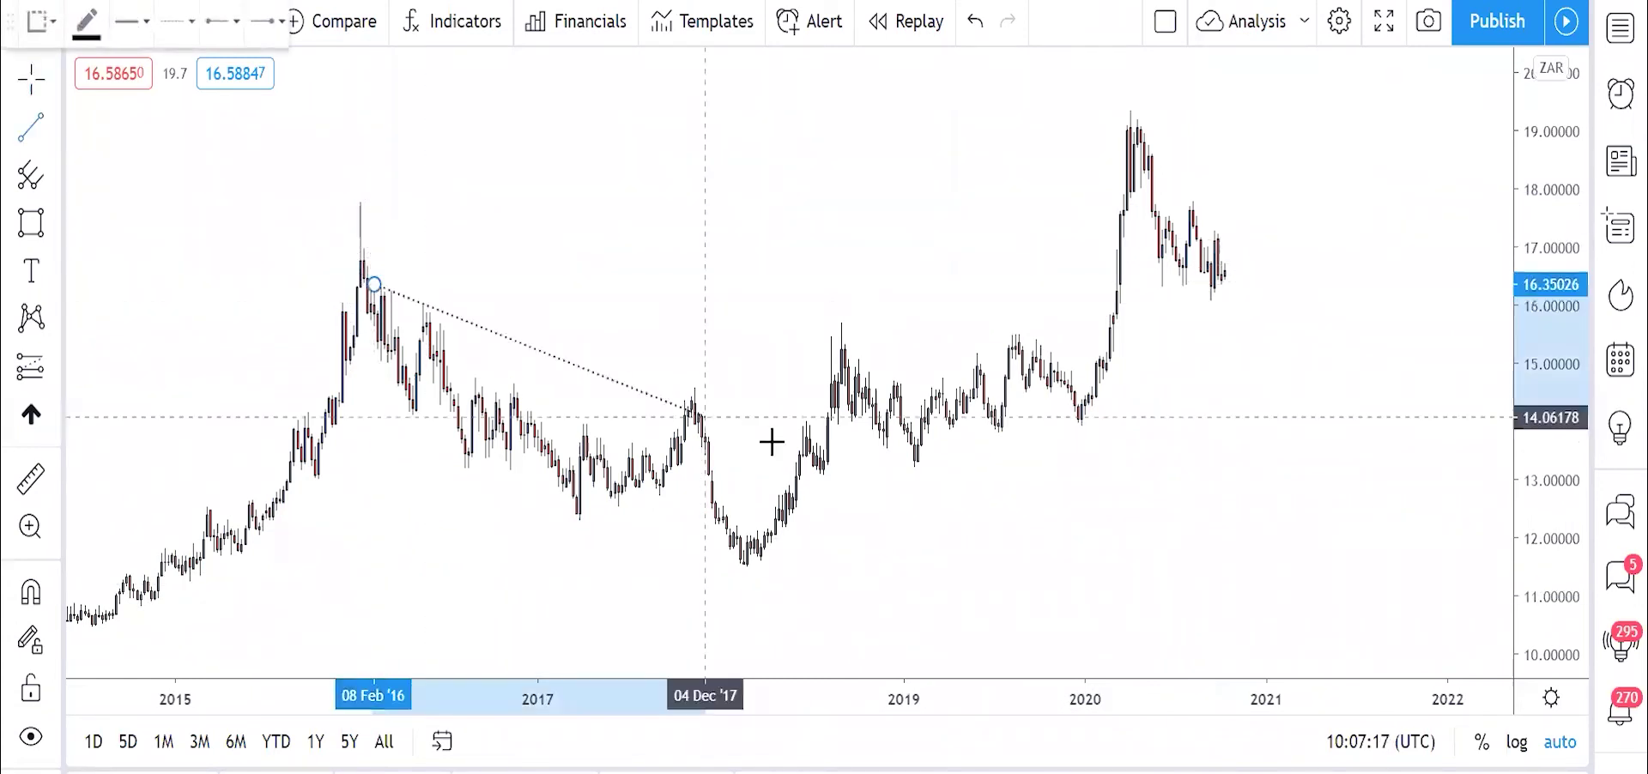
{"action": "left_click", "coordinate": [1022, 500]}
{"action": "key", "text": "alt+t"}
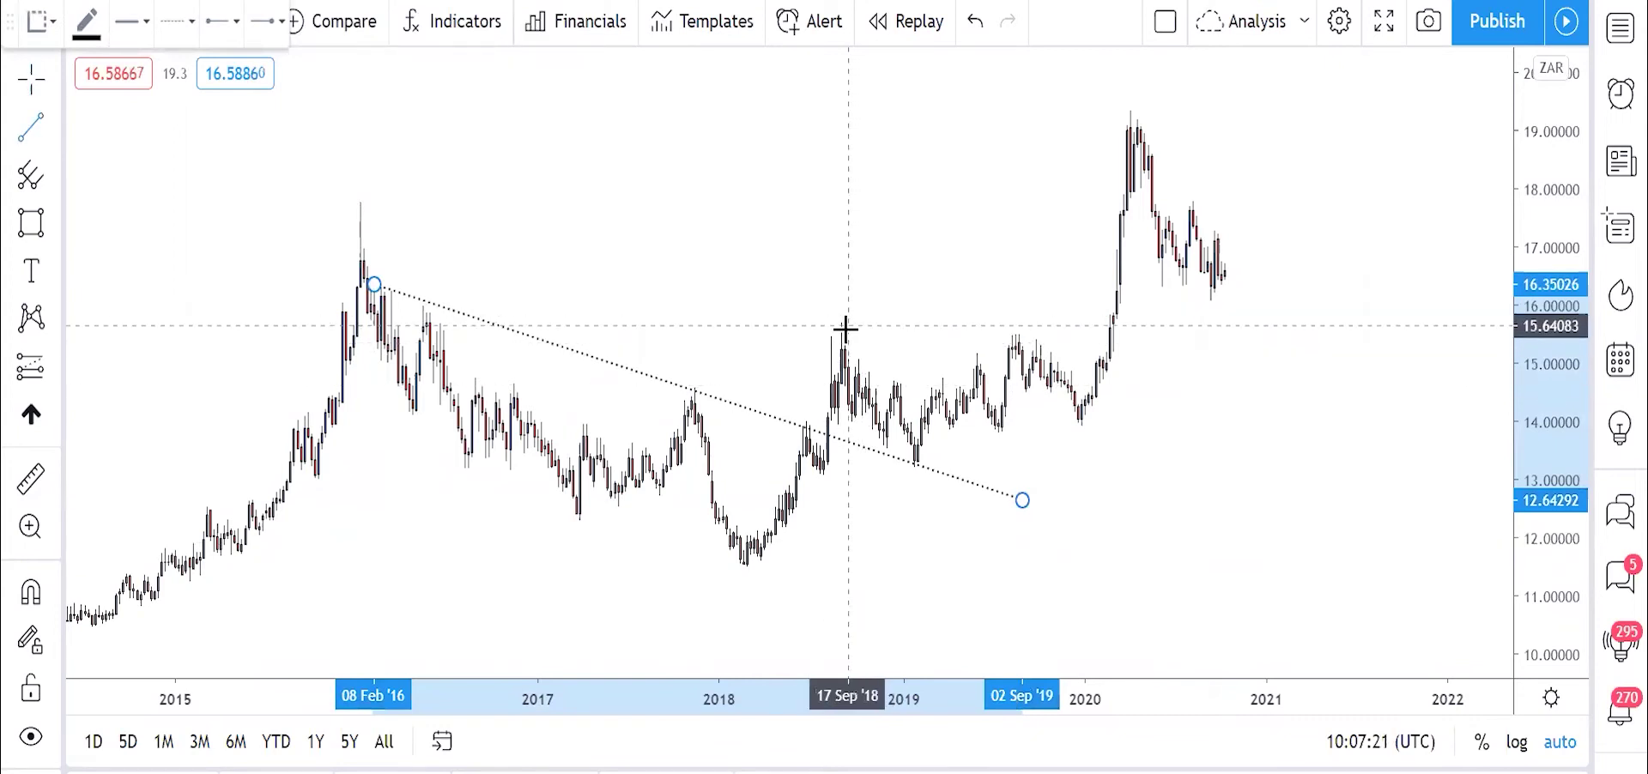
{"action": "left_click", "coordinate": [845, 329]}
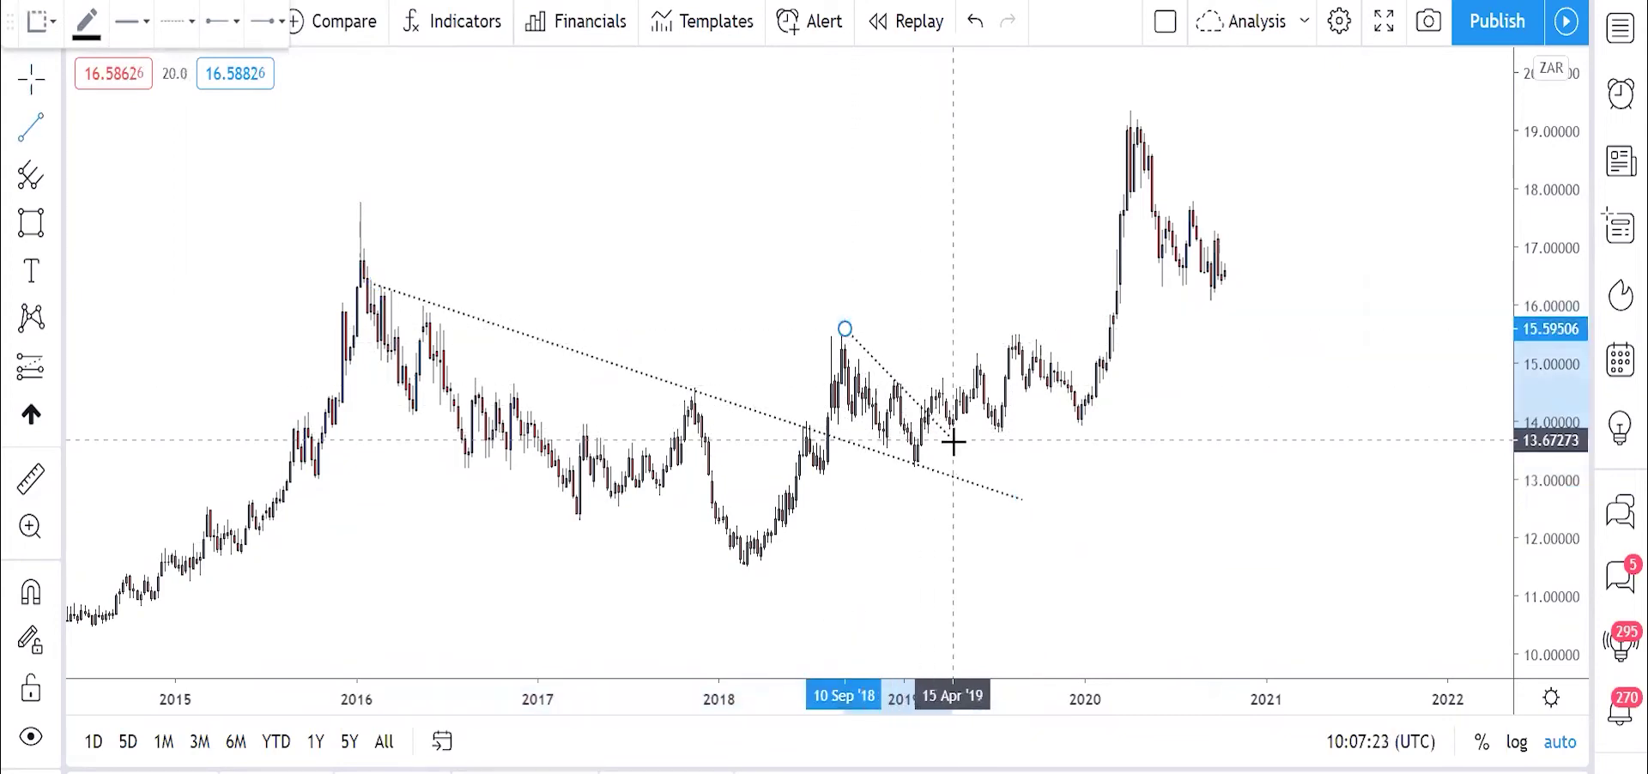
{"action": "left_click", "coordinate": [952, 440]}
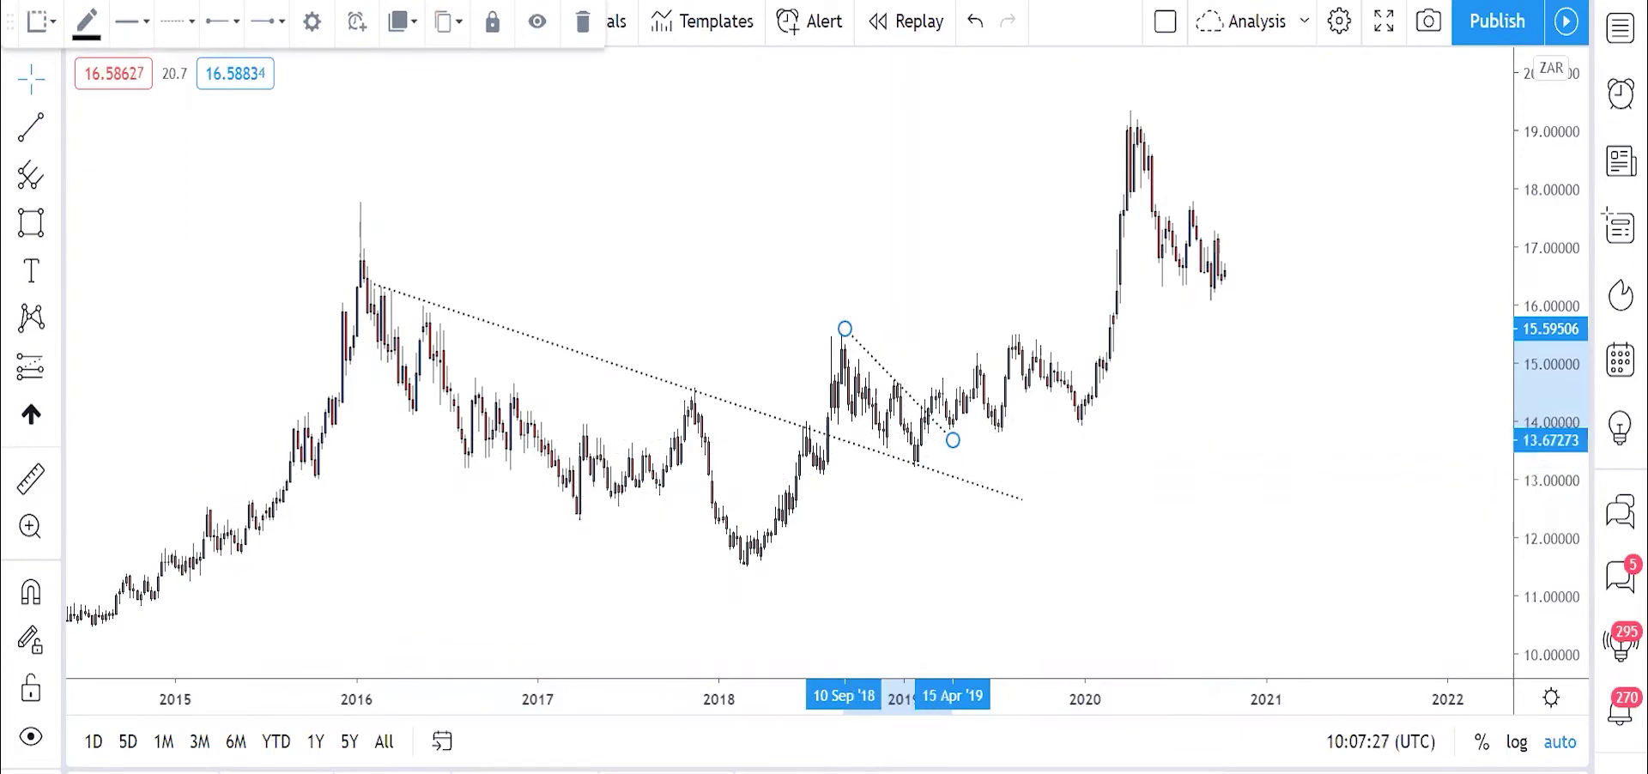
Step: Draw a downward arrow from about 14.50 on 31 December 2018 to about 13.22 on the long dotted trend line in February 2019
{"action": "key", "text": "alt+t"}
{"action": "left_click", "coordinate": [899, 392]}
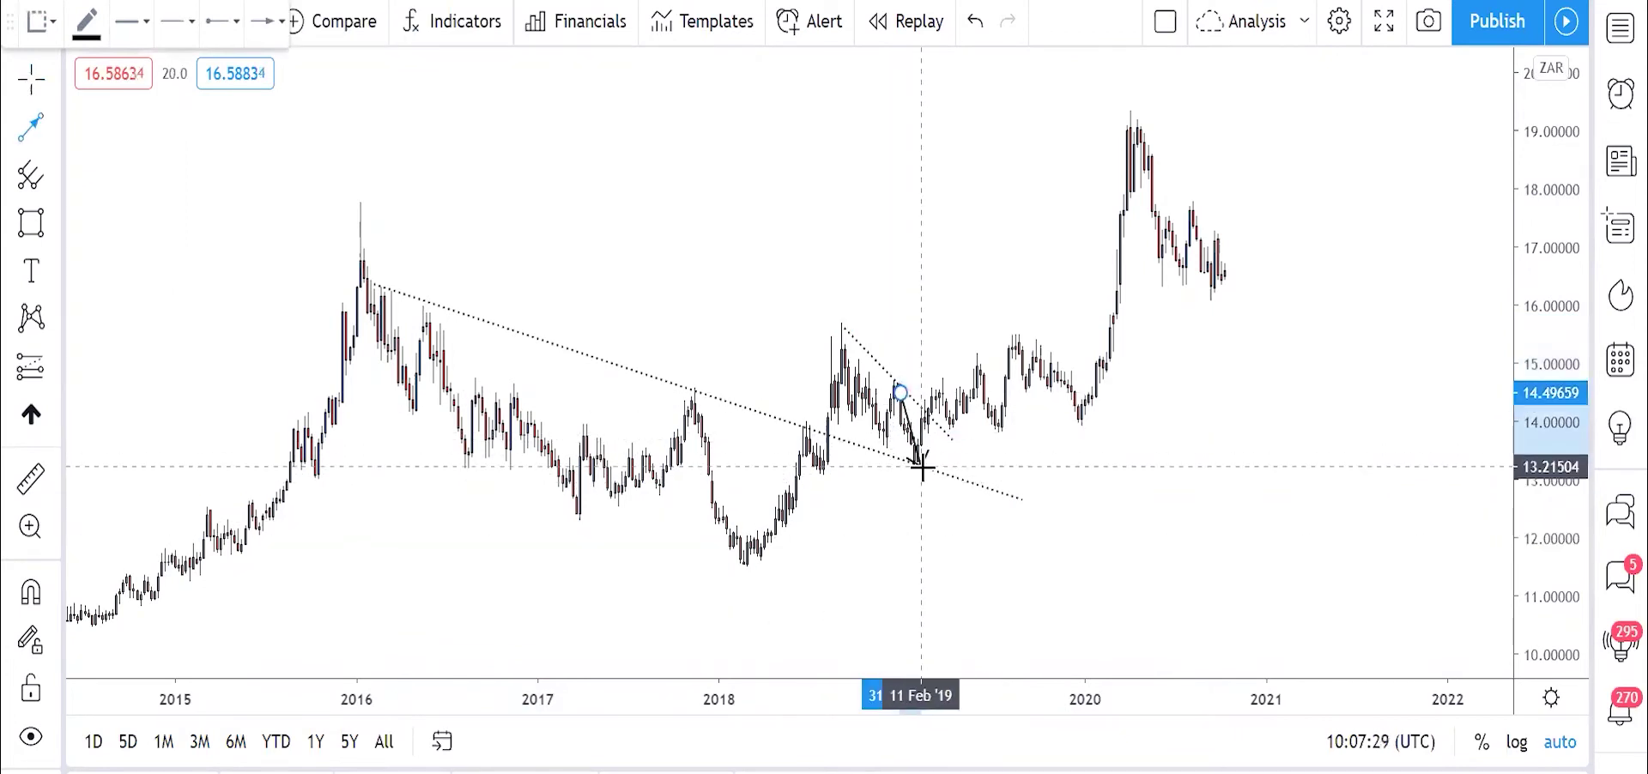
{"action": "left_click", "coordinate": [922, 464]}
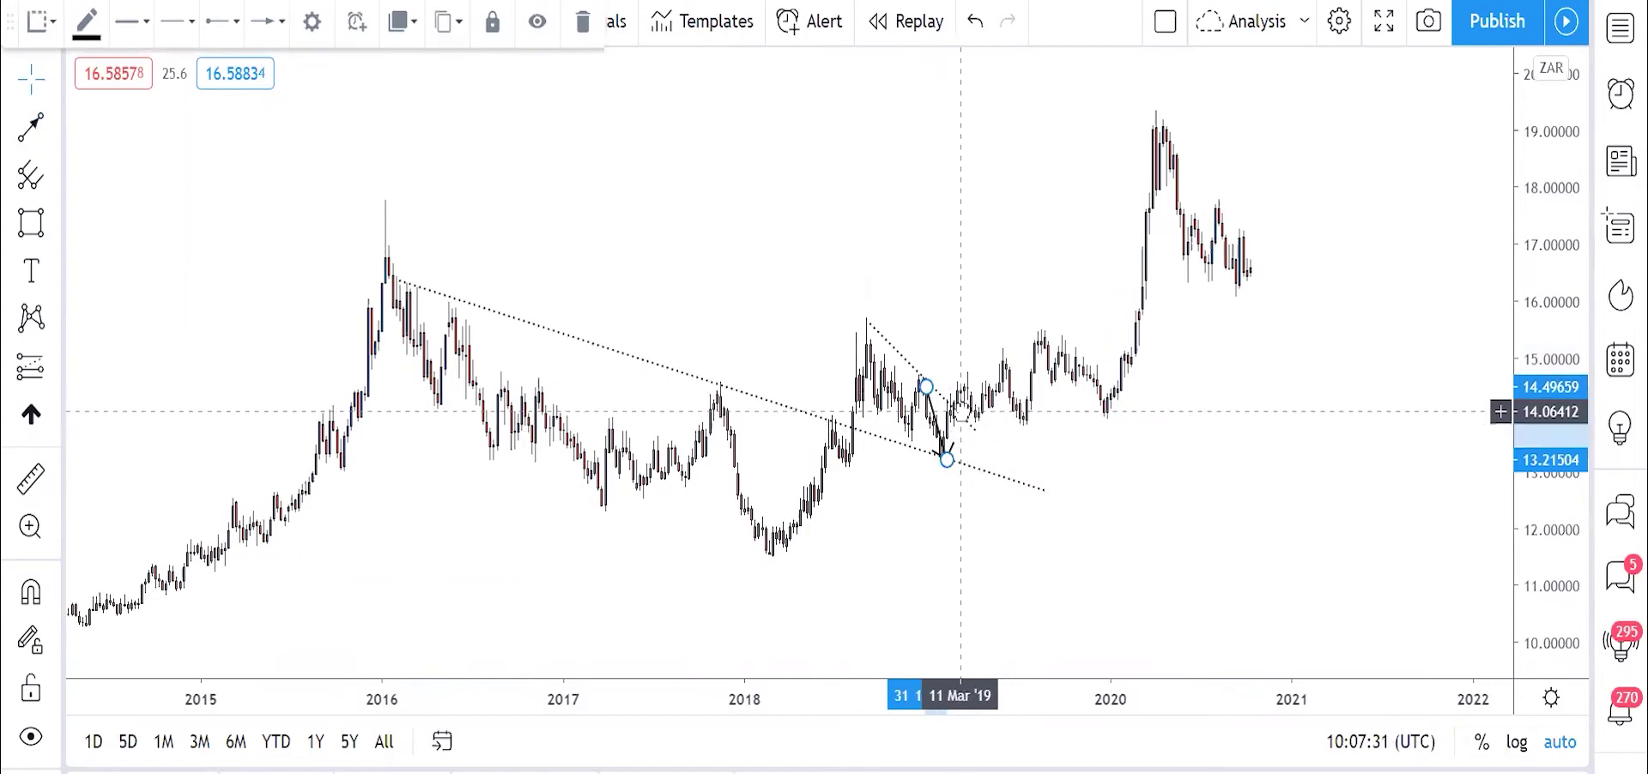
Step: Draw an upward arrow from about 13.22 on 25 February 2019 to about 17.55 on 9 March 2020
{"action": "key", "text": "alt+t"}
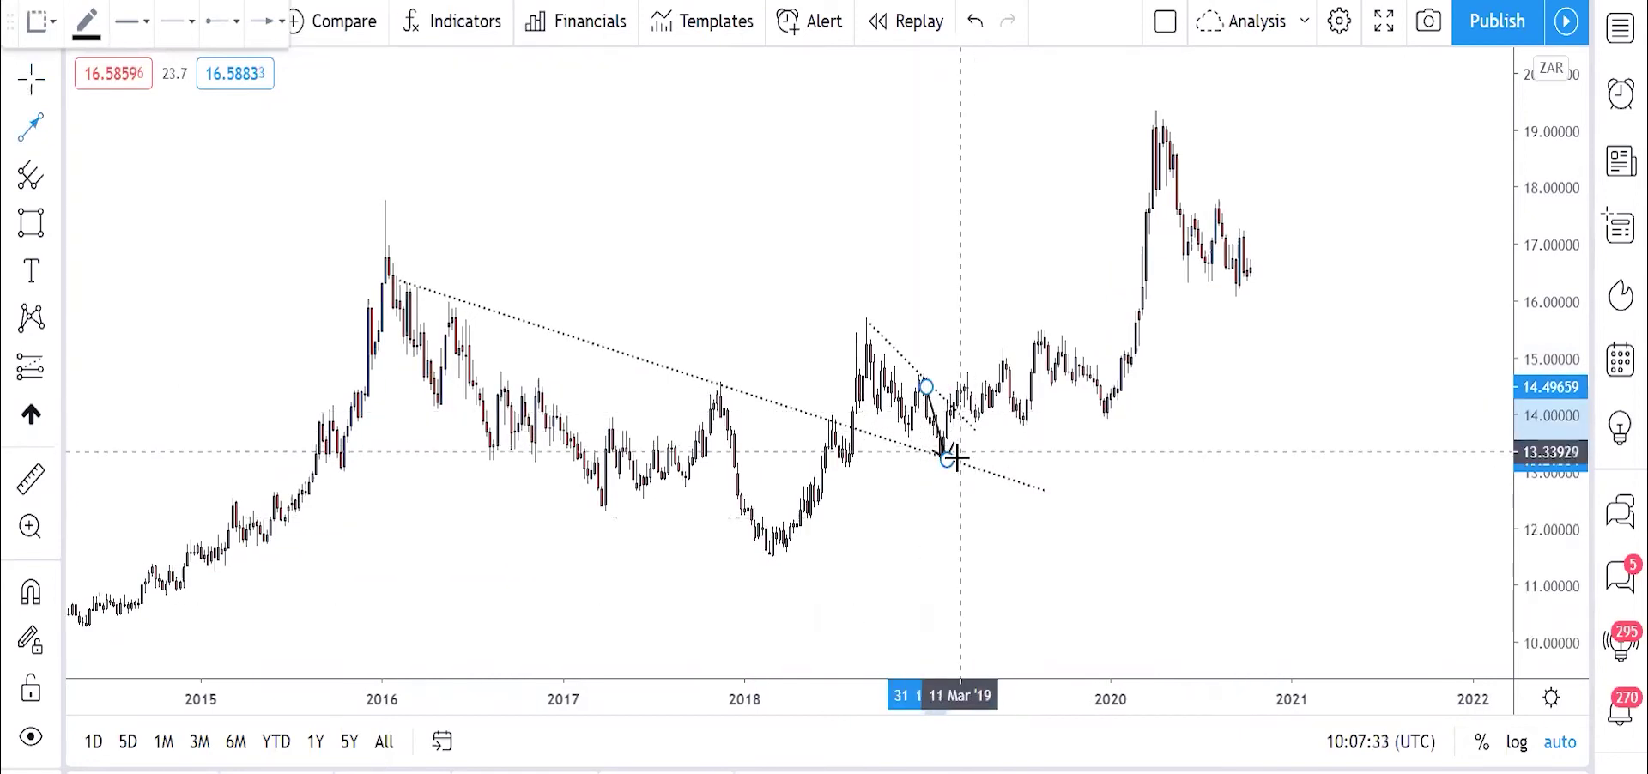
{"action": "left_click", "coordinate": [951, 457]}
{"action": "left_click", "coordinate": [564, 215]}
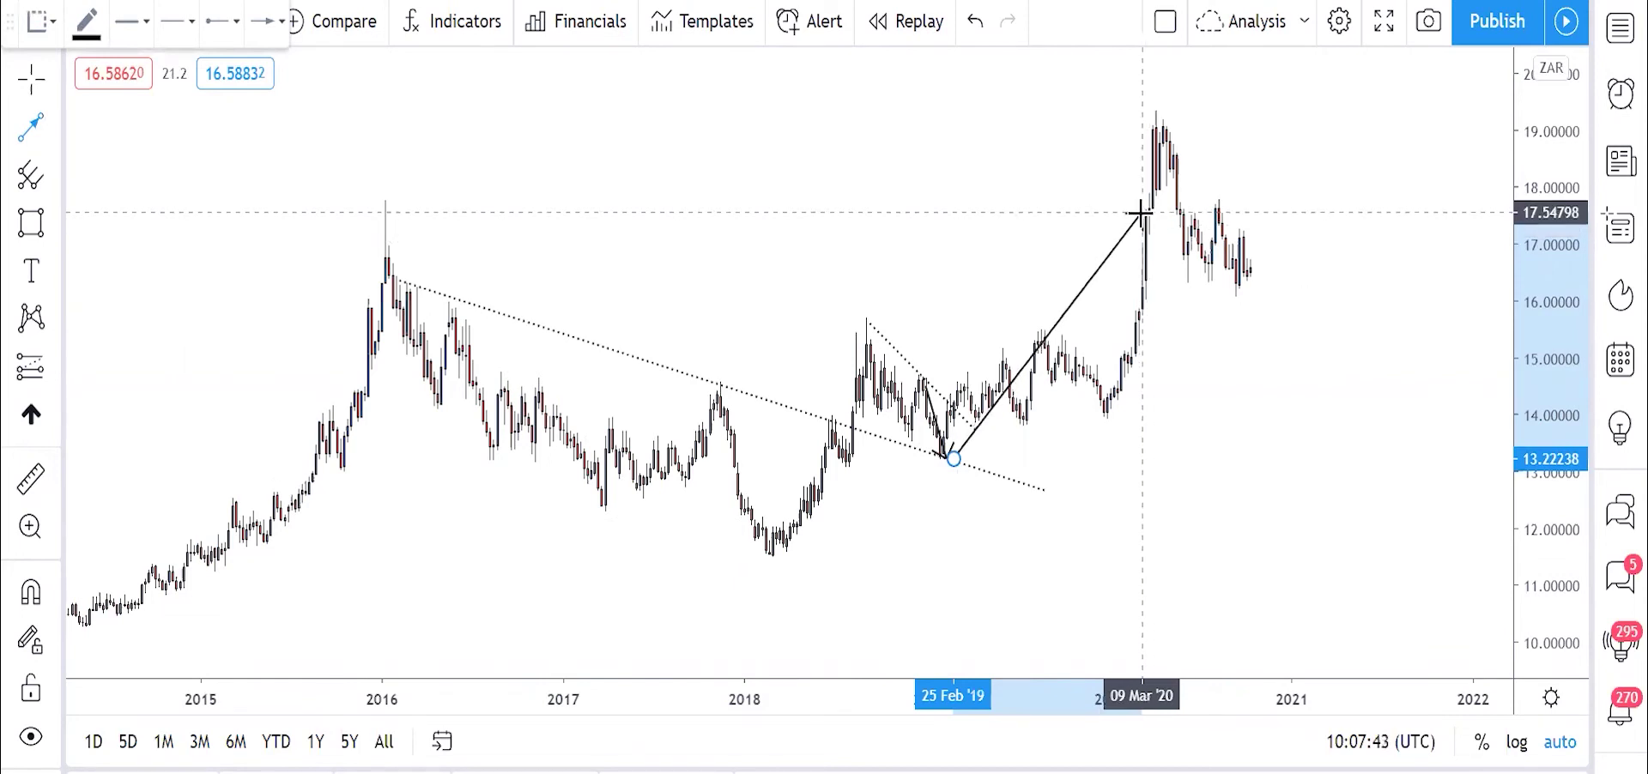
{"action": "left_click", "coordinate": [1141, 212]}
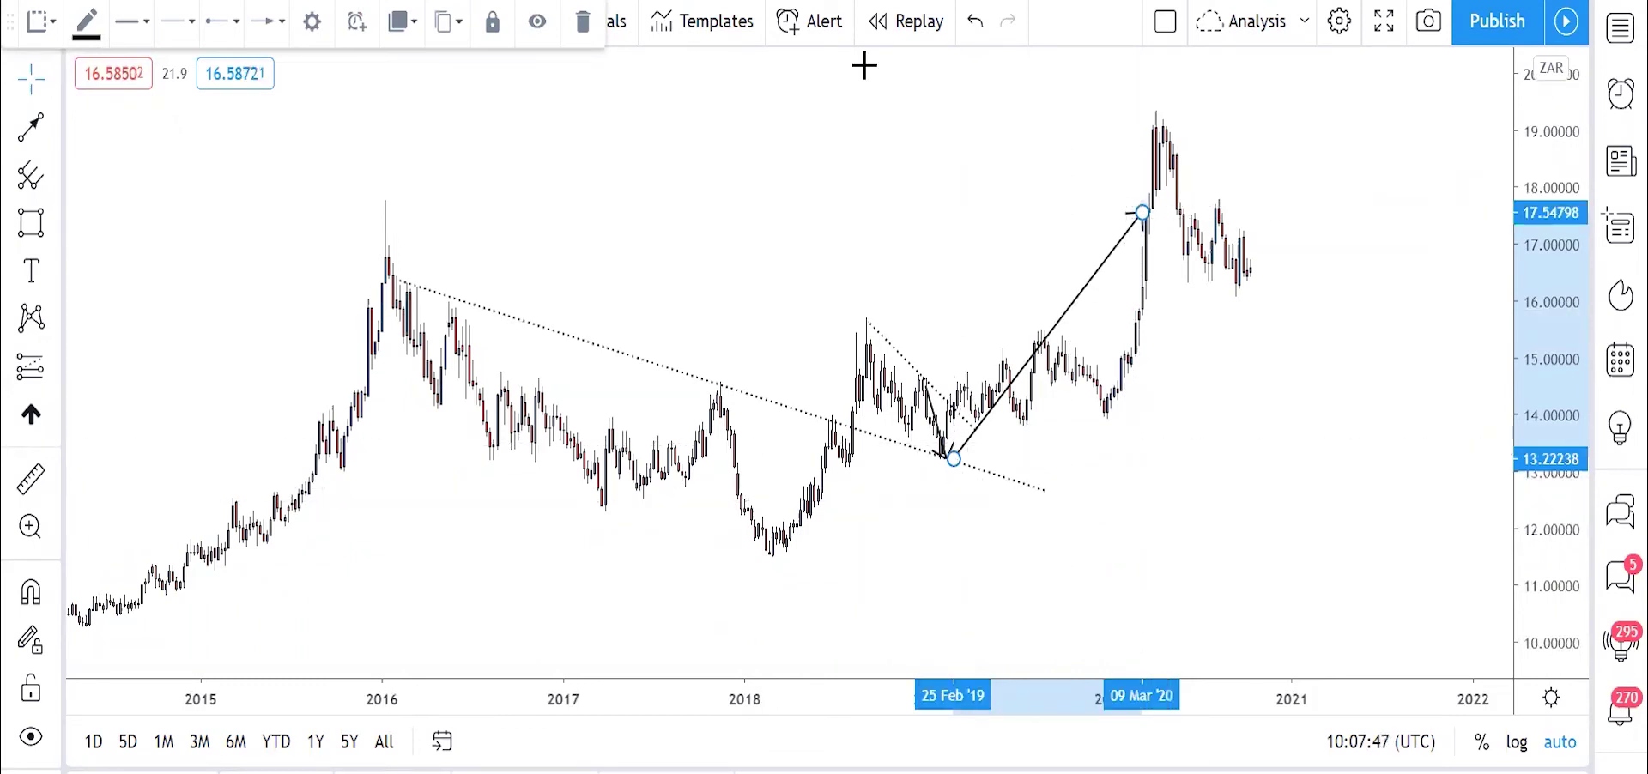
Step: Circle the 2020, 2018 and 2019 highs by hand, and remove the circles together with the long upward arrow
{"action": "mouse_move", "coordinate": [1150, 104]}
{"action": "left_mouse_down"}
{"action": "mouse_move", "coordinate": [1176, 136]}
{"action": "mouse_move", "coordinate": [1181, 108]}
{"action": "mouse_move", "coordinate": [1149, 105]}
{"action": "left_mouse_up"}
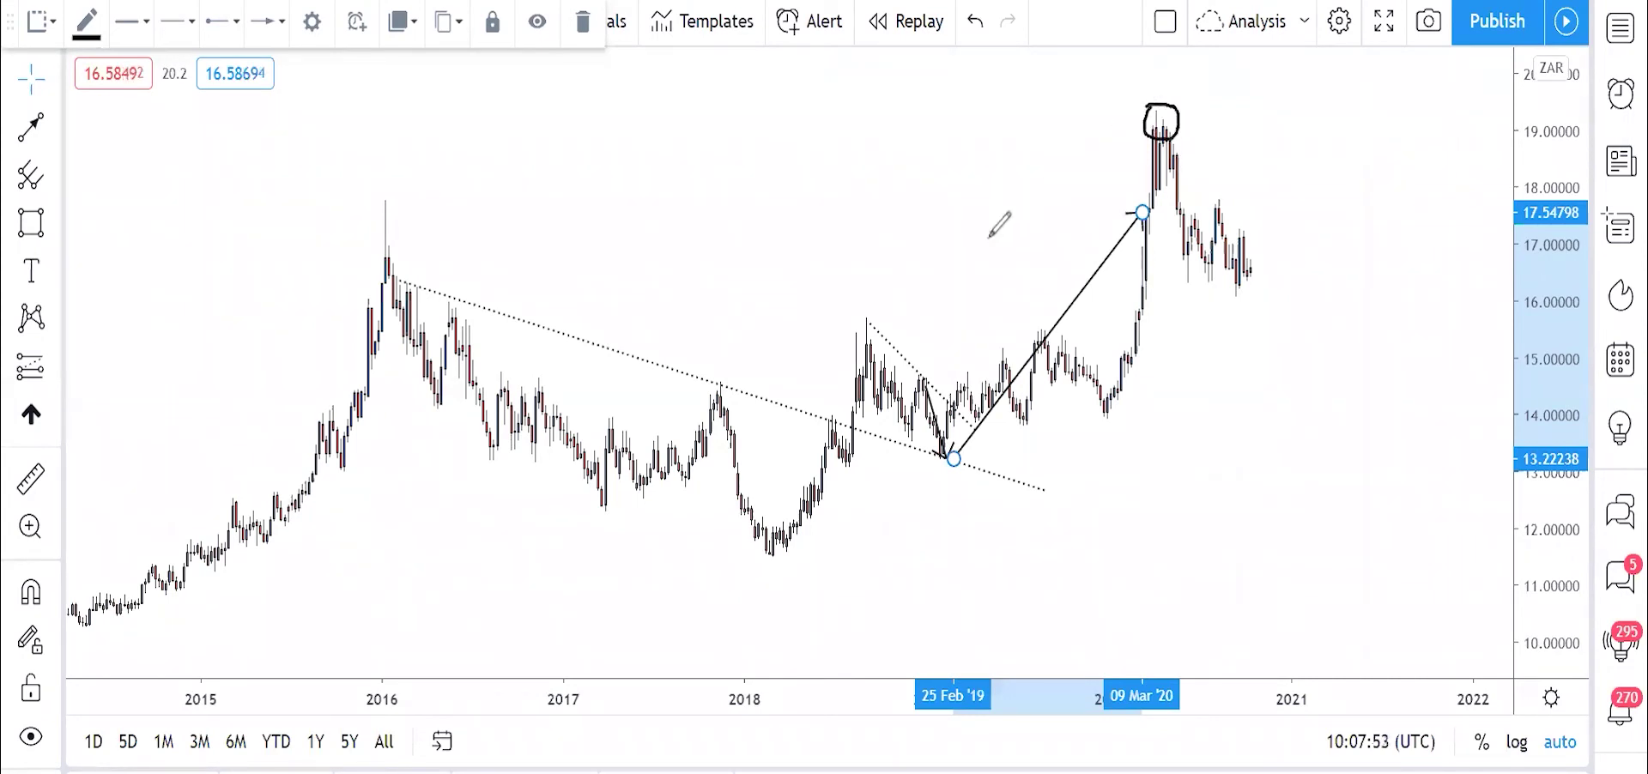
{"action": "mouse_move", "coordinate": [854, 311]}
{"action": "left_mouse_down"}
{"action": "mouse_move", "coordinate": [863, 344]}
{"action": "mouse_move", "coordinate": [854, 324]}
{"action": "left_mouse_up"}
{"action": "mouse_move", "coordinate": [1029, 321]}
{"action": "left_mouse_down"}
{"action": "mouse_move", "coordinate": [1061, 325]}
{"action": "mouse_move", "coordinate": [1037, 318]}
{"action": "left_mouse_up"}
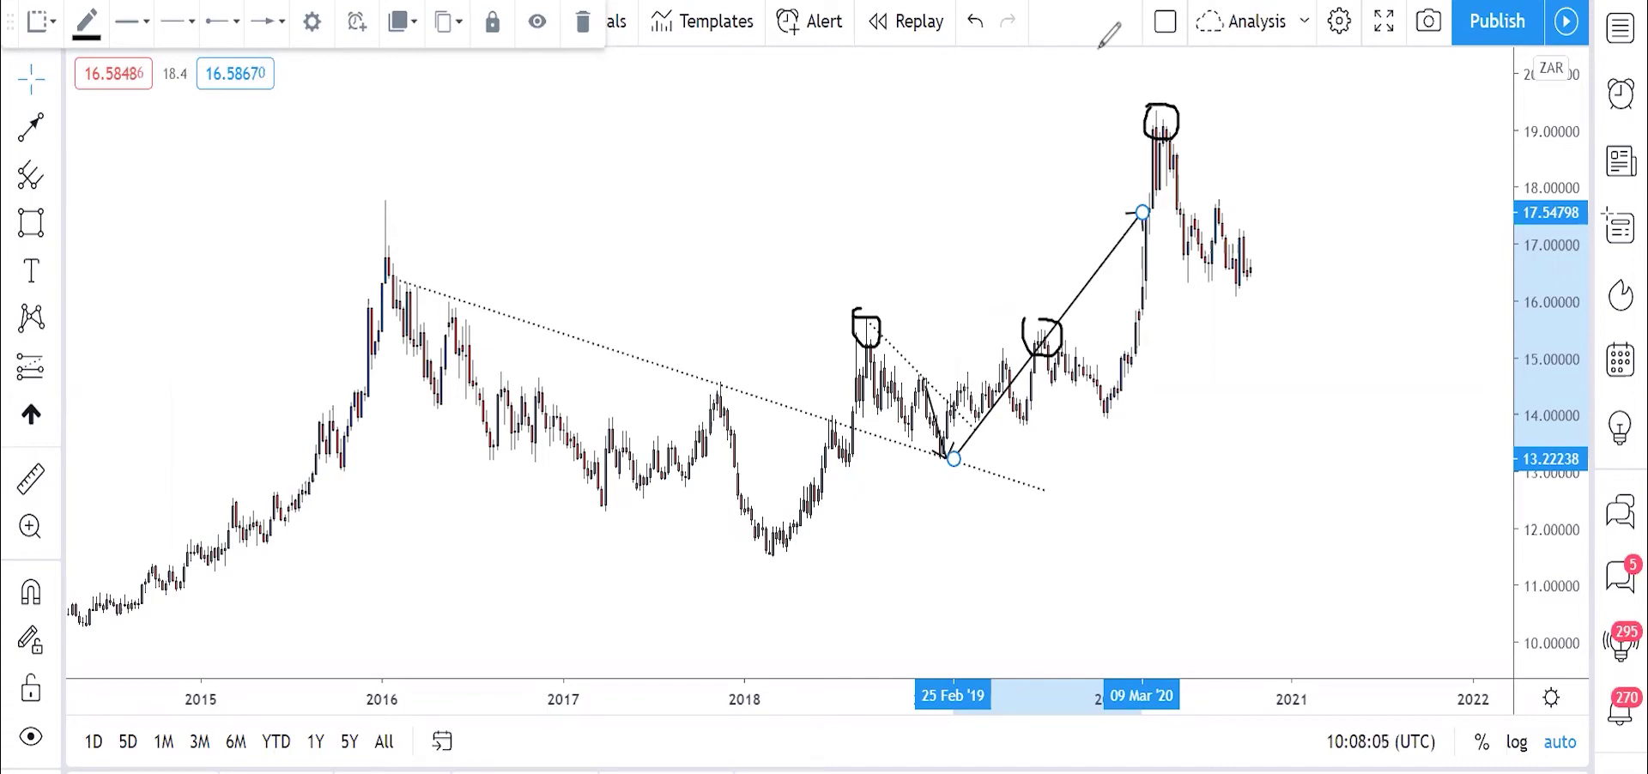
{"action": "key", "text": "e"}
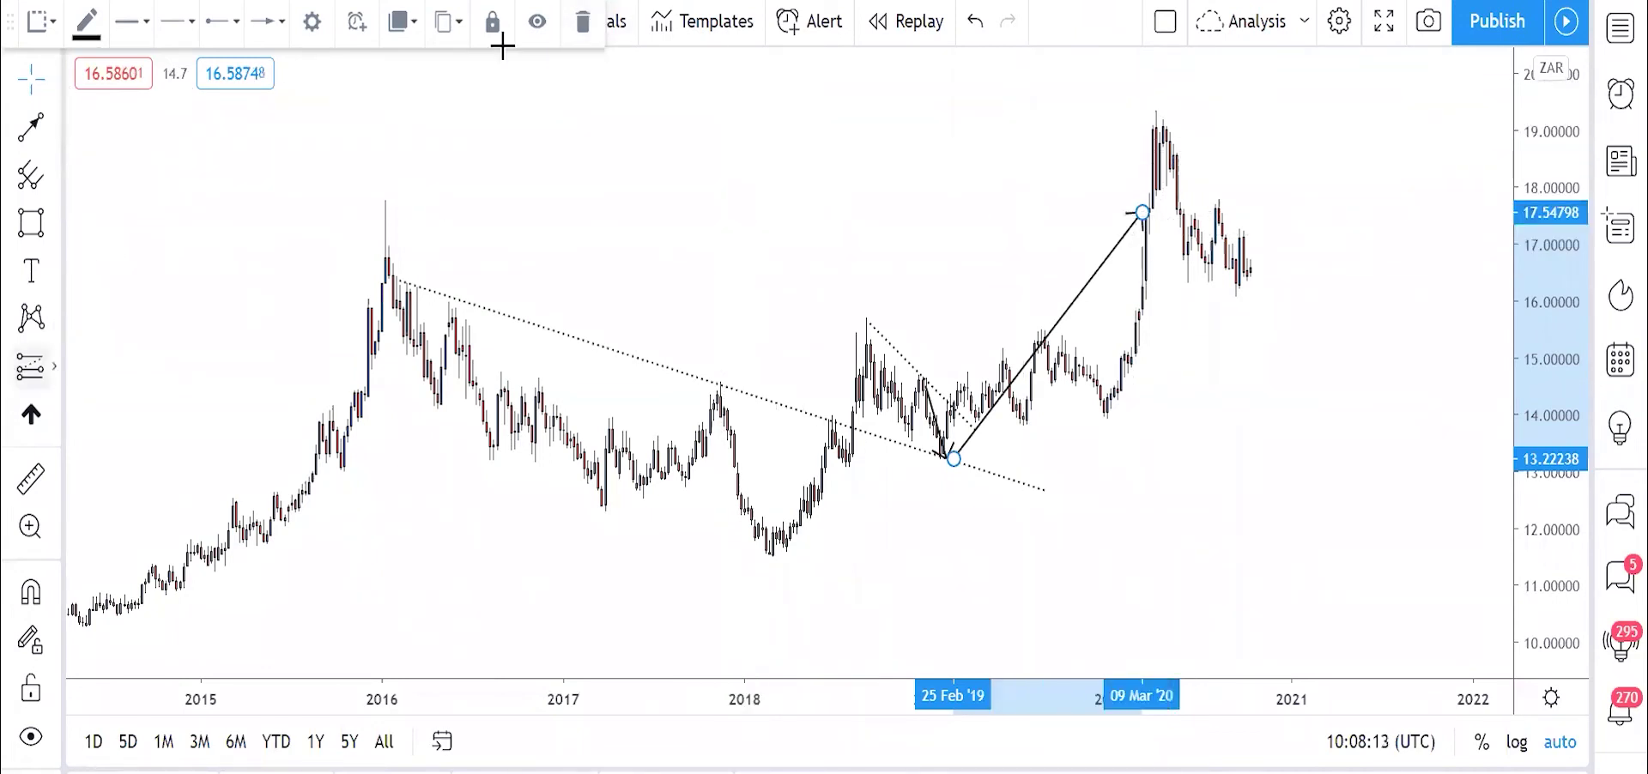
{"action": "left_click", "coordinate": [582, 22]}
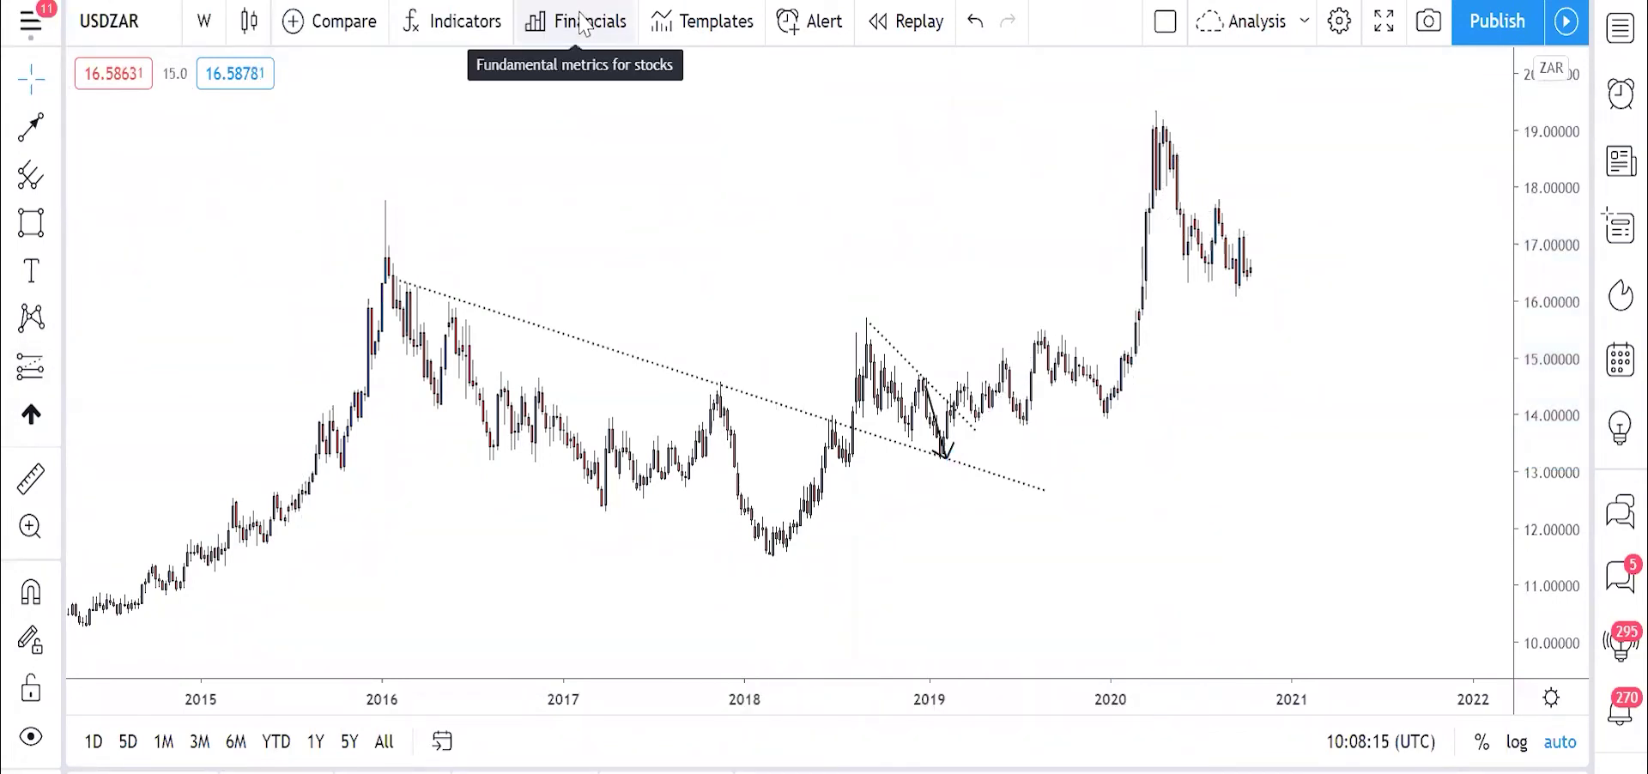
Step: Draw a rectangular zone from the mid-2016 high to early 2022 between about 15.5 and 15.8
{"action": "left_click", "coordinate": [31, 224]}
{"action": "left_click_drag", "start_coordinate": [449, 330], "coordinate": [1482, 311]}
{"action": "left_click", "coordinate": [1037, 249]}
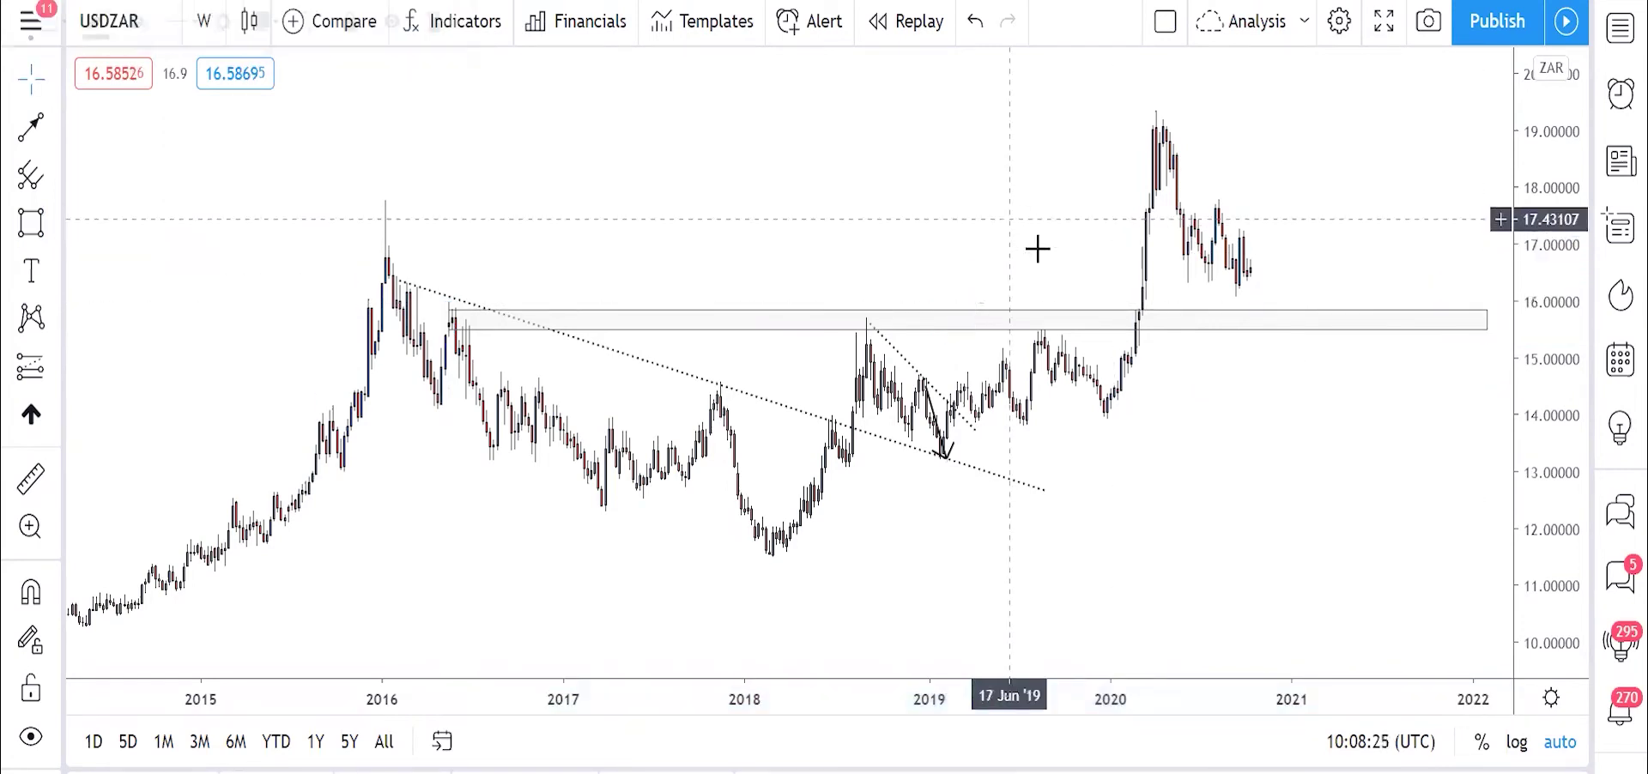
Step: Draw an arrow from about 13.97 on 6 January 2020 up to 19.09 in April 2020, and another down to about 15.86 at the zone's upper edge
{"action": "key", "text": "alt+t"}
{"action": "left_click", "coordinate": [1110, 415]}
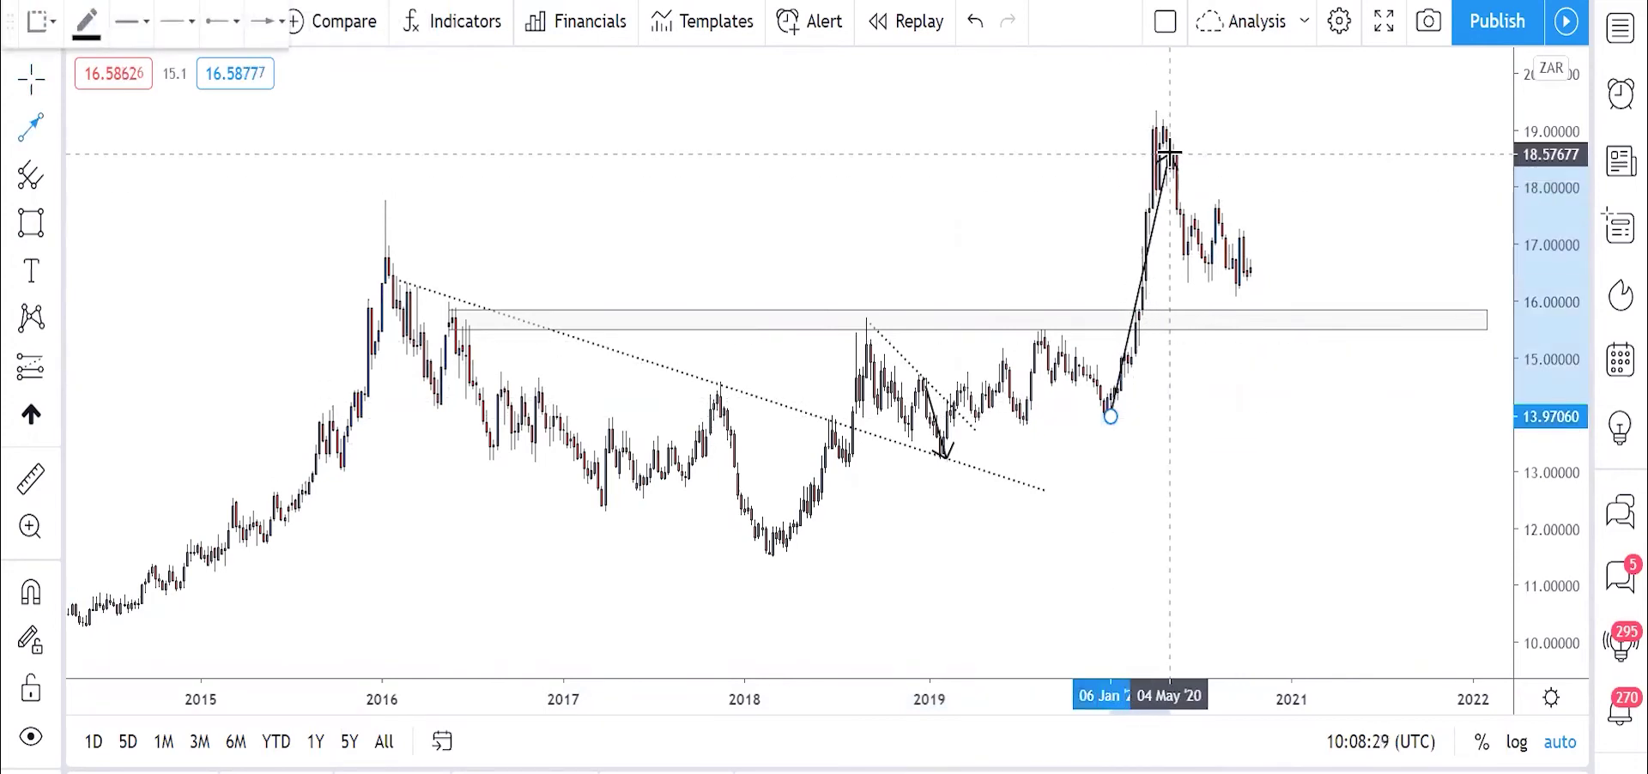
{"action": "left_click", "coordinate": [1156, 124]}
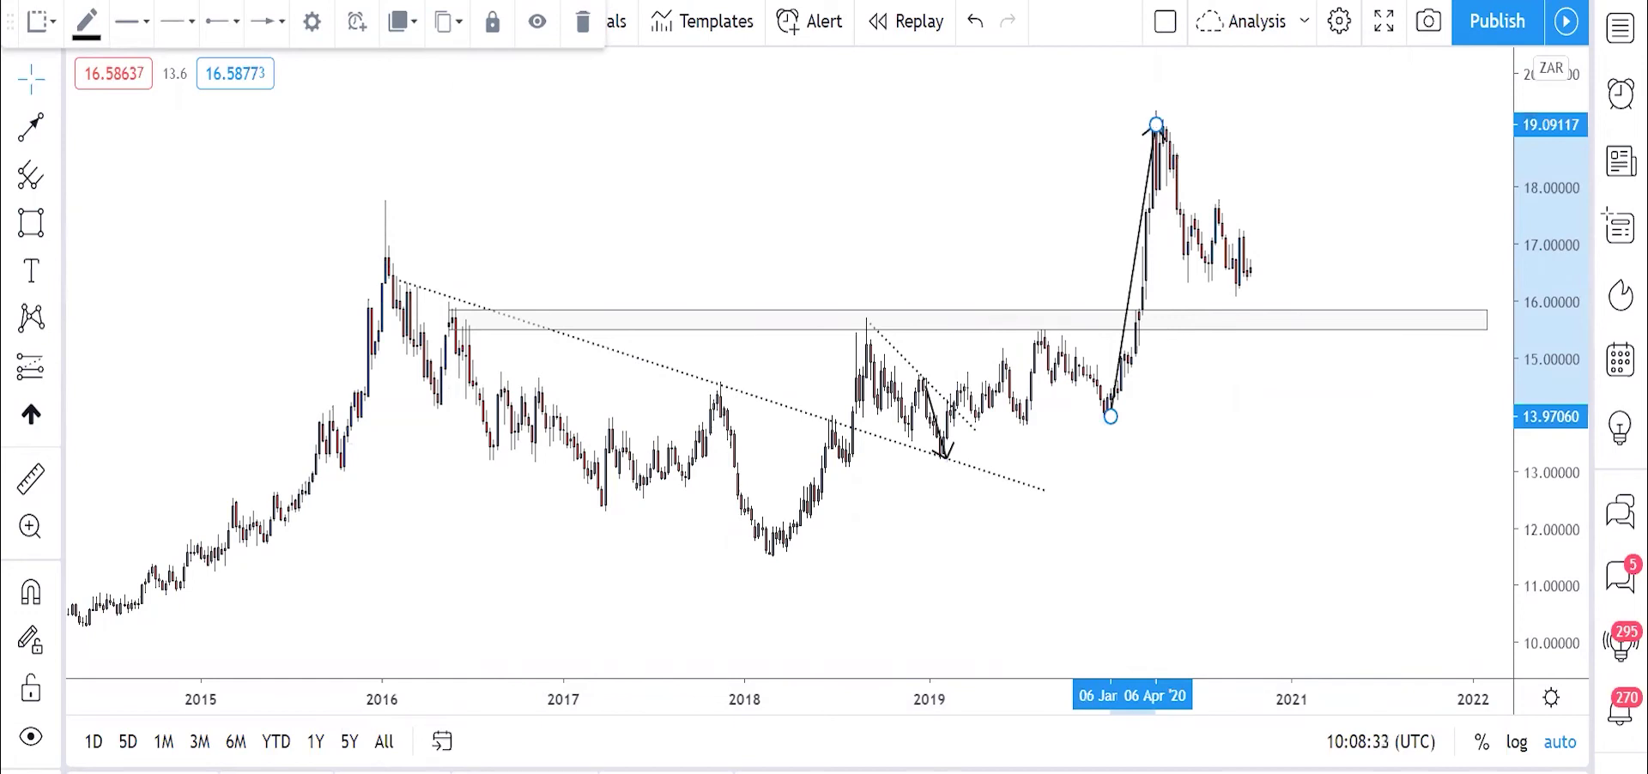
{"action": "key", "text": "alt+t"}
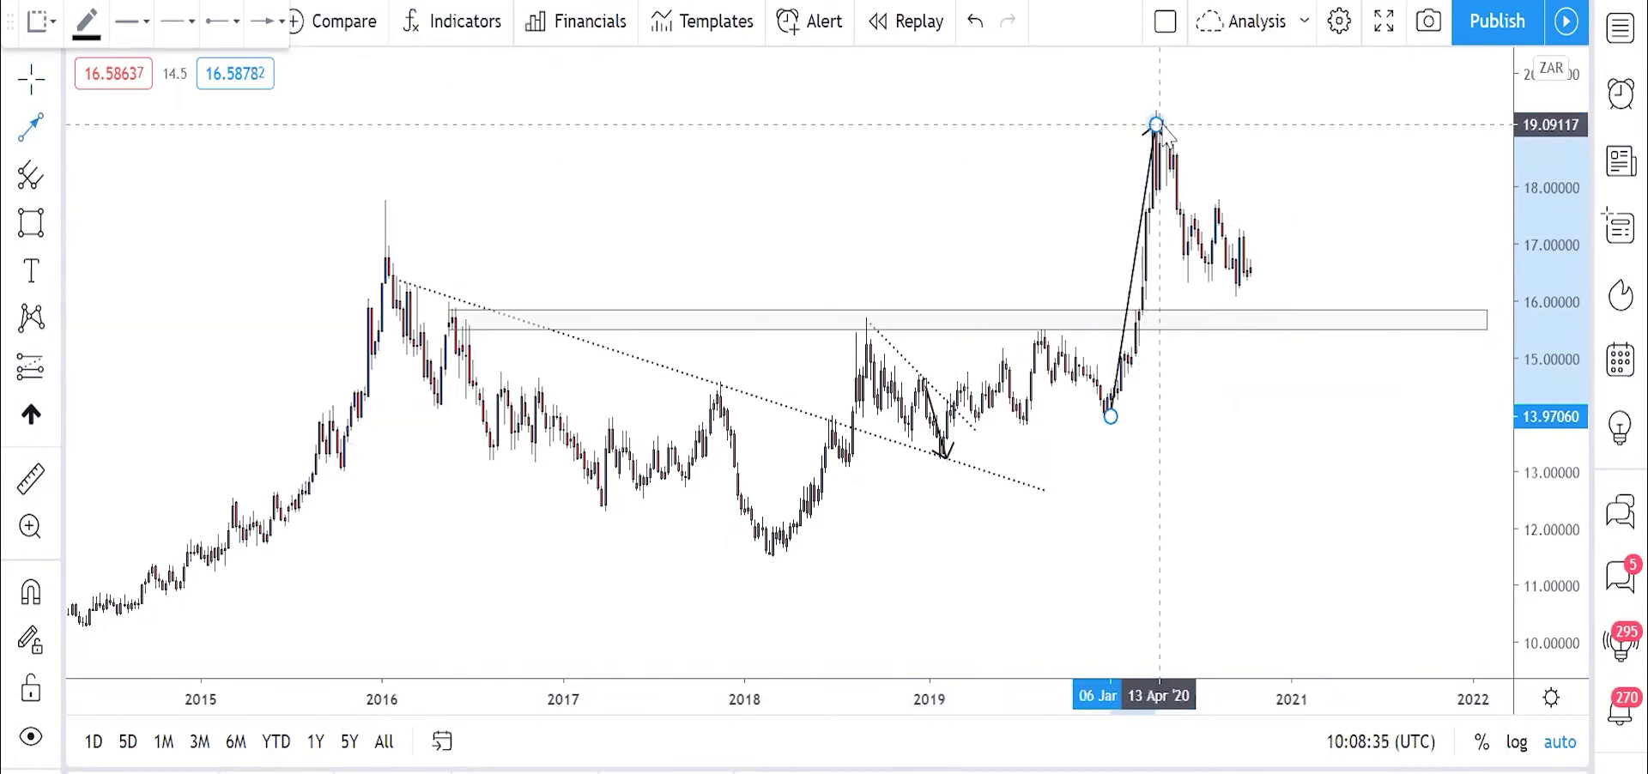
{"action": "left_click", "coordinate": [1160, 125]}
{"action": "left_click", "coordinate": [1160, 126]}
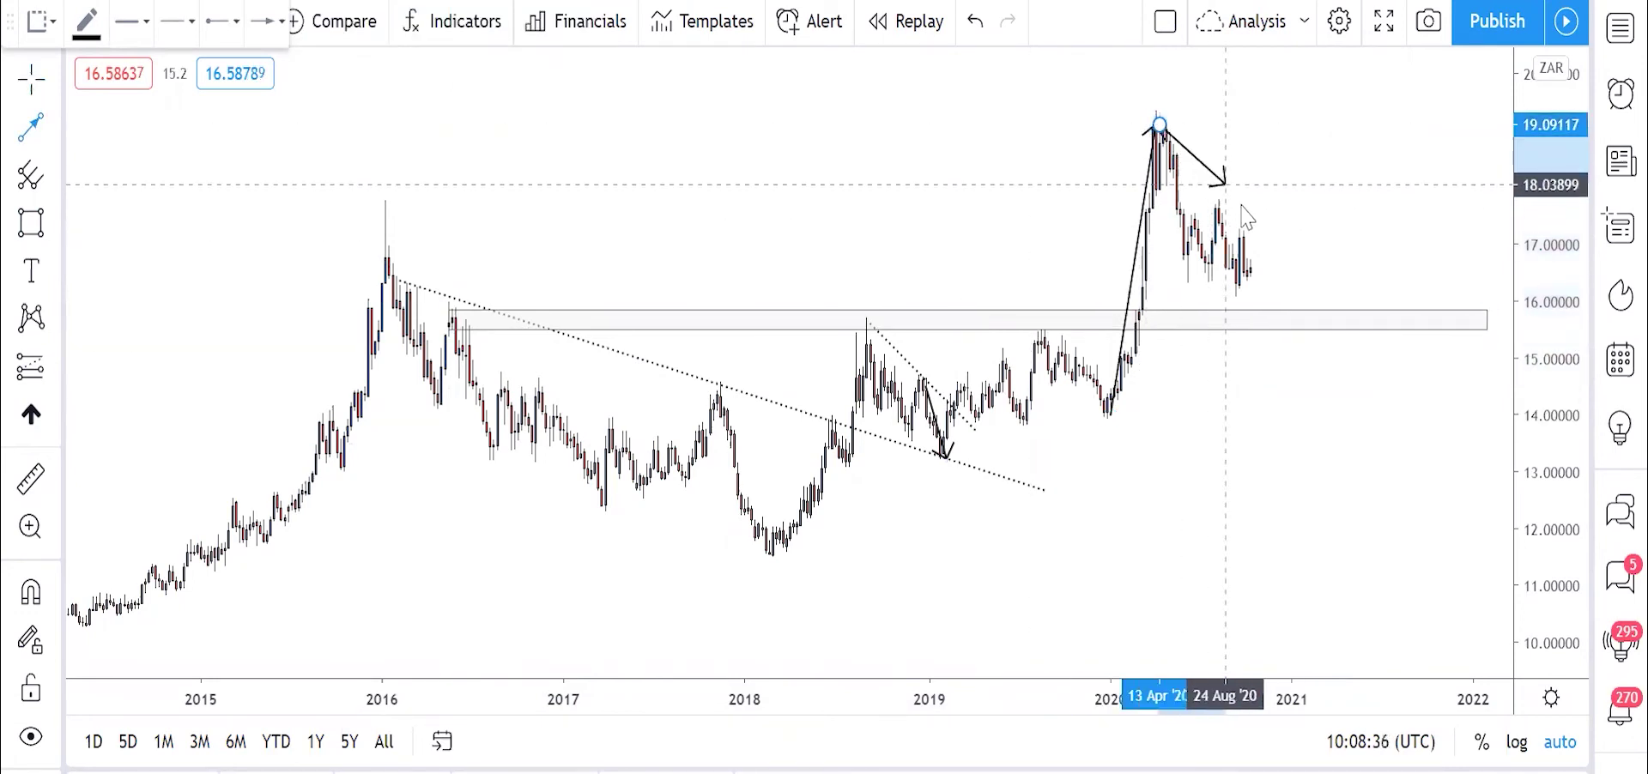
{"action": "left_click", "coordinate": [1271, 310]}
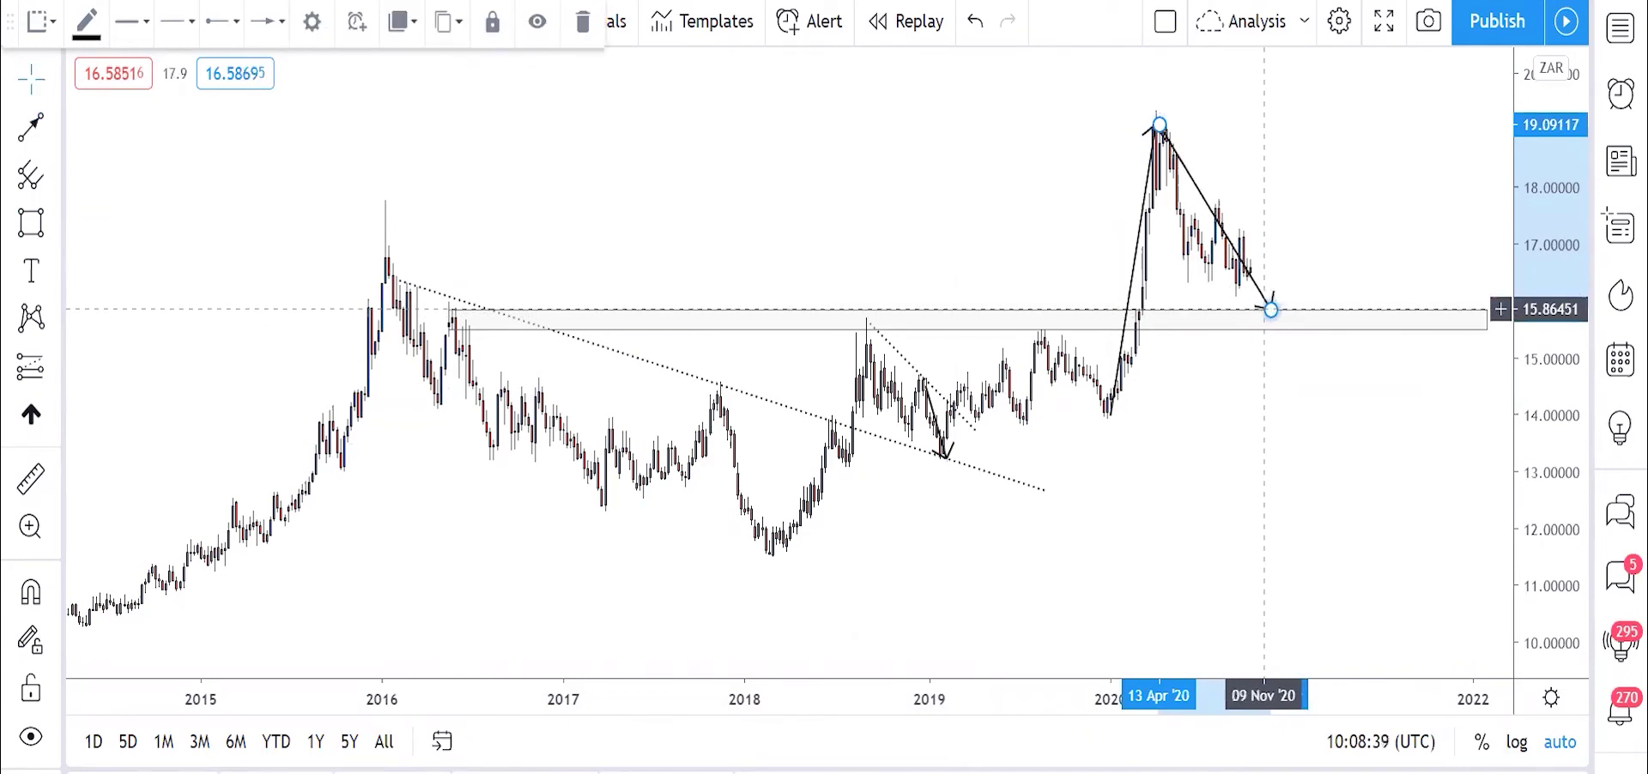
Step: Draw a projected upward arrow from about 15.89 on 7 December 2020 to just above 20 on 22 March 2021
{"action": "key", "text": "alt+t"}
{"action": "left_click", "coordinate": [1279, 307]}
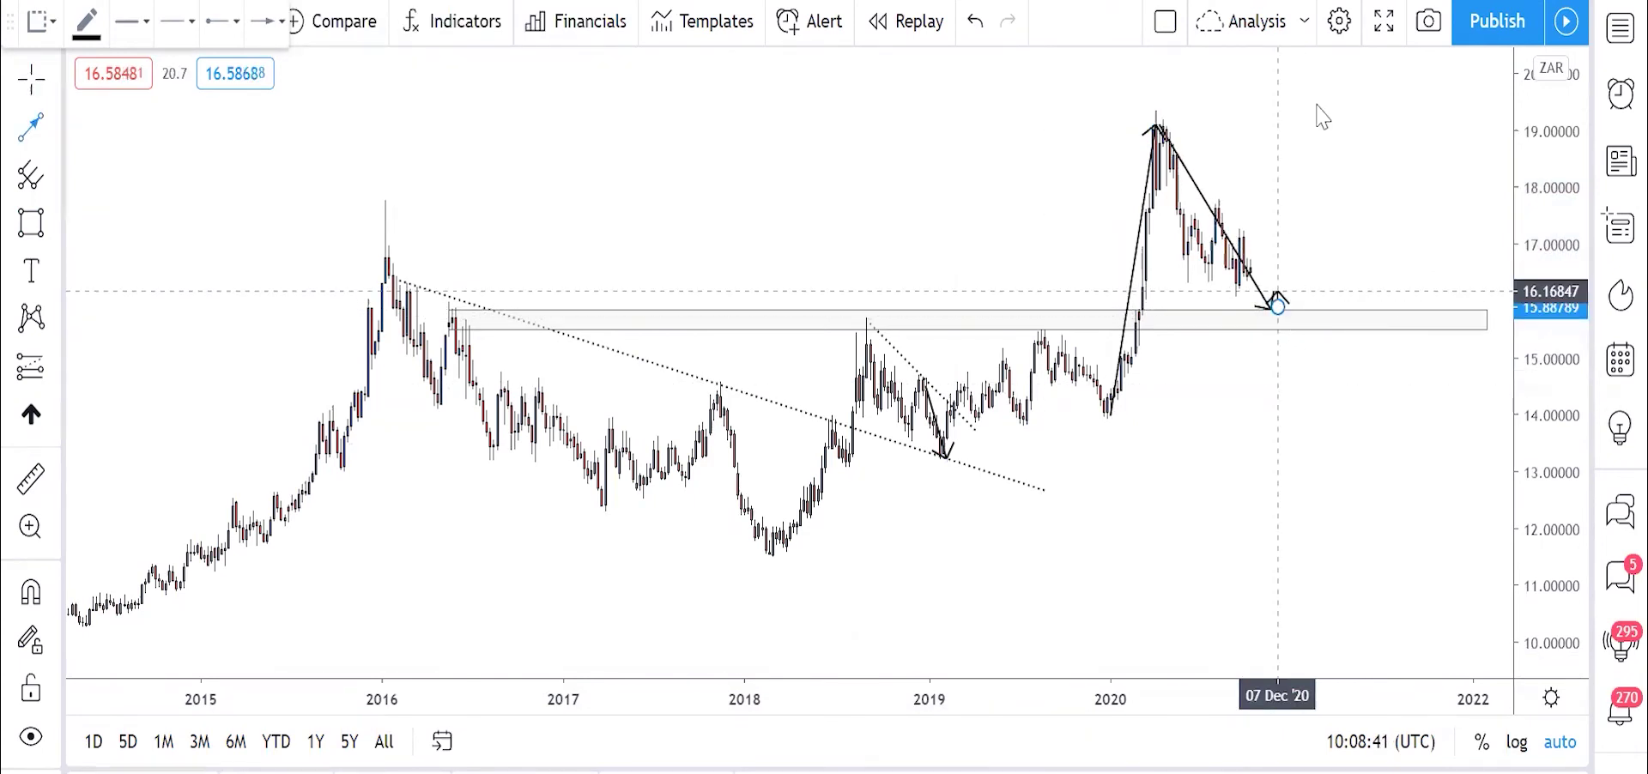
{"action": "left_click", "coordinate": [1331, 59]}
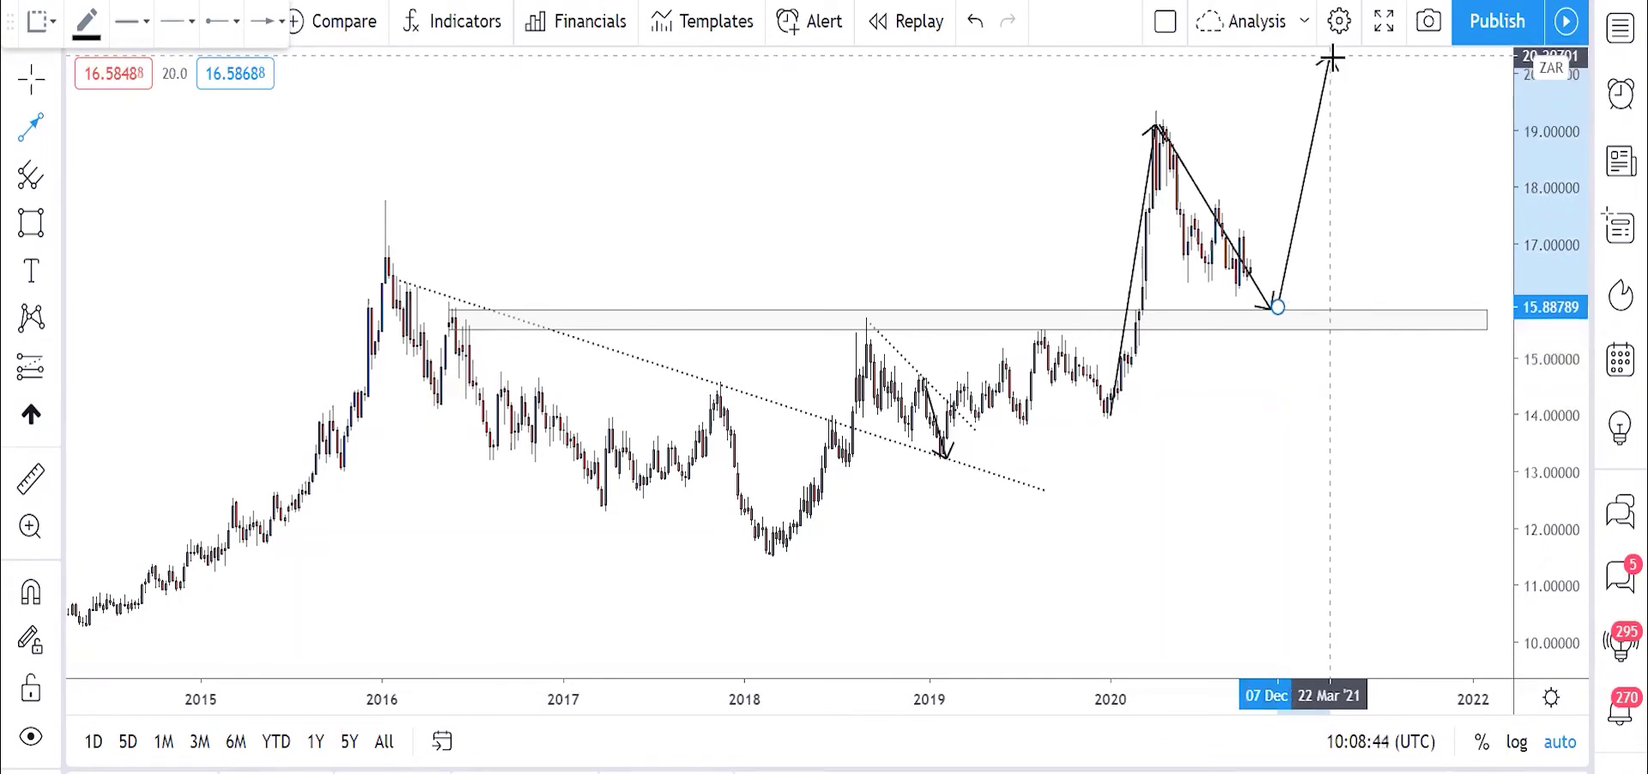
{"action": "left_click", "coordinate": [1296, 112]}
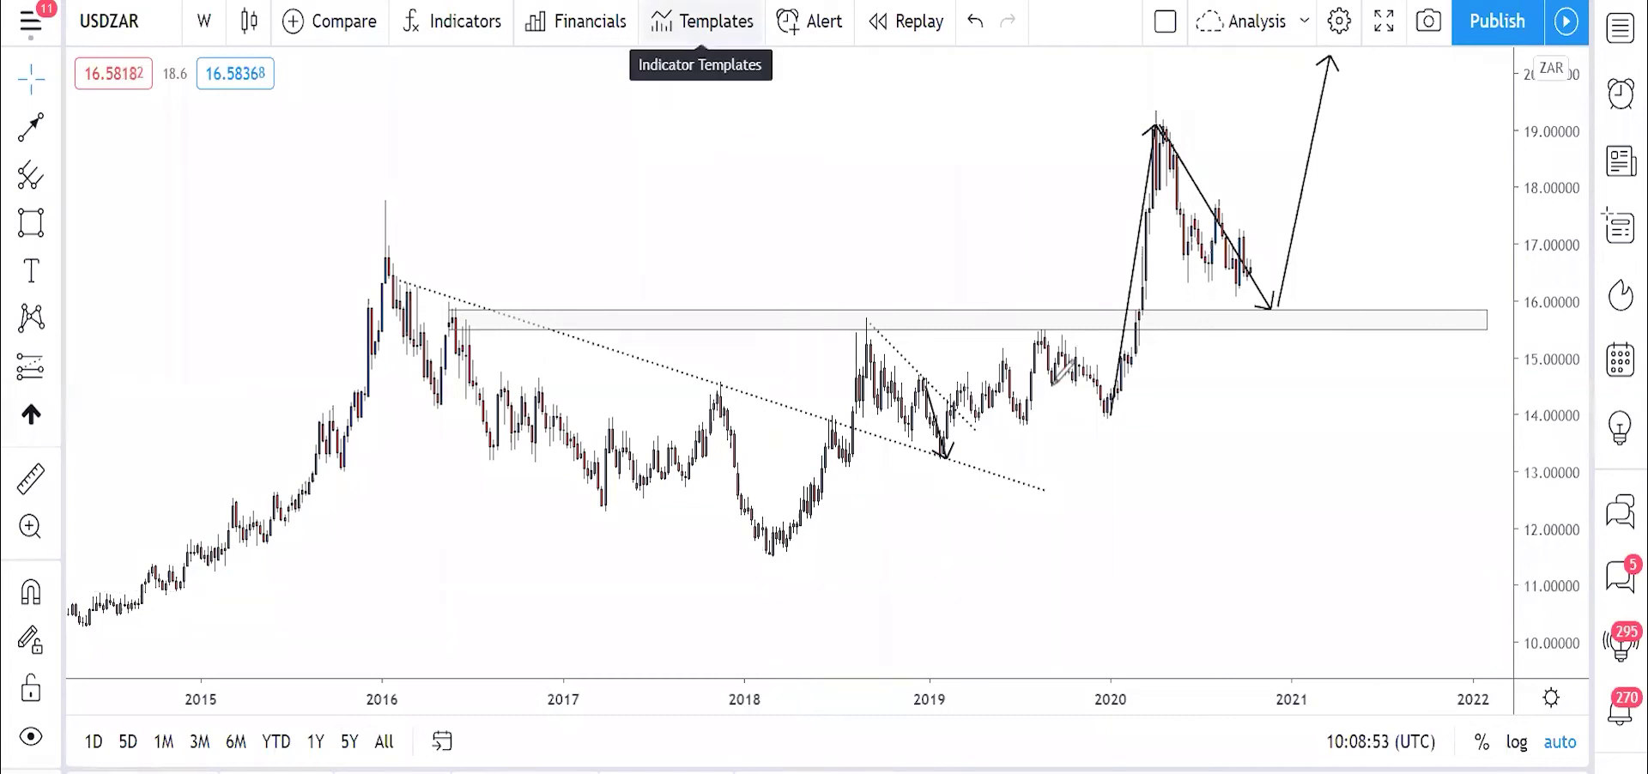
Step: Circle the ends of the three 2020–2021 arrows, underline the target level out to the price scale, and erase this freehand markup
{"action": "mouse_move", "coordinate": [1105, 394]}
{"action": "left_mouse_down"}
{"action": "mouse_move", "coordinate": [1117, 430]}
{"action": "mouse_move", "coordinate": [1109, 398]}
{"action": "left_mouse_up"}
{"action": "mouse_move", "coordinate": [1143, 112]}
{"action": "left_mouse_down"}
{"action": "mouse_move", "coordinate": [1166, 127]}
{"action": "mouse_move", "coordinate": [1137, 128]}
{"action": "left_mouse_up"}
{"action": "mouse_move", "coordinate": [1261, 287]}
{"action": "left_mouse_down"}
{"action": "mouse_move", "coordinate": [1285, 299]}
{"action": "mouse_move", "coordinate": [1263, 282]}
{"action": "left_mouse_up"}
{"action": "mouse_move", "coordinate": [1326, 47]}
{"action": "left_mouse_down"}
{"action": "mouse_move", "coordinate": [1341, 75]}
{"action": "mouse_move", "coordinate": [1321, 41]}
{"action": "left_mouse_up"}
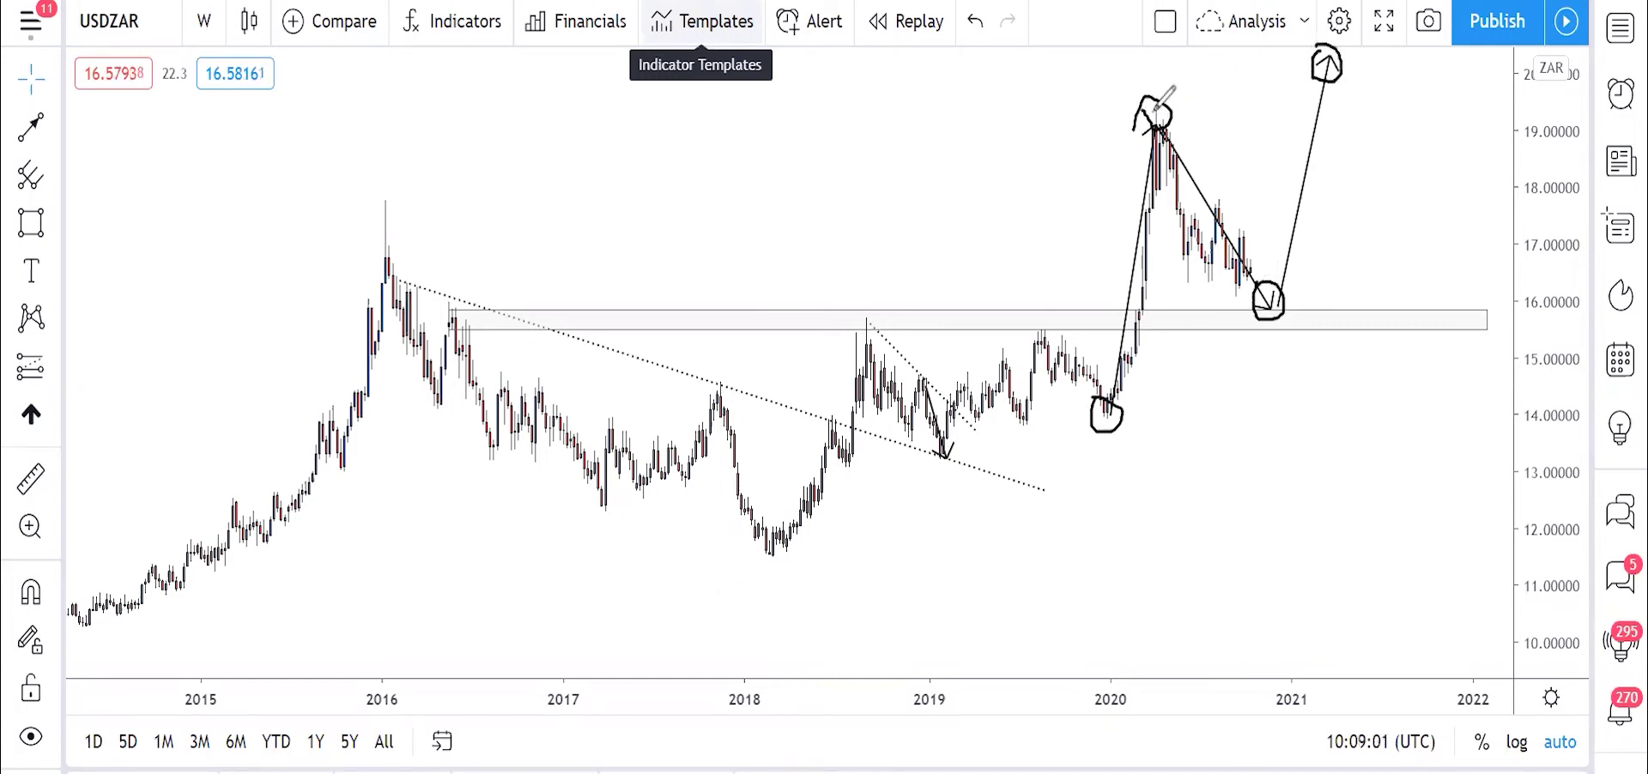
{"action": "mouse_move", "coordinate": [1165, 131]}
{"action": "left_mouse_down"}
{"action": "mouse_move", "coordinate": [1173, 110]}
{"action": "mouse_move", "coordinate": [1150, 115]}
{"action": "left_mouse_up"}
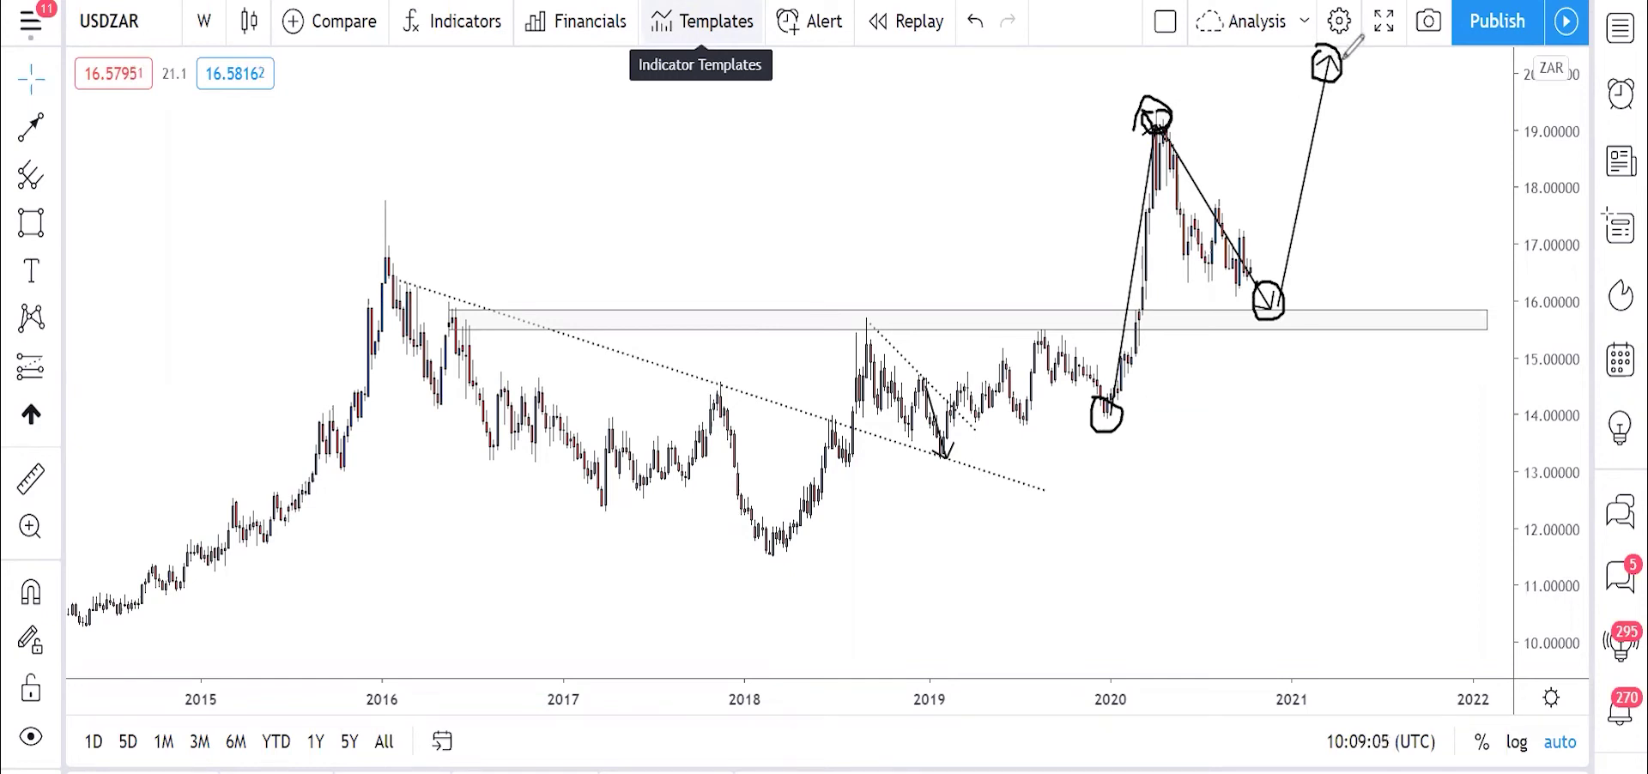
{"action": "left_click_drag", "start_coordinate": [1339, 67], "coordinate": [1553, 62]}
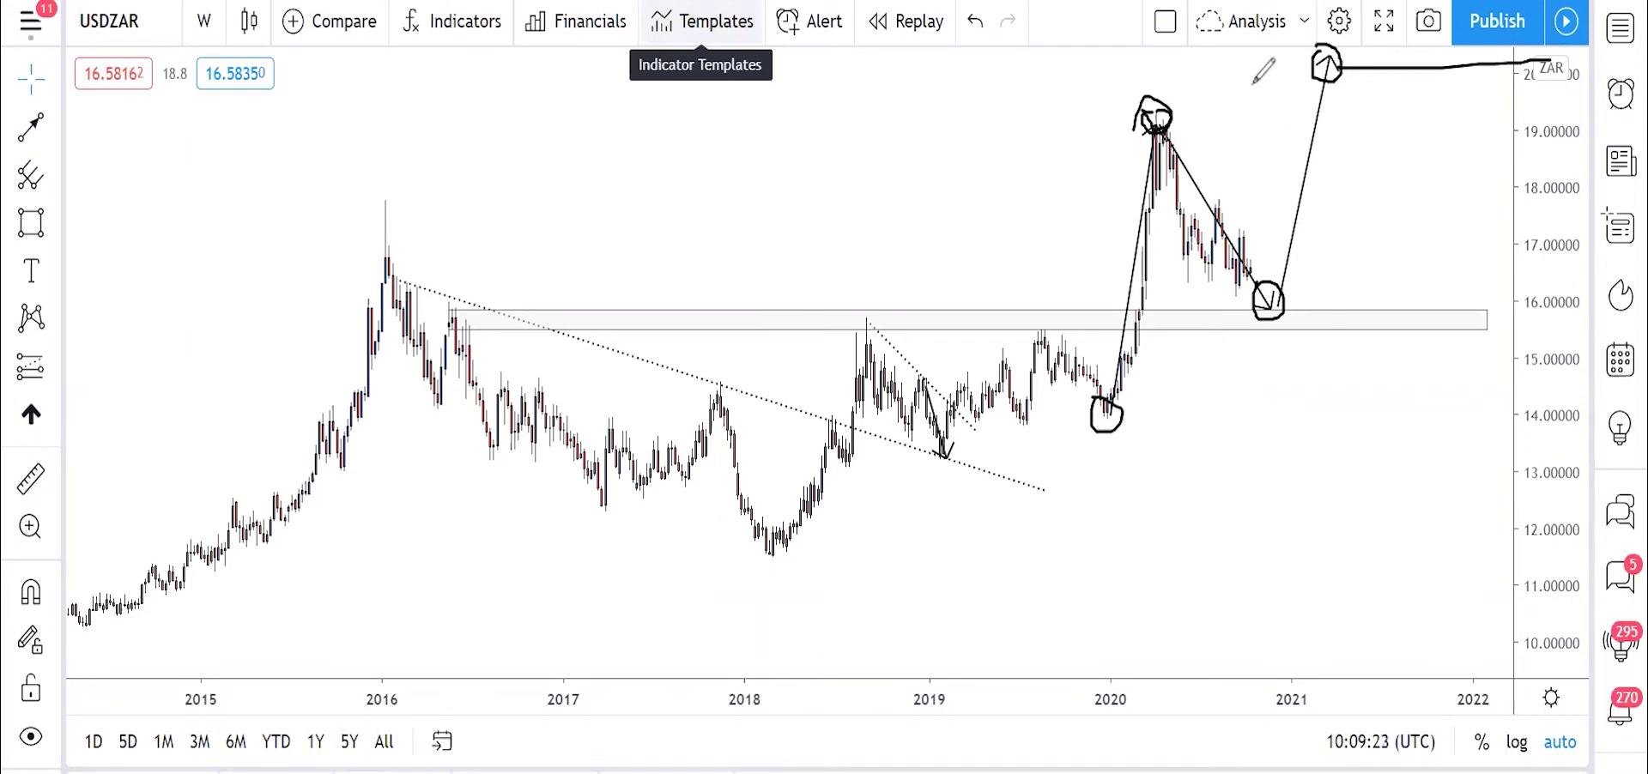
{"action": "key", "text": "e"}
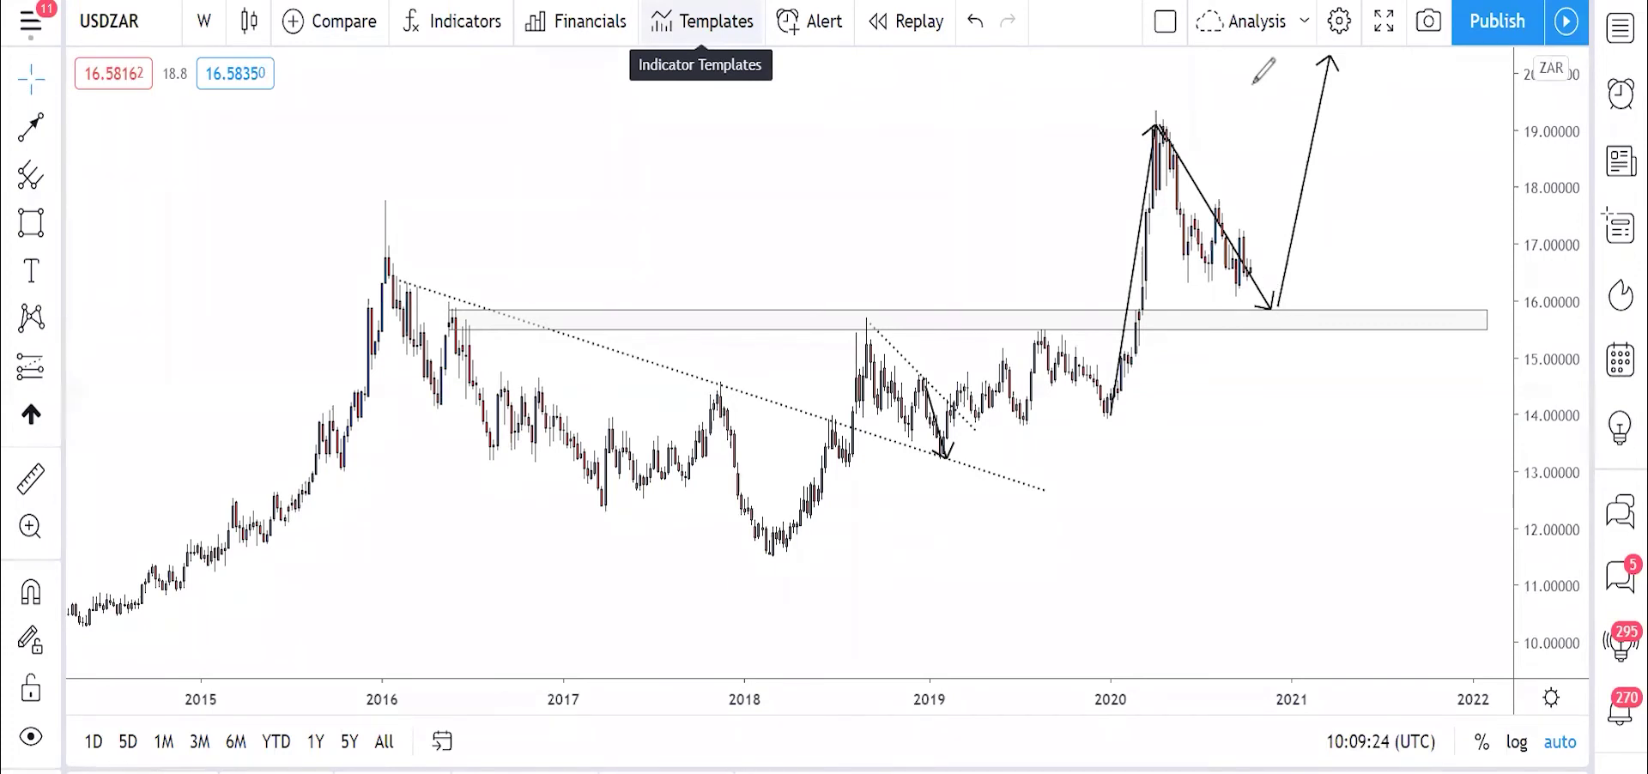
Step: Hide all drawings on the weekly USDZAR chart
{"action": "left_click", "coordinate": [203, 22]}
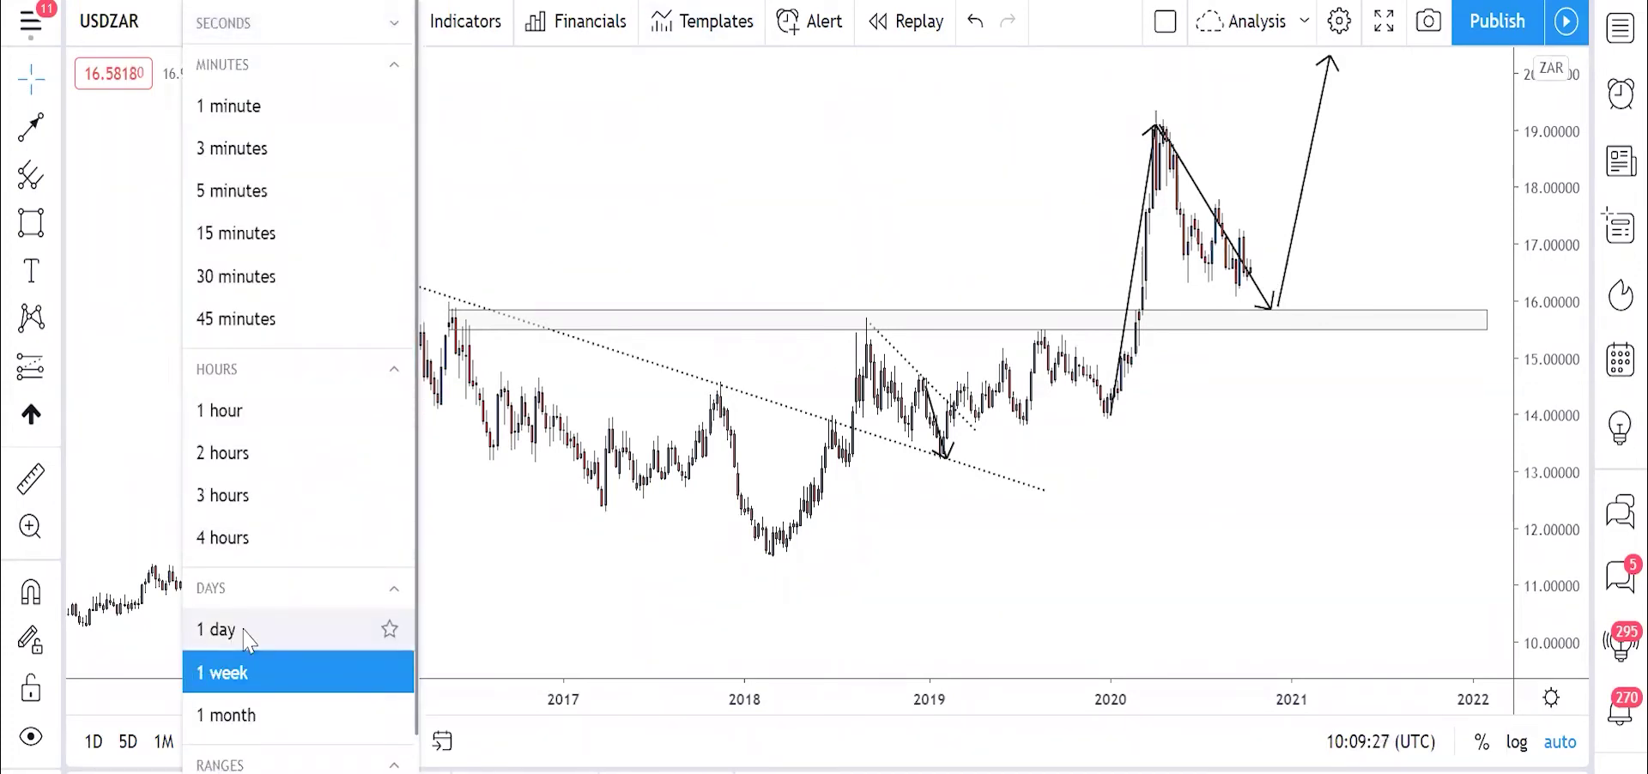
{"action": "left_click", "coordinate": [626, 188]}
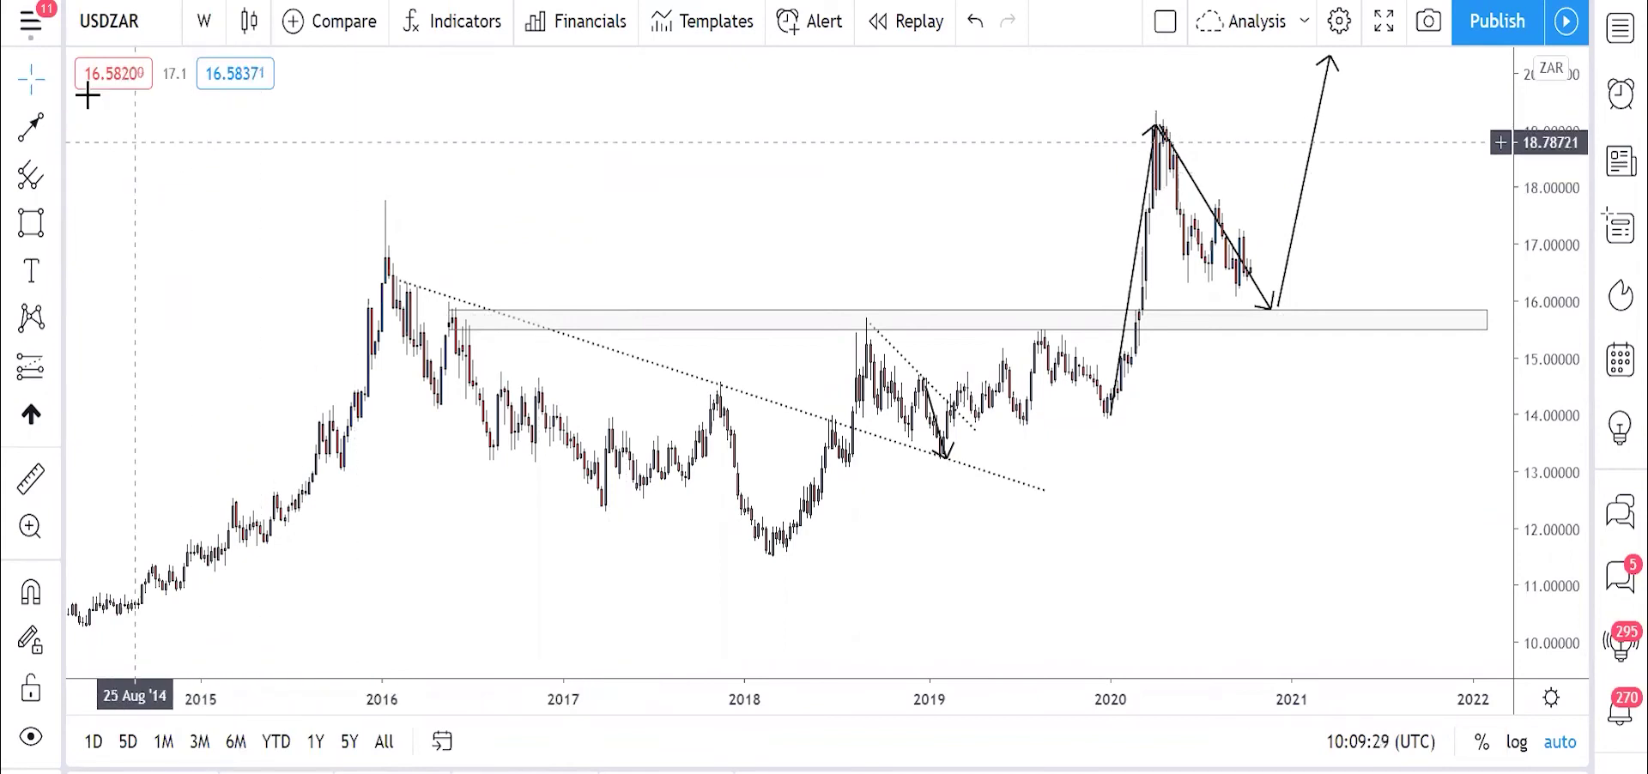
{"action": "key", "text": "ctrl+alt+h"}
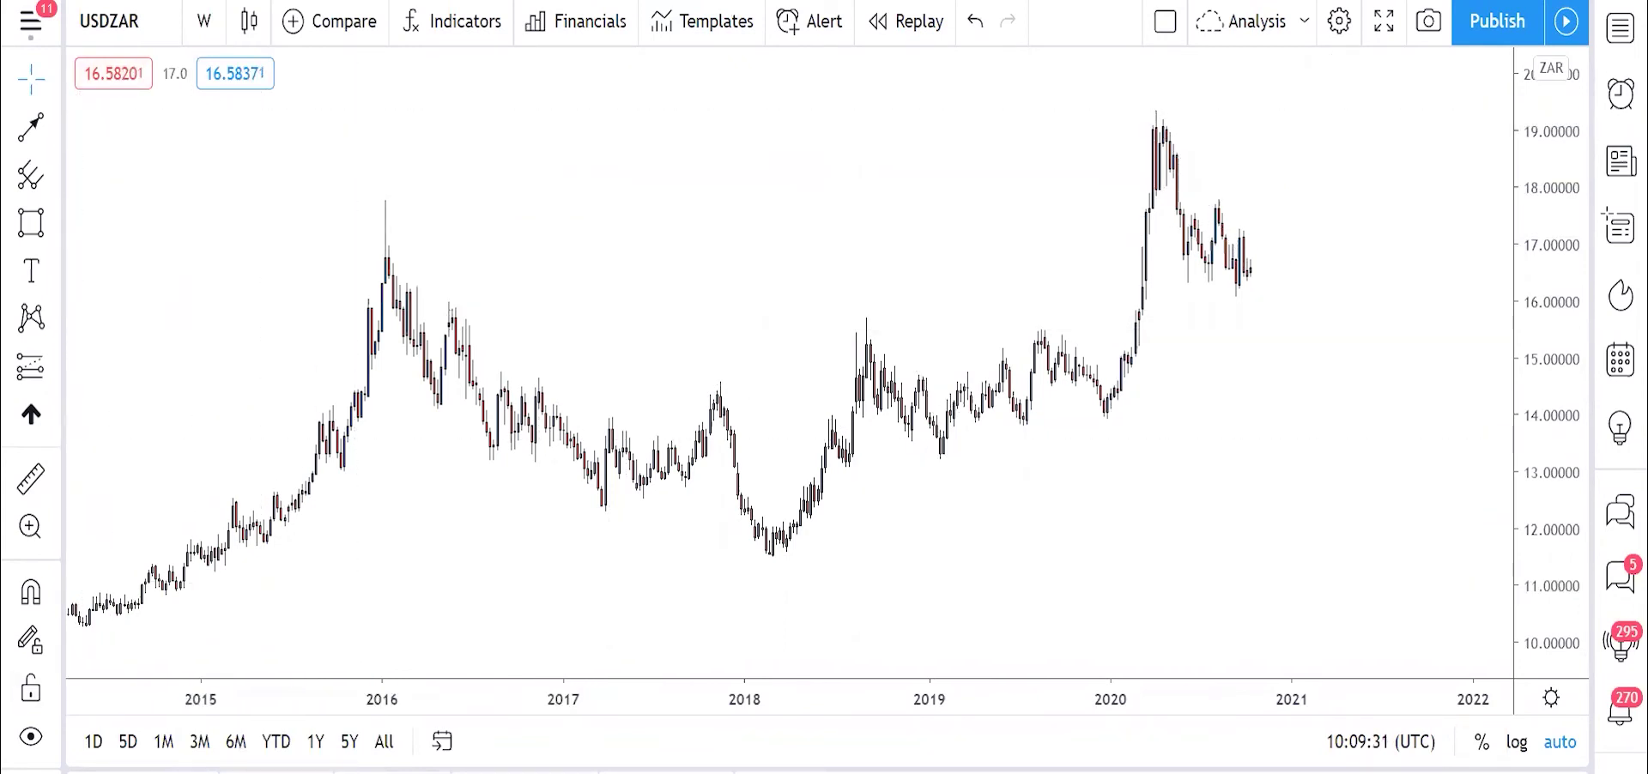
Step: Draw a rectangular support zone from about 15.44 on 16 May 2016 to about 15.82 on 28 February 2022
{"action": "key", "text": "alt+shift+r"}
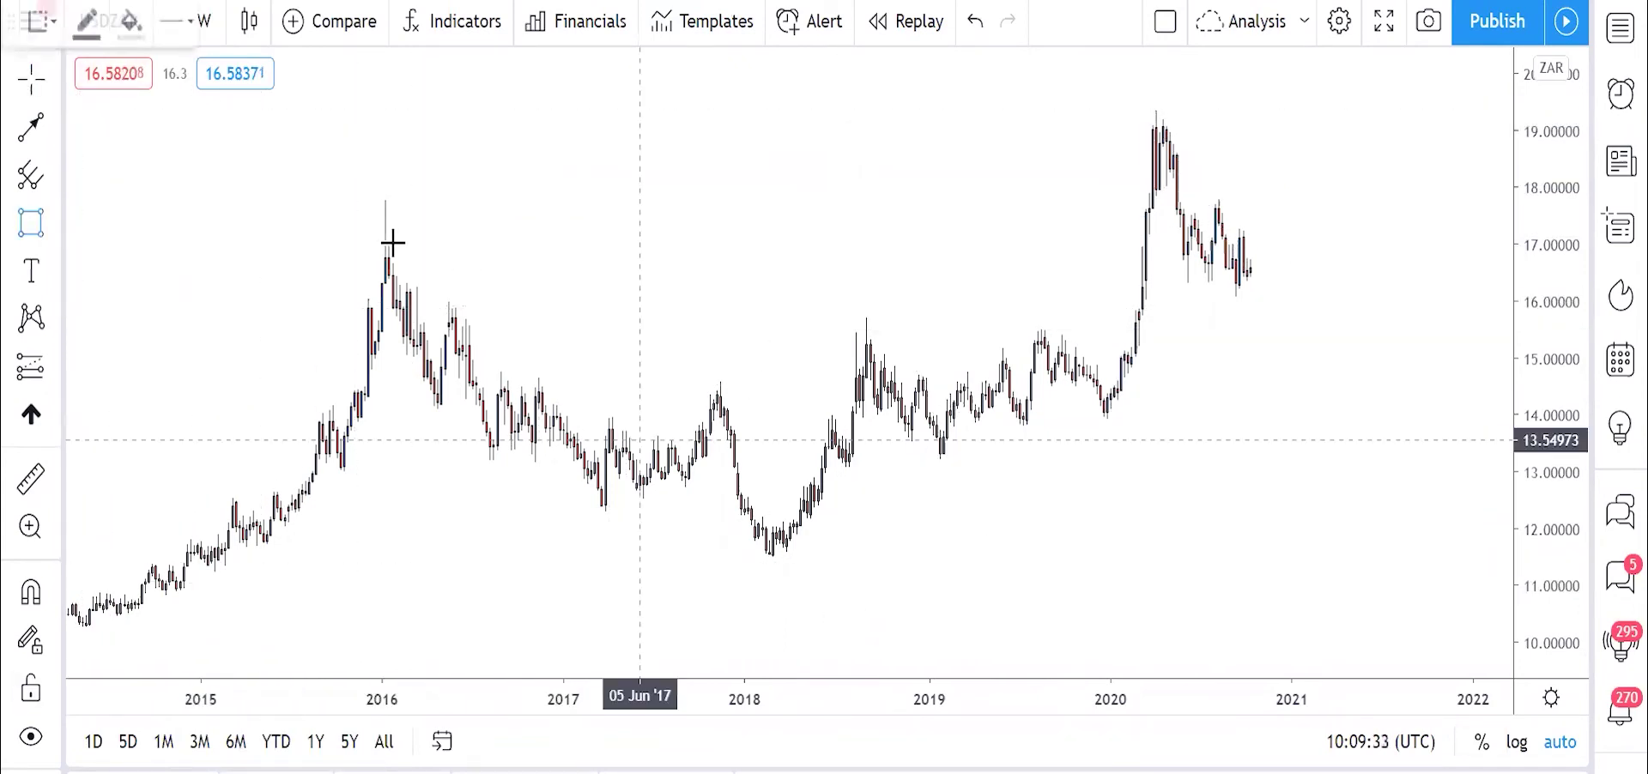
{"action": "left_click_drag", "start_coordinate": [448, 333], "coordinate": [849, 260]}
{"action": "left_click_drag", "start_coordinate": [1268, 326], "coordinate": [1502, 310]}
{"action": "left_click", "coordinate": [1503, 311]}
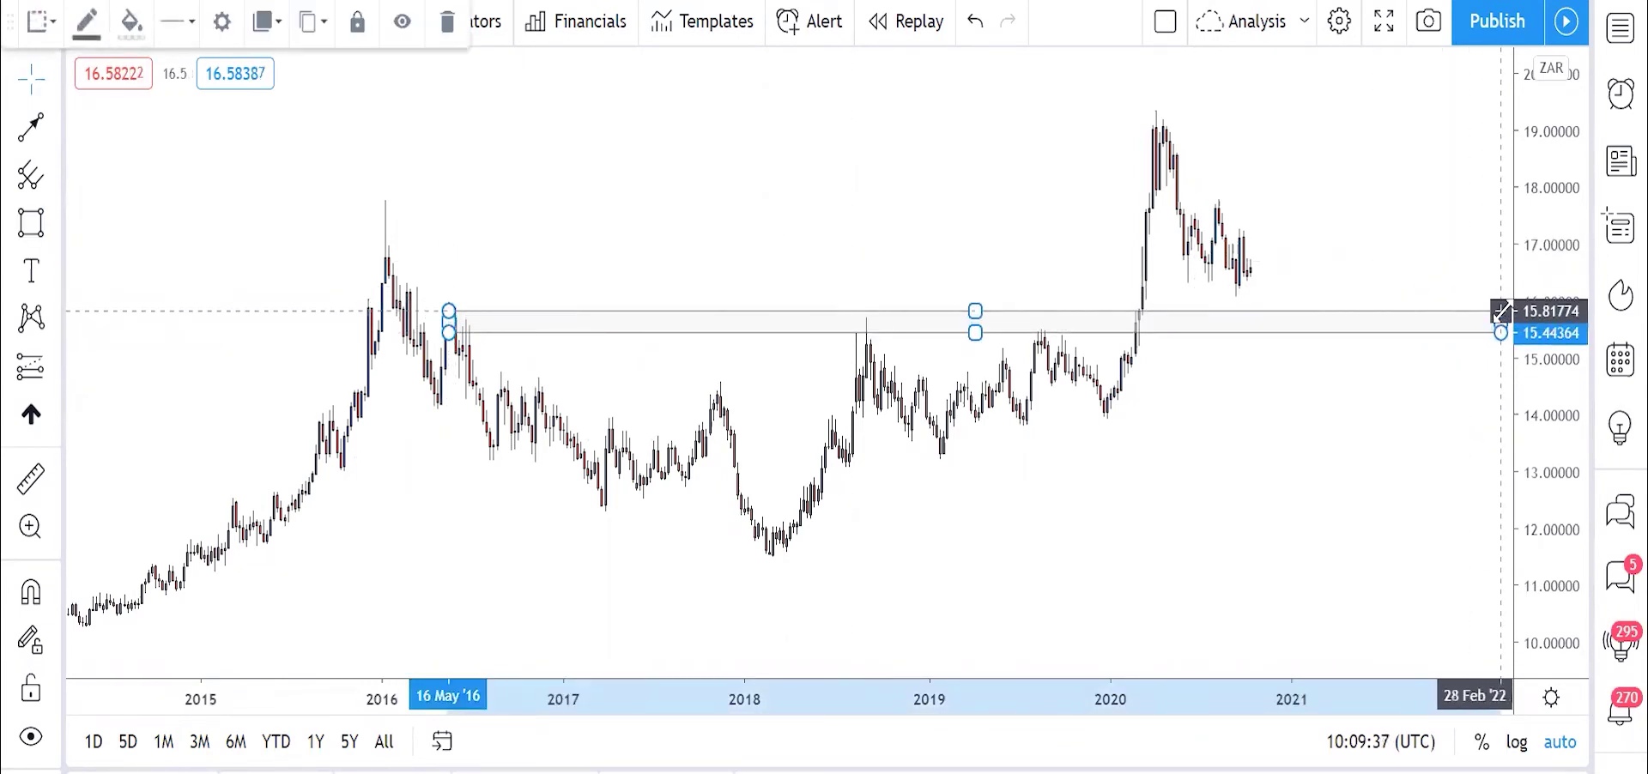
{"action": "left_click", "coordinate": [1504, 312]}
{"action": "left_click", "coordinate": [1450, 175]}
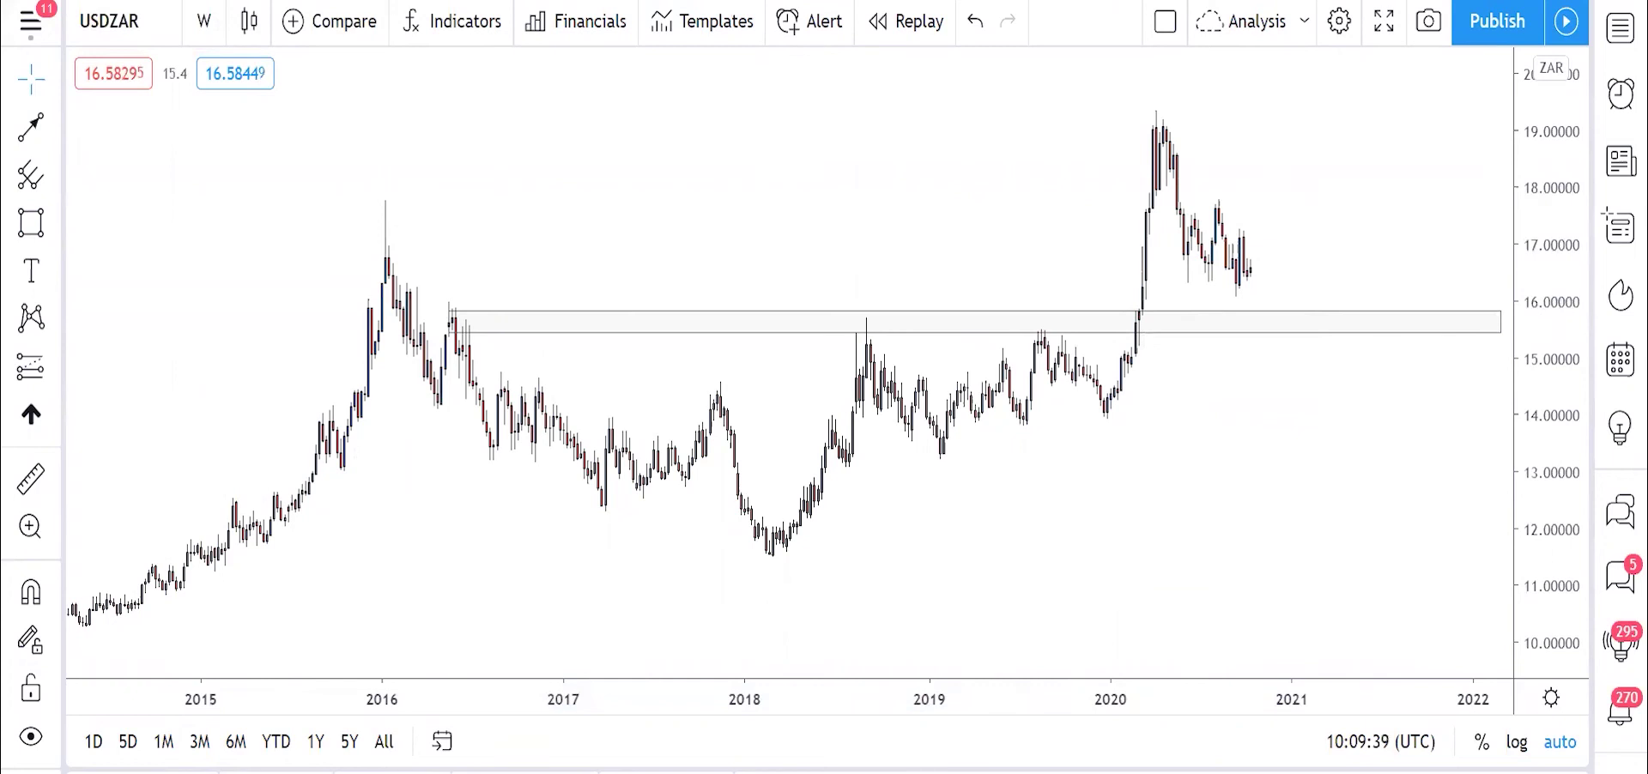
Step: Add a Fibonacci retracement from the low at about 13.92 on 30 December 2019 to the high at about 19.37 on 13 April 2020
{"action": "key", "text": "alt+f"}
{"action": "left_click", "coordinate": [1108, 419]}
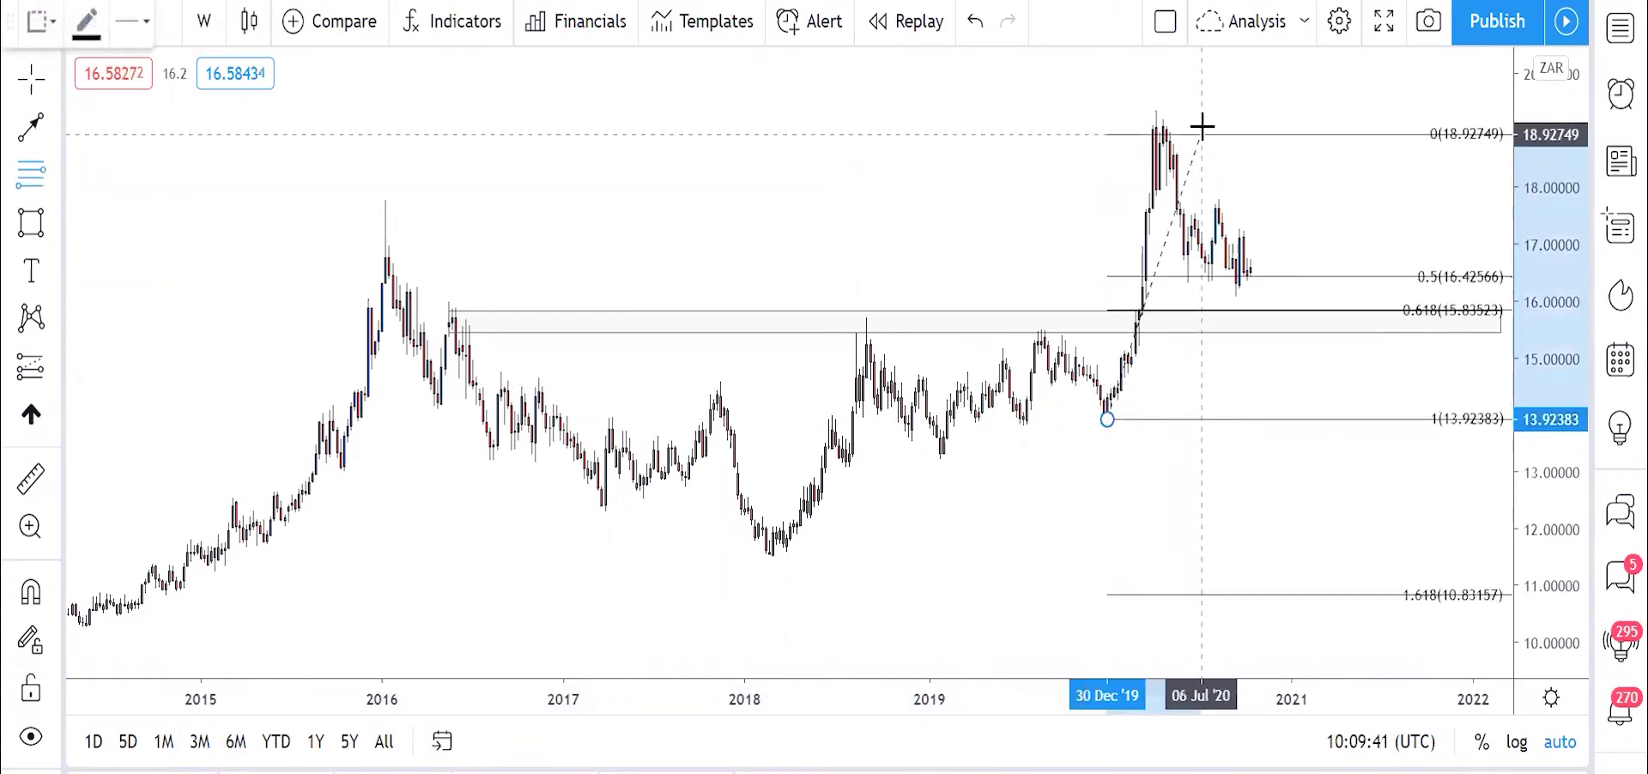
{"action": "left_click", "coordinate": [1159, 109]}
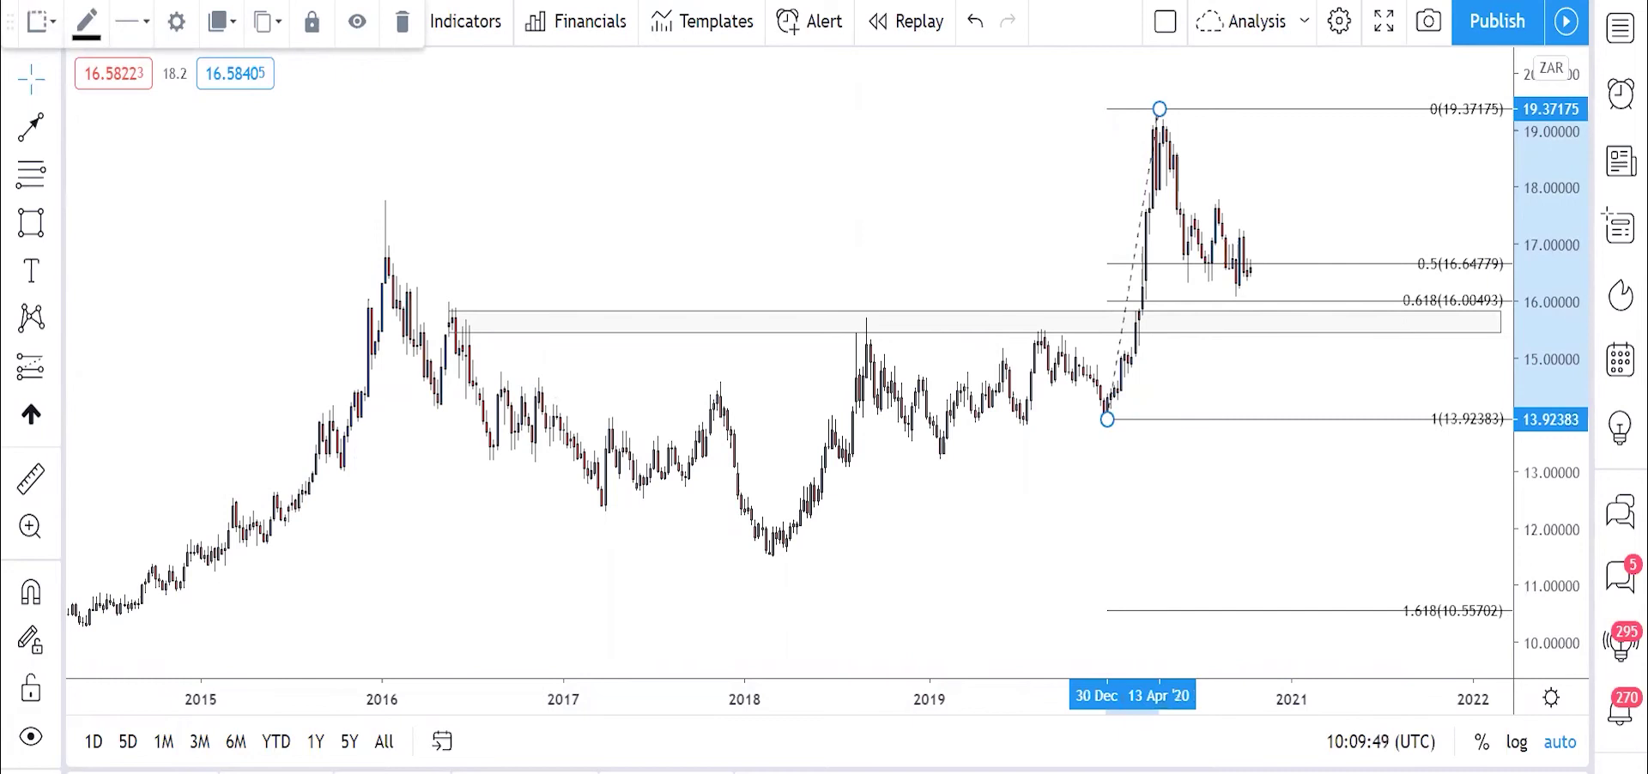
Step: Draw a projected arrow from about 16.03 on 5 October 2020 to just above 20 on 8 March 2021
{"action": "key", "text": "alt+t"}
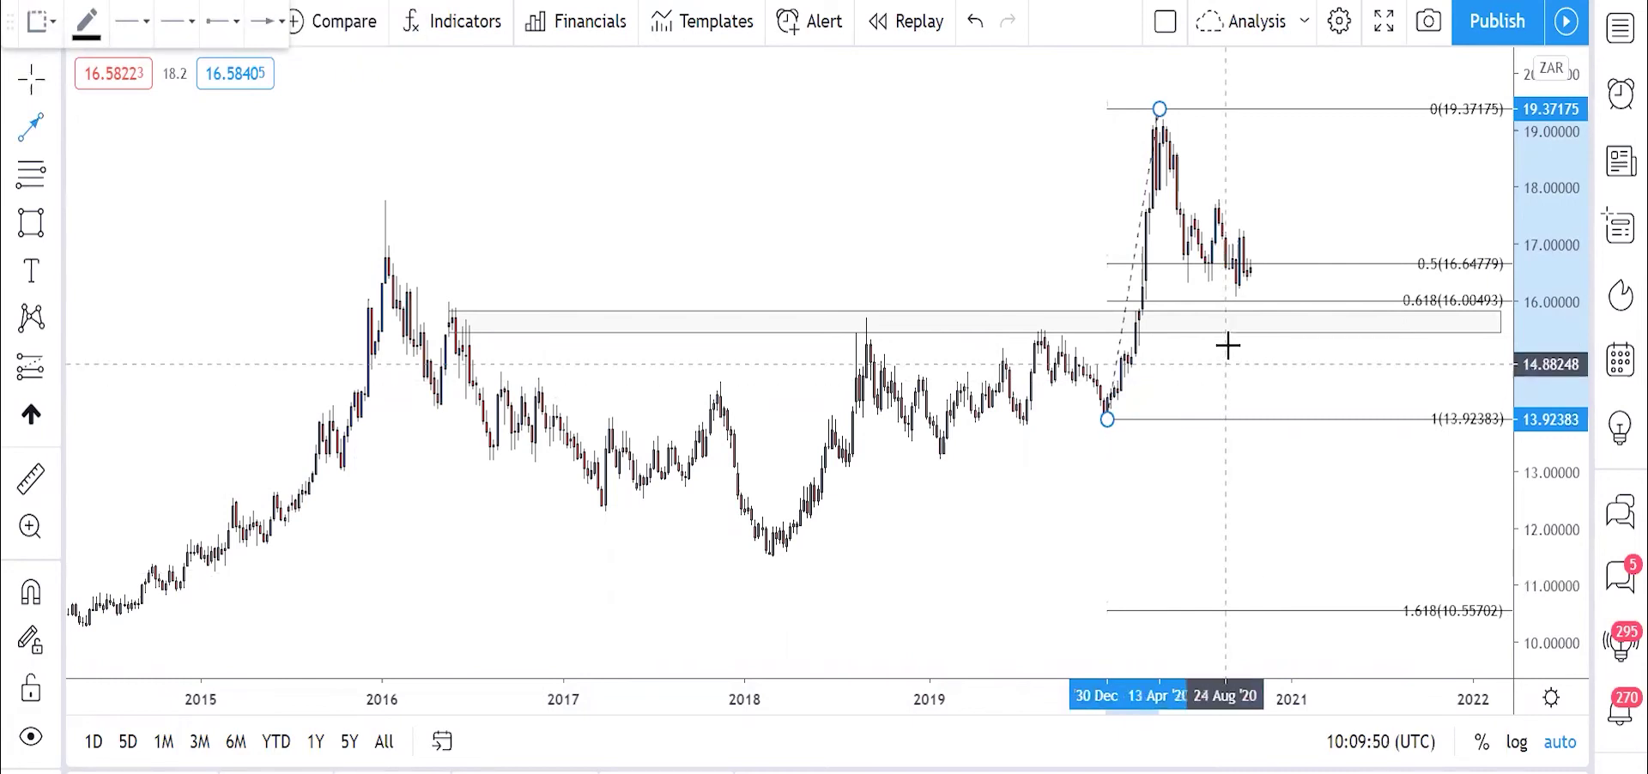
{"action": "left_click", "coordinate": [1246, 299]}
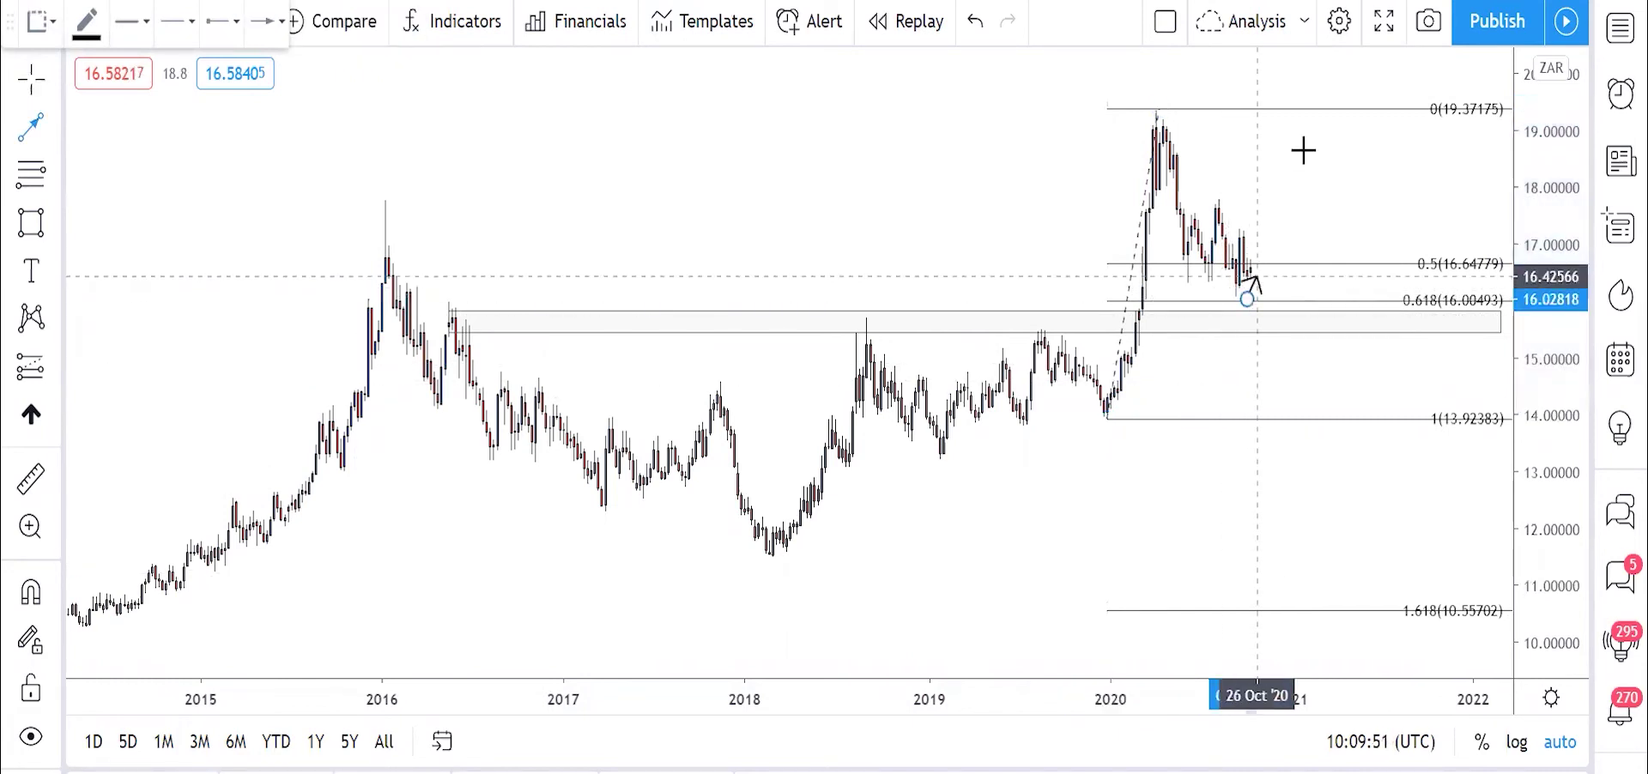
{"action": "left_click", "coordinate": [1323, 60]}
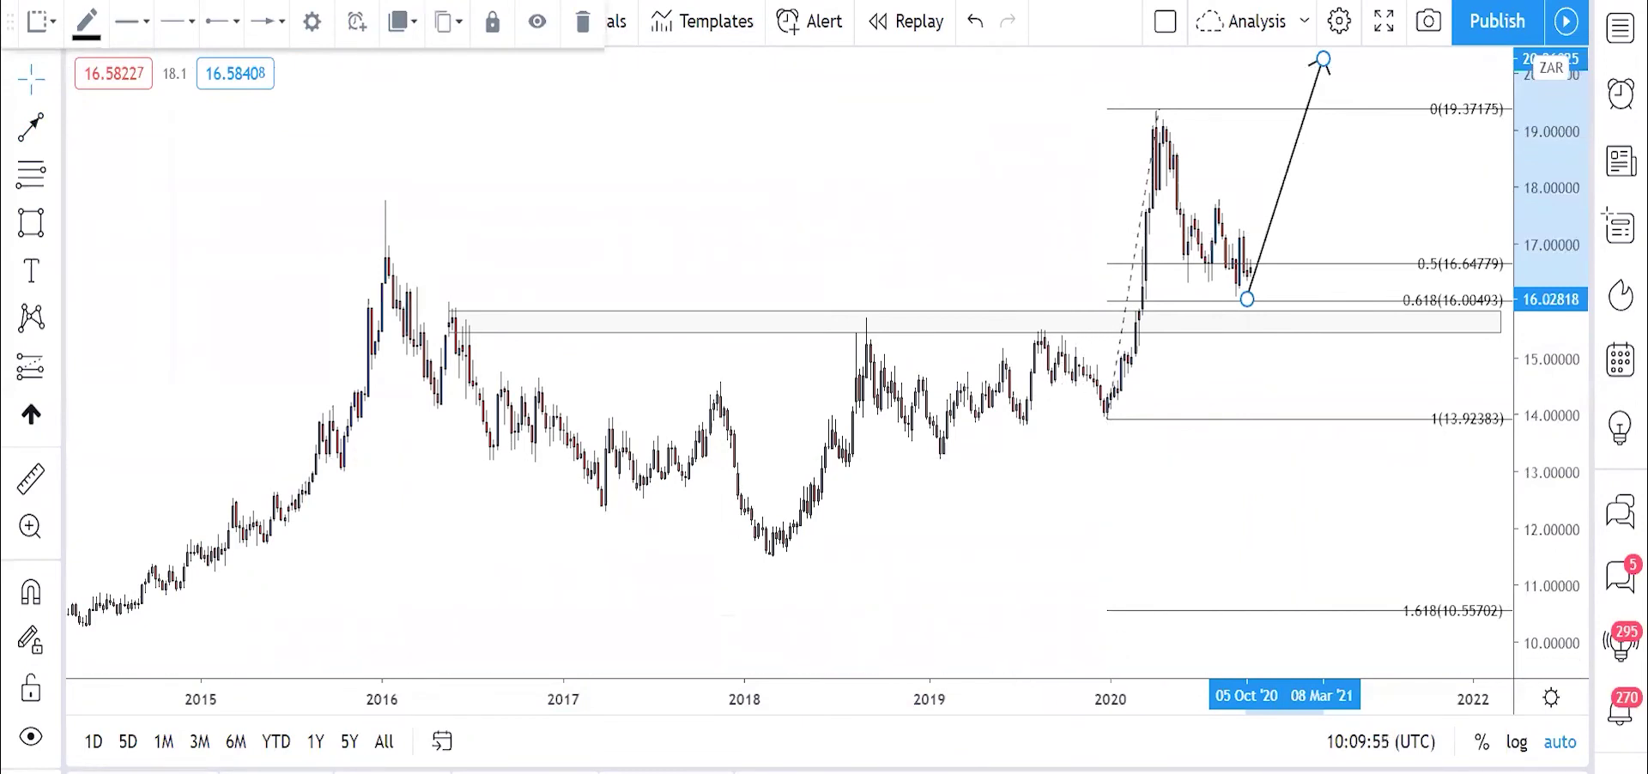
Step: Draw an arrow from about 13.95 on 30 December 2019 up to 19.54 in April 2020, and another down to about 15.96 on 5 October 2020
{"action": "key", "text": "alt+t"}
{"action": "left_click", "coordinate": [1108, 419]}
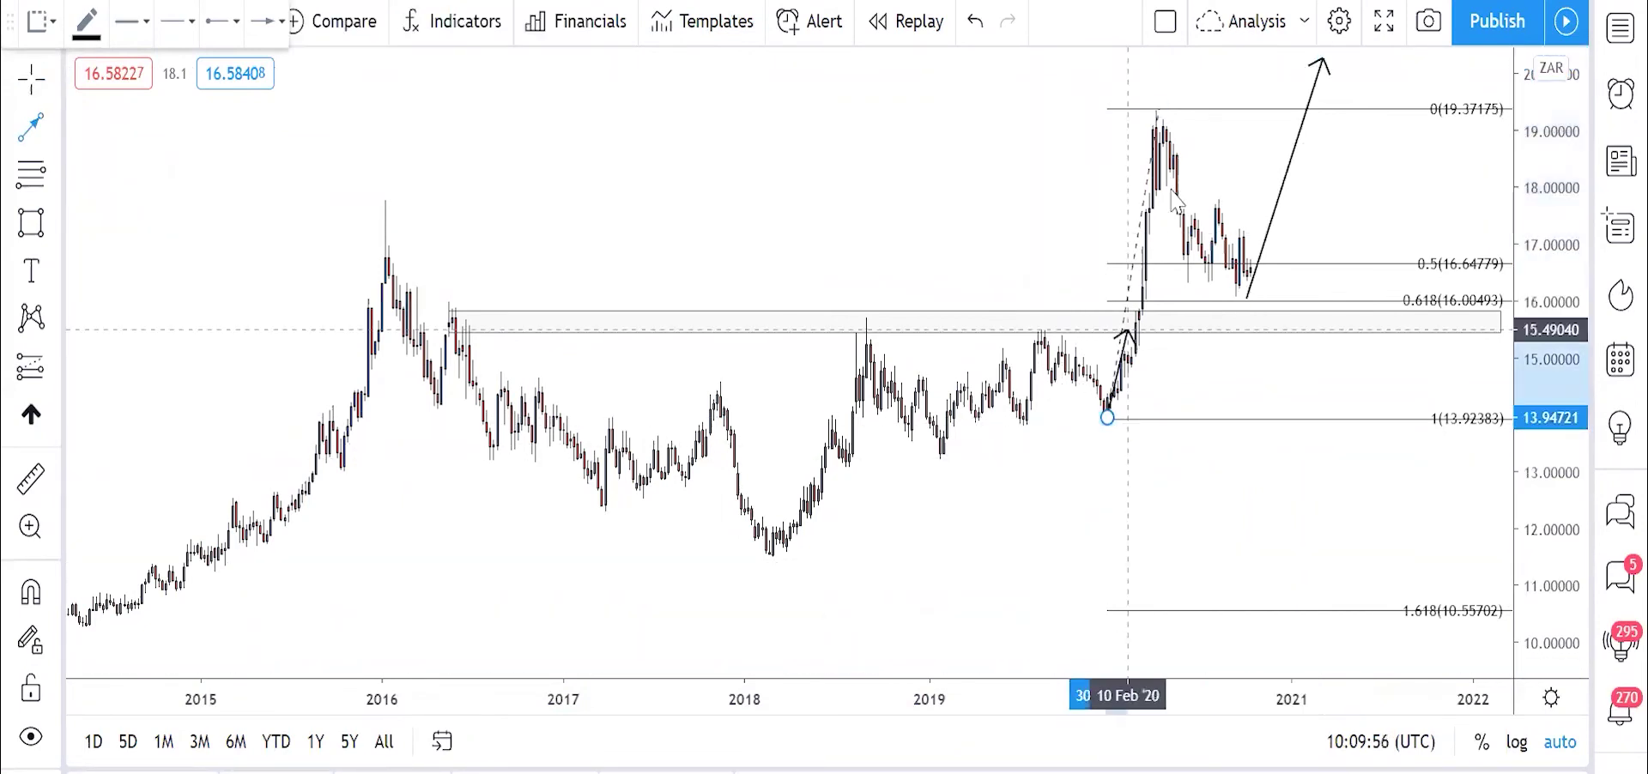
{"action": "left_click", "coordinate": [1161, 105]}
{"action": "left_click_drag", "start_coordinate": [1164, 111], "coordinate": [1205, 106]}
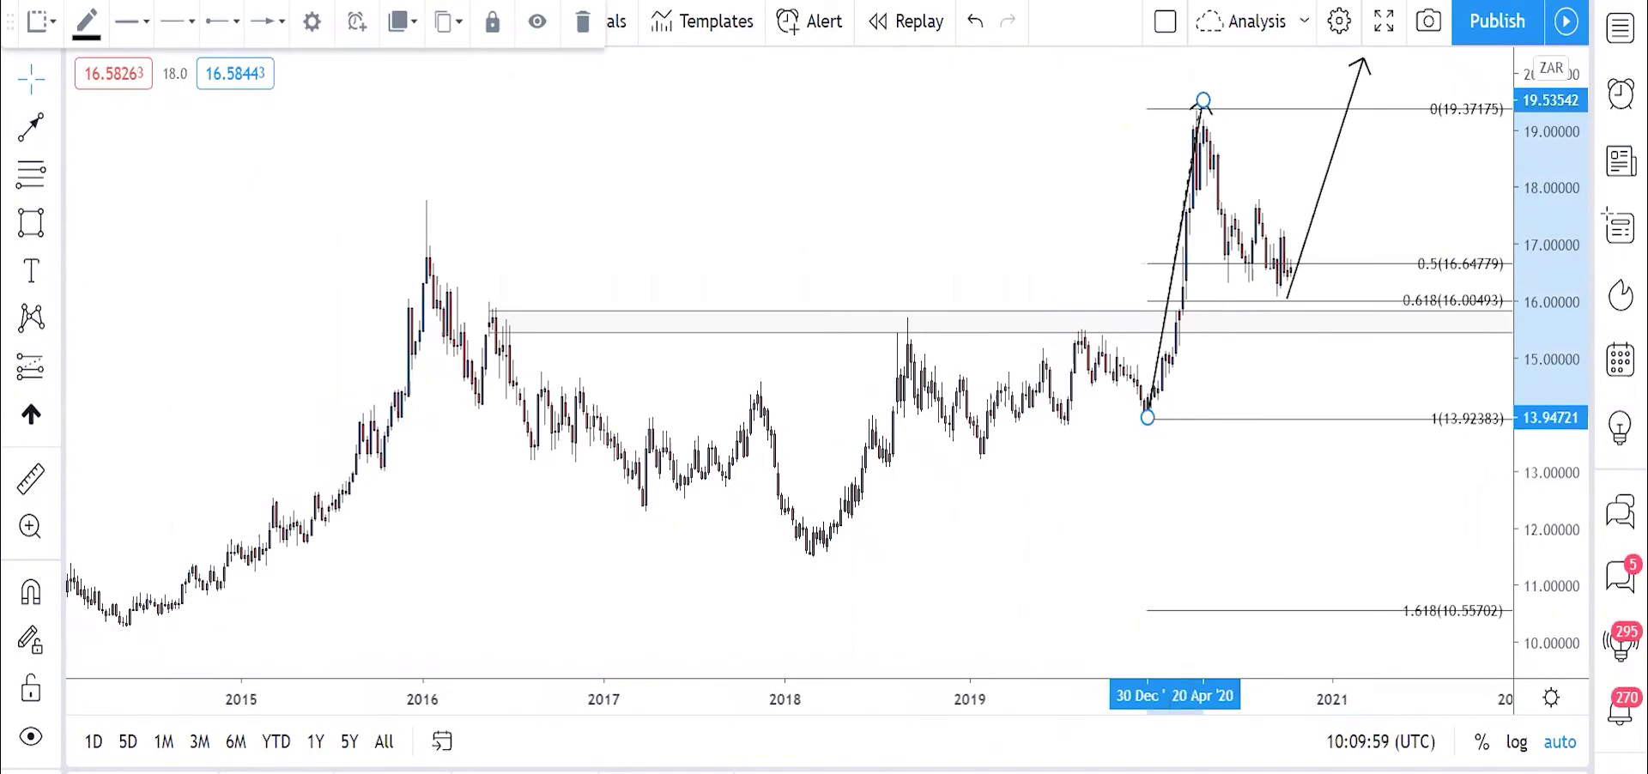
{"action": "key", "text": "alt+t"}
{"action": "left_click", "coordinate": [1206, 109]}
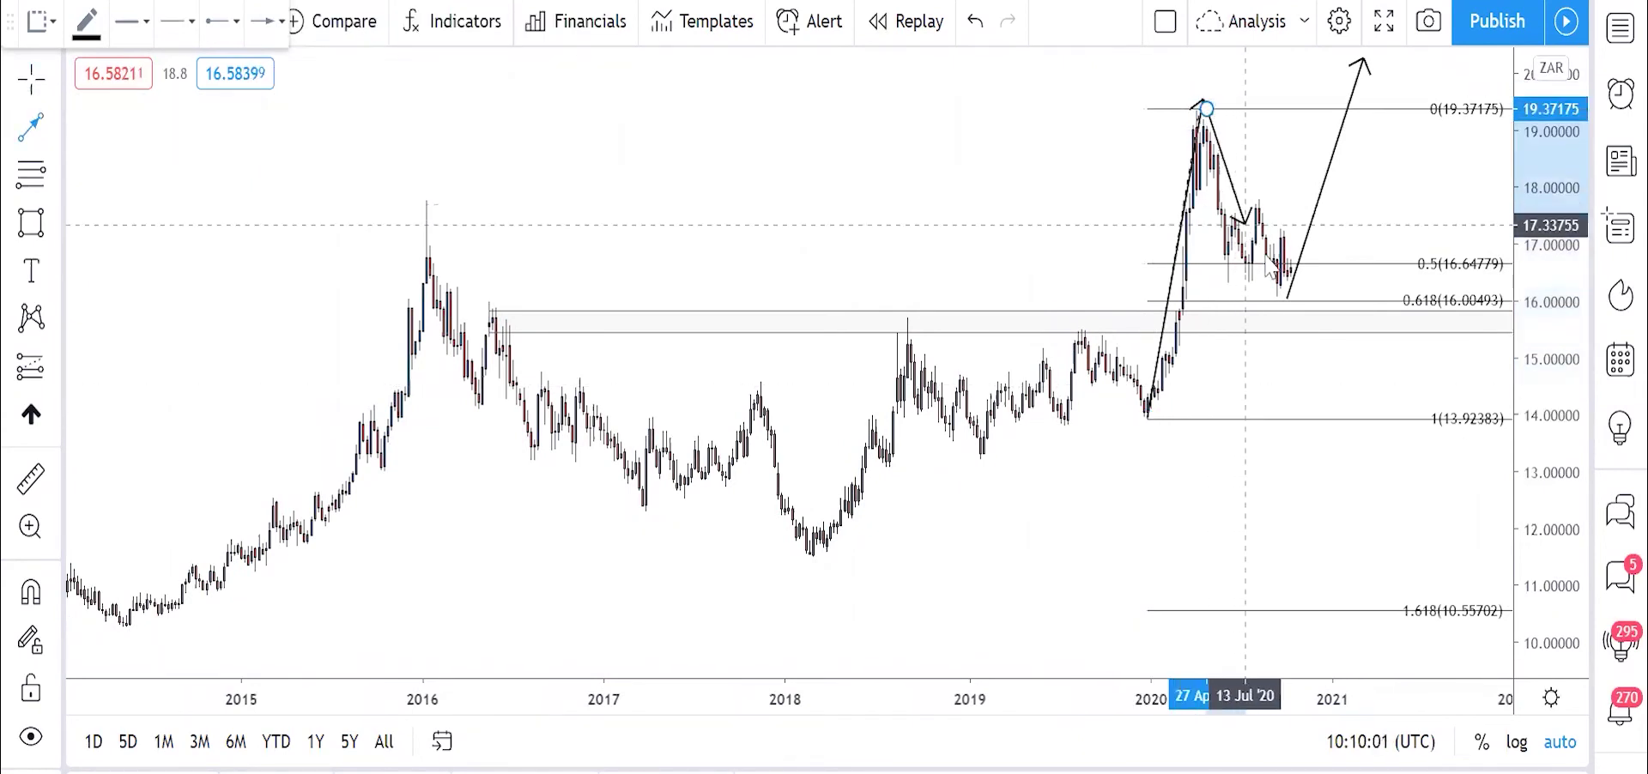
{"action": "left_click", "coordinate": [1289, 302]}
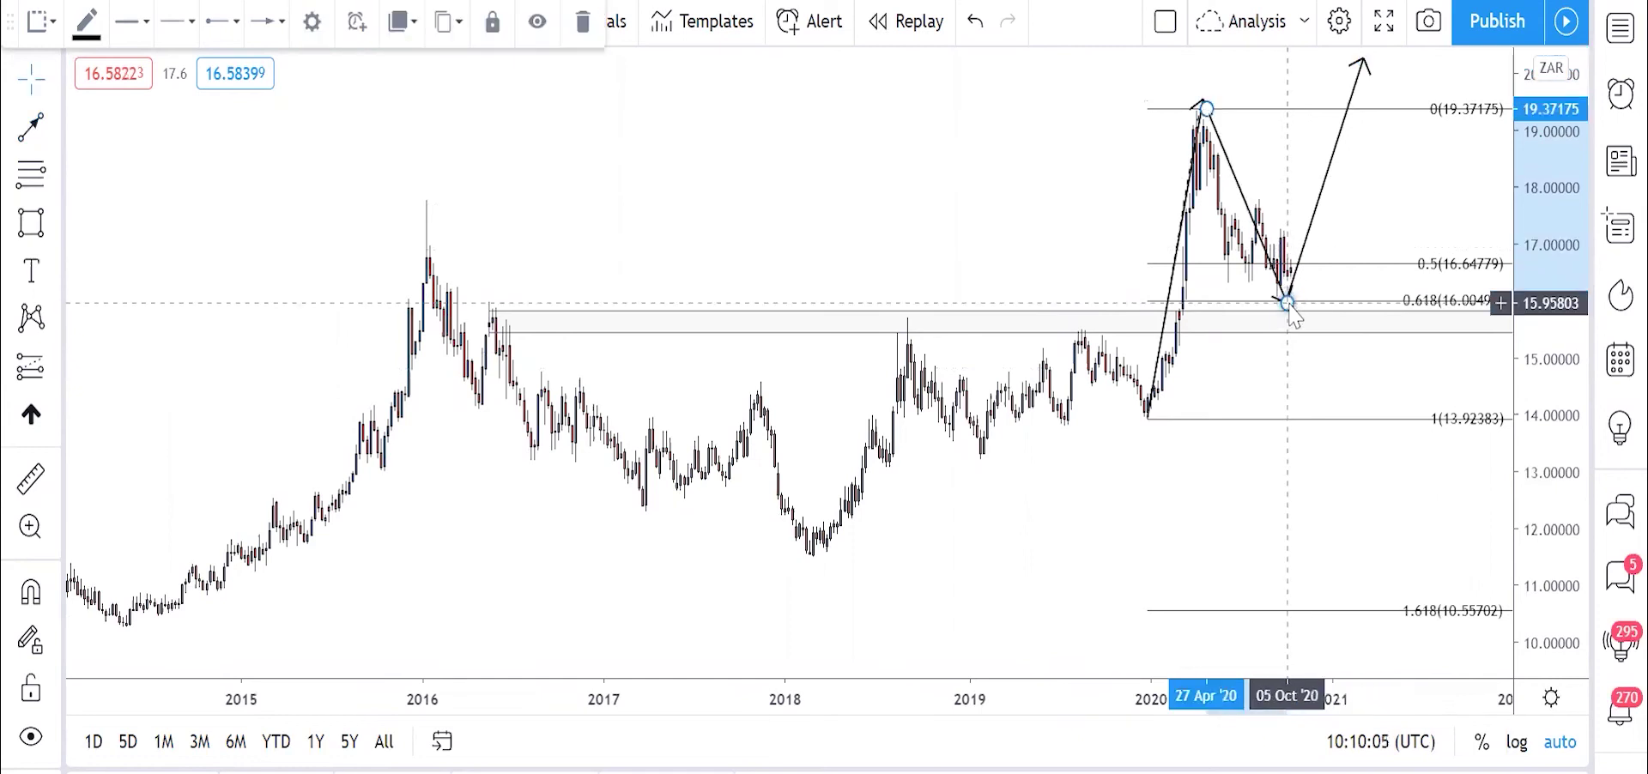
{"action": "left_click", "coordinate": [1177, 283]}
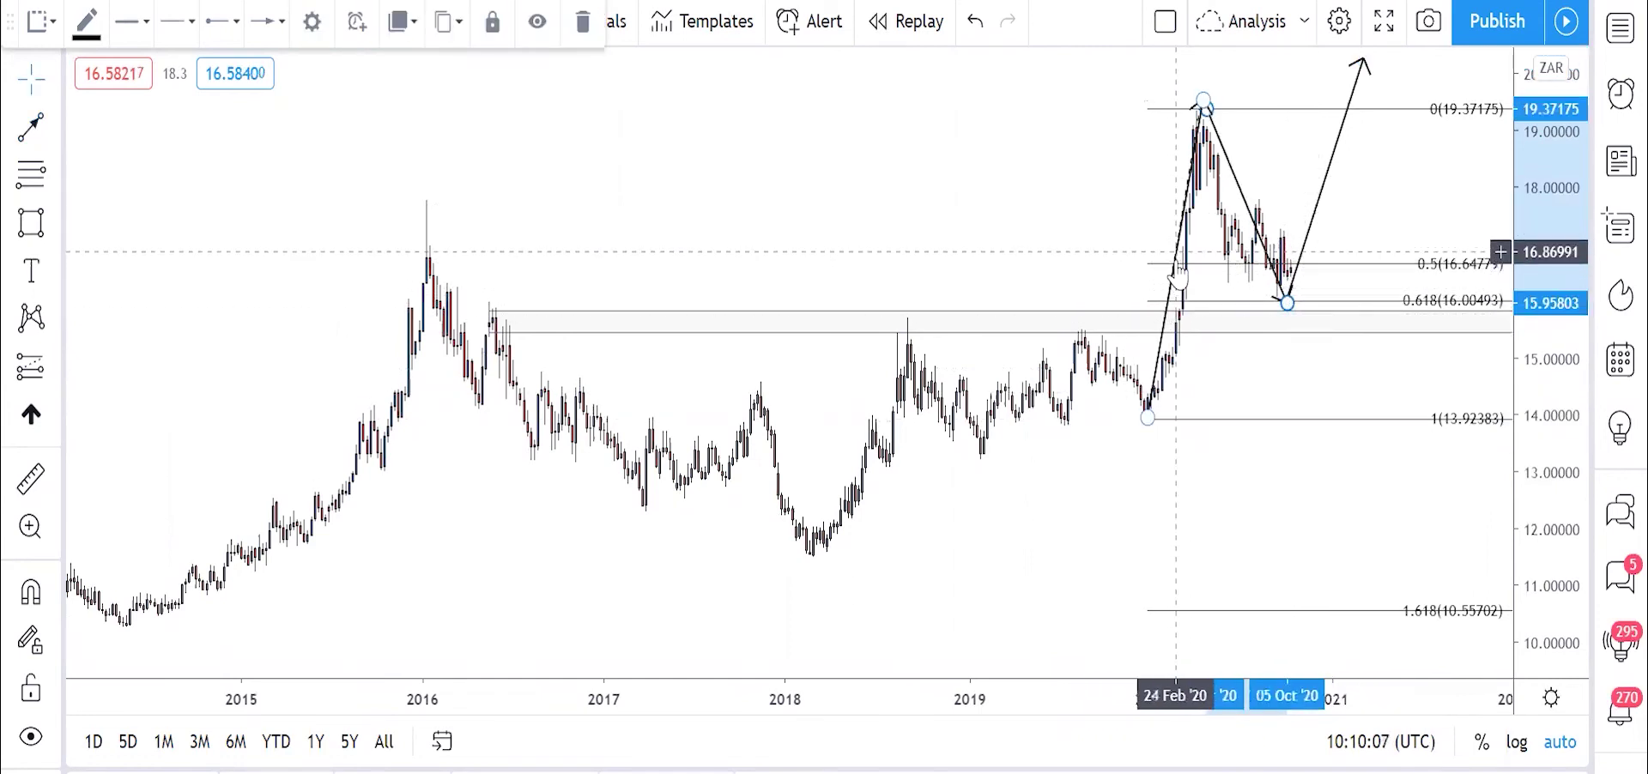
Step: Extend the projected arrow's tip to 22 March 2021, and delete that arrow
{"action": "left_click_drag", "start_coordinate": [1363, 65], "coordinate": [1374, 25]}
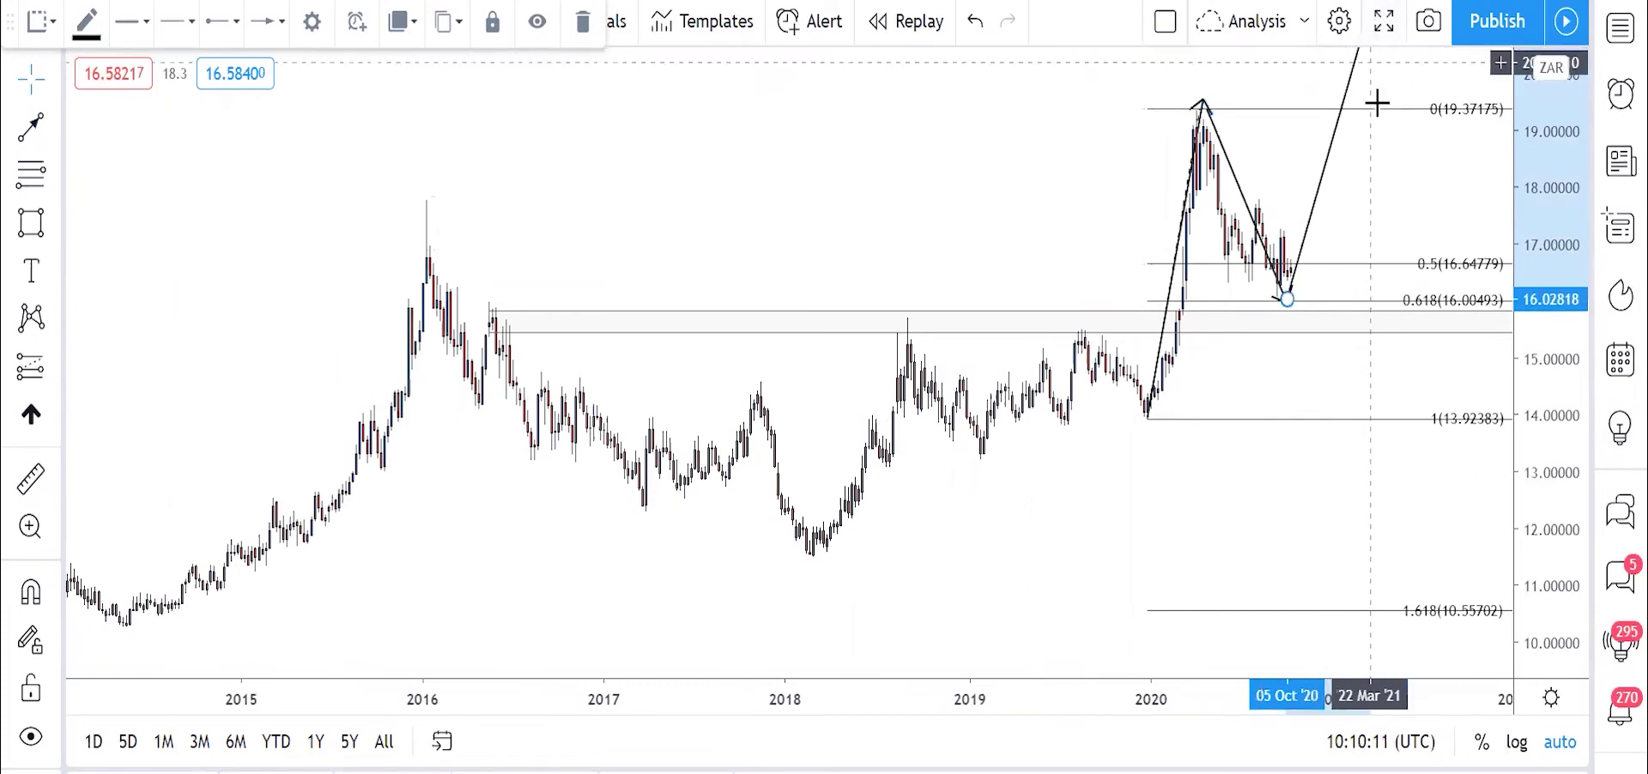
{"action": "left_click", "coordinate": [582, 21]}
Step: Switch the USDZAR chart to the daily timeframe and hide all its drawings
{"action": "left_click", "coordinate": [204, 22]}
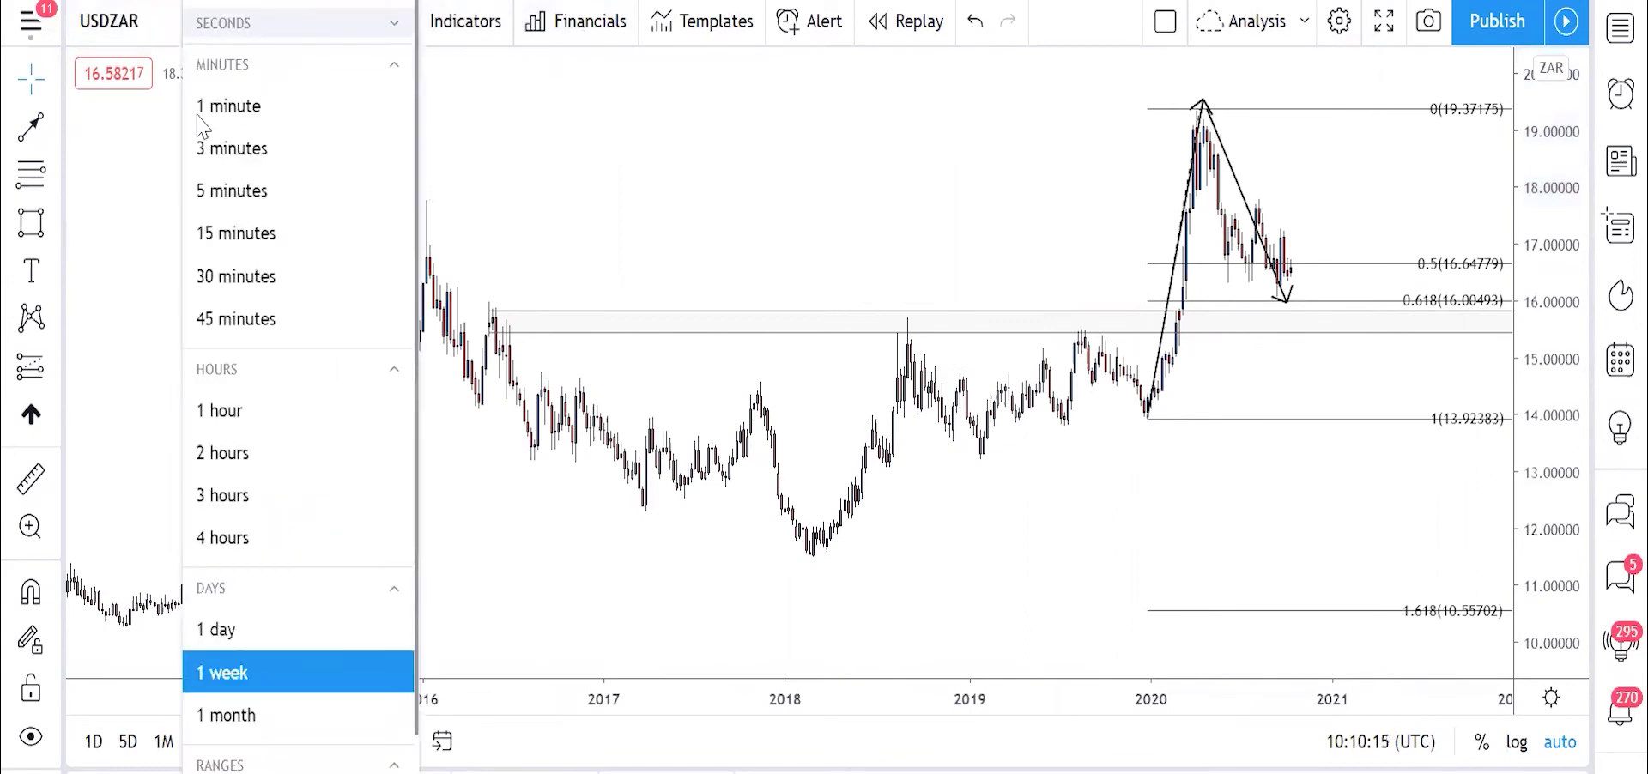
{"action": "left_click", "coordinate": [223, 635]}
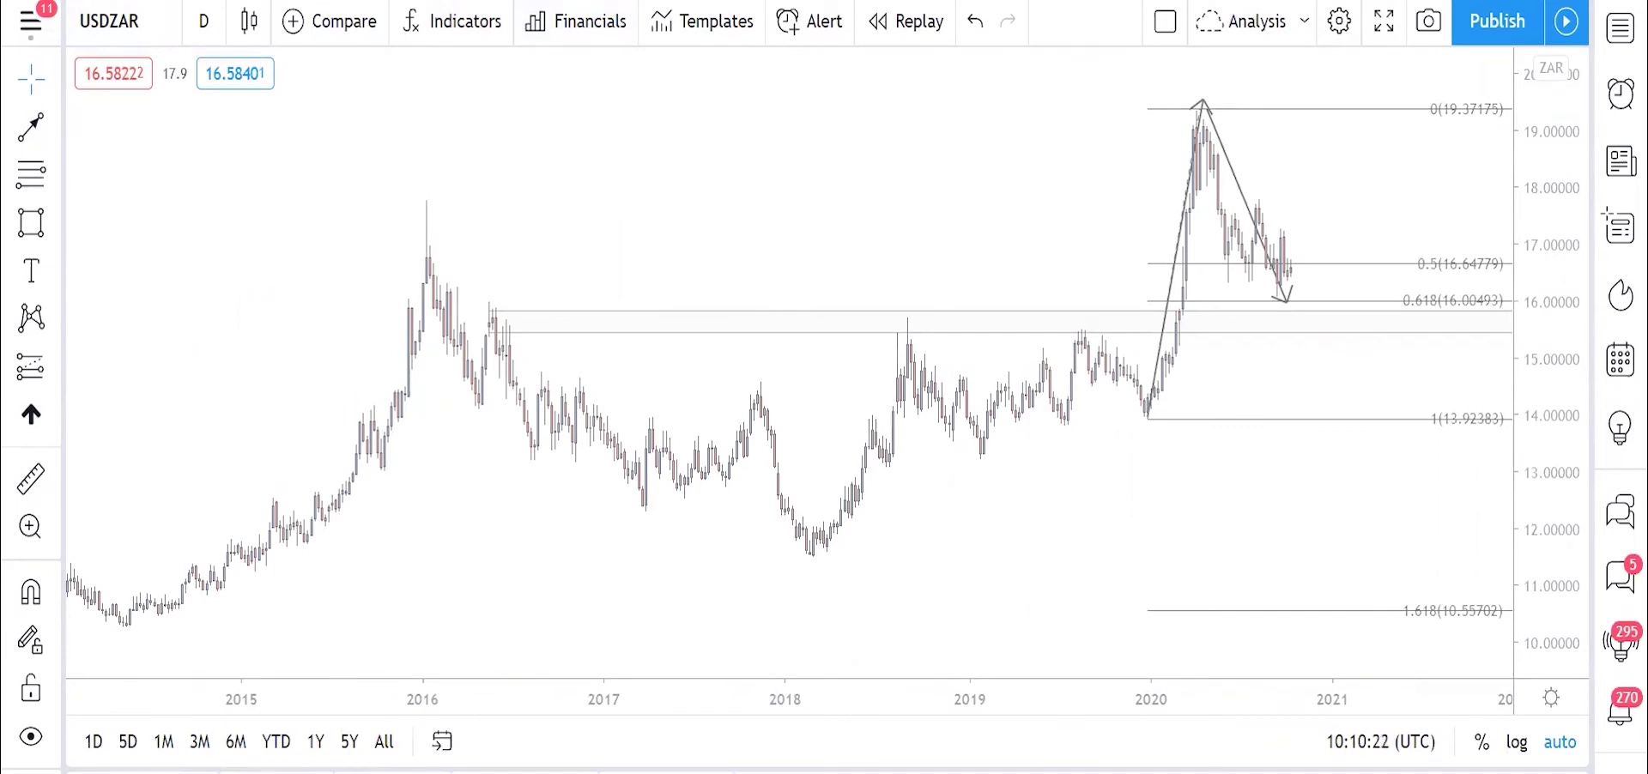
{"action": "scroll", "coordinate": [957, 387], "scroll_direction": "up", "scroll_amount": 5}
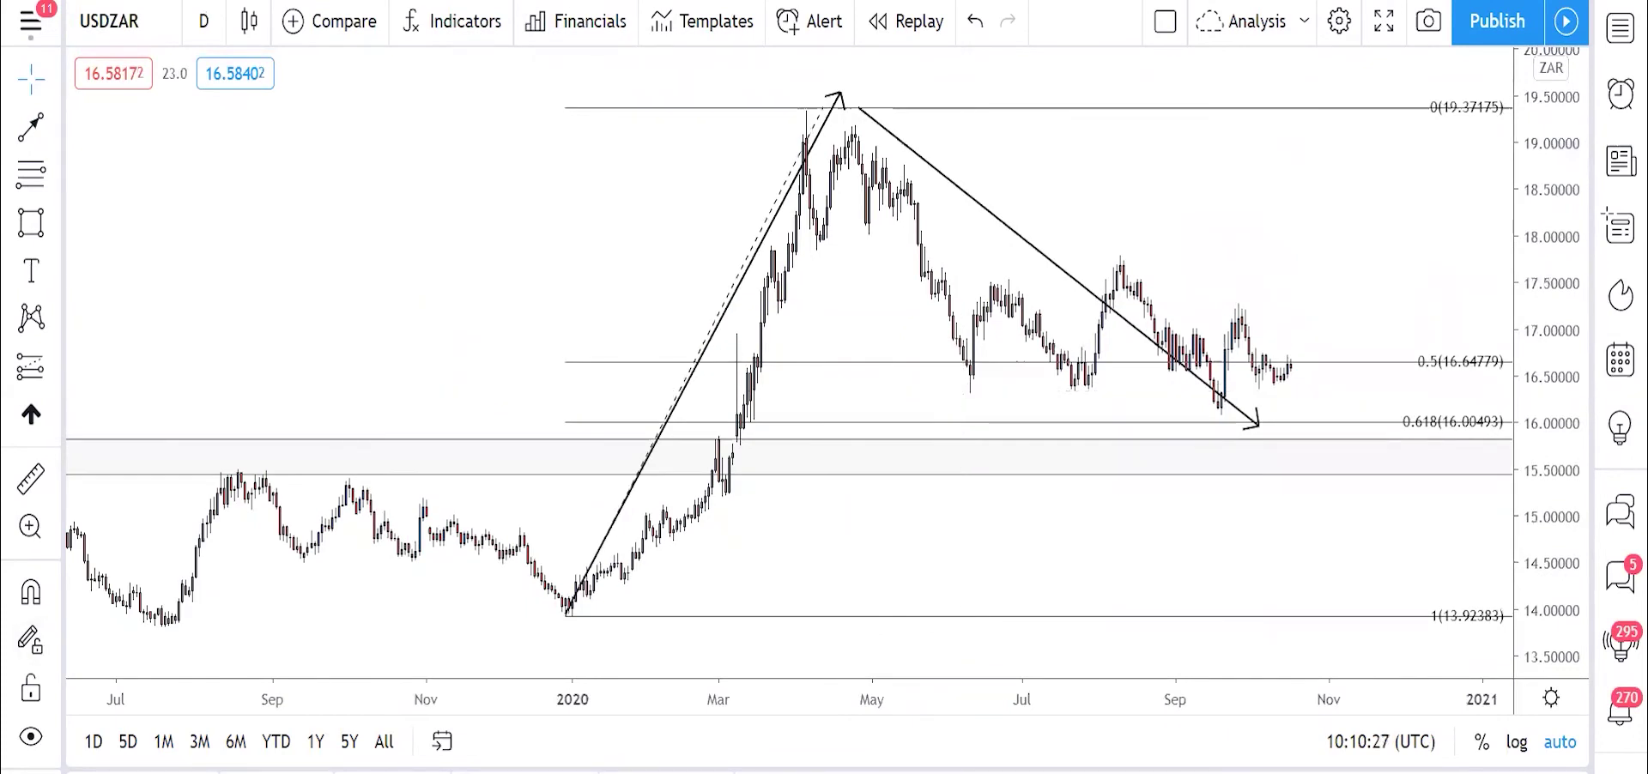
{"action": "key", "text": "ctrl+alt+h"}
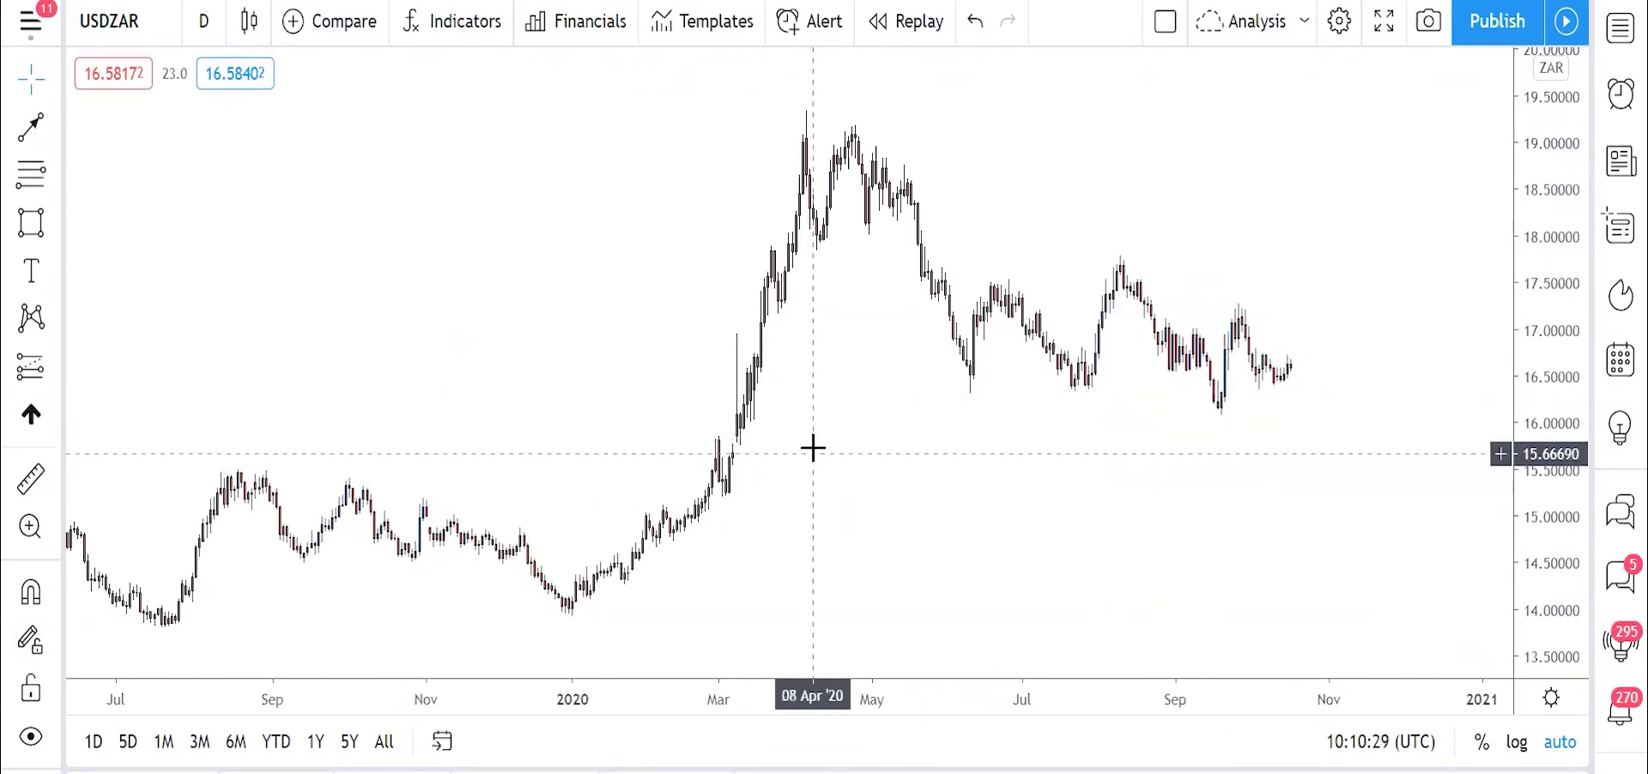
Step: Draw a rectangular support zone from about 15.28 on 15 August 2019 to about 15.61 on 4 January 2021
{"action": "key", "text": "alt+shift+r"}
{"action": "left_click", "coordinate": [230, 488]}
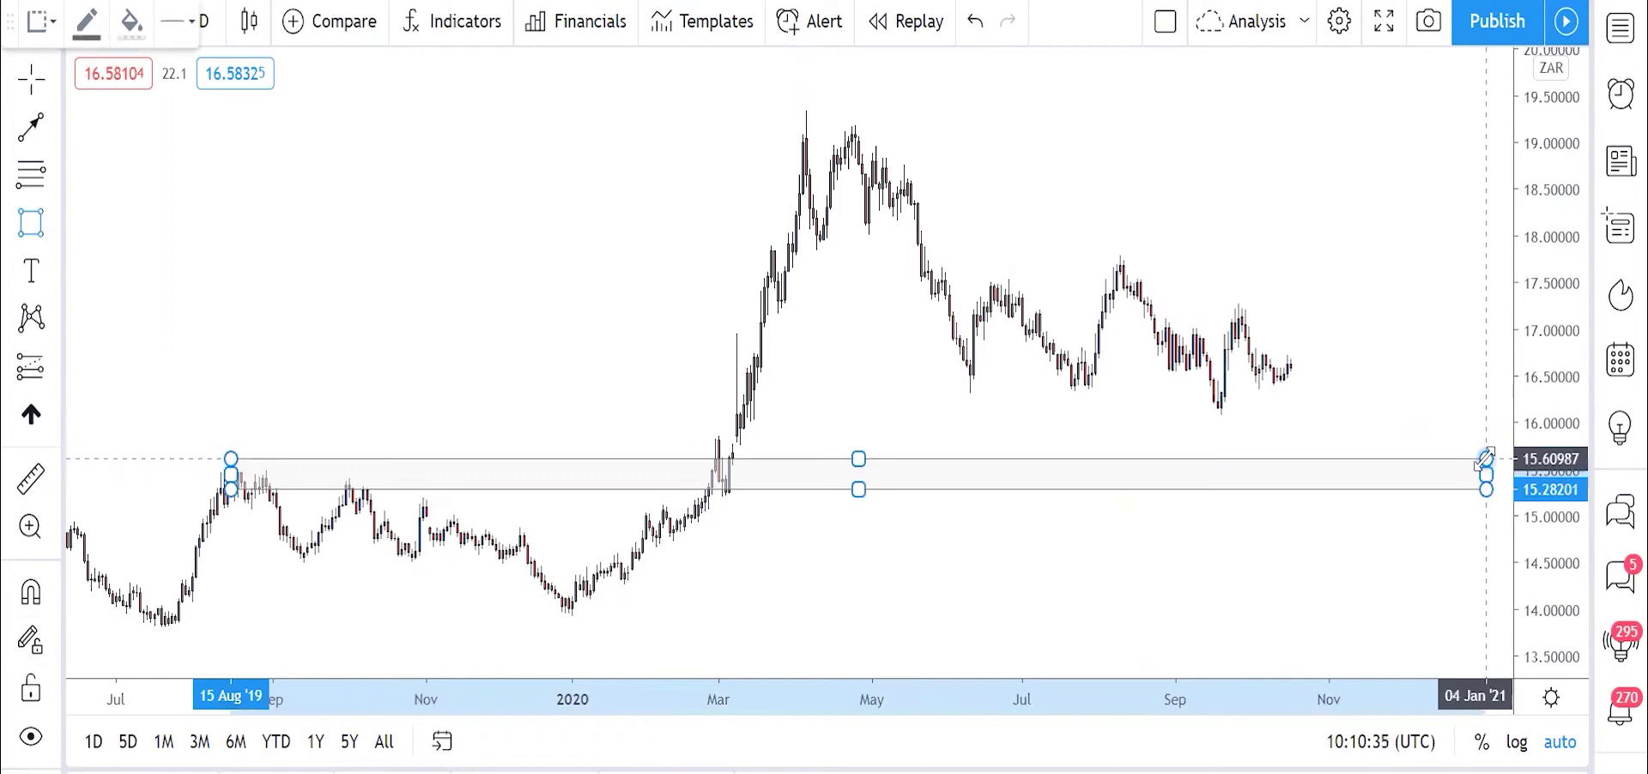
{"action": "left_click", "coordinate": [1485, 461]}
{"action": "left_click", "coordinate": [629, 265]}
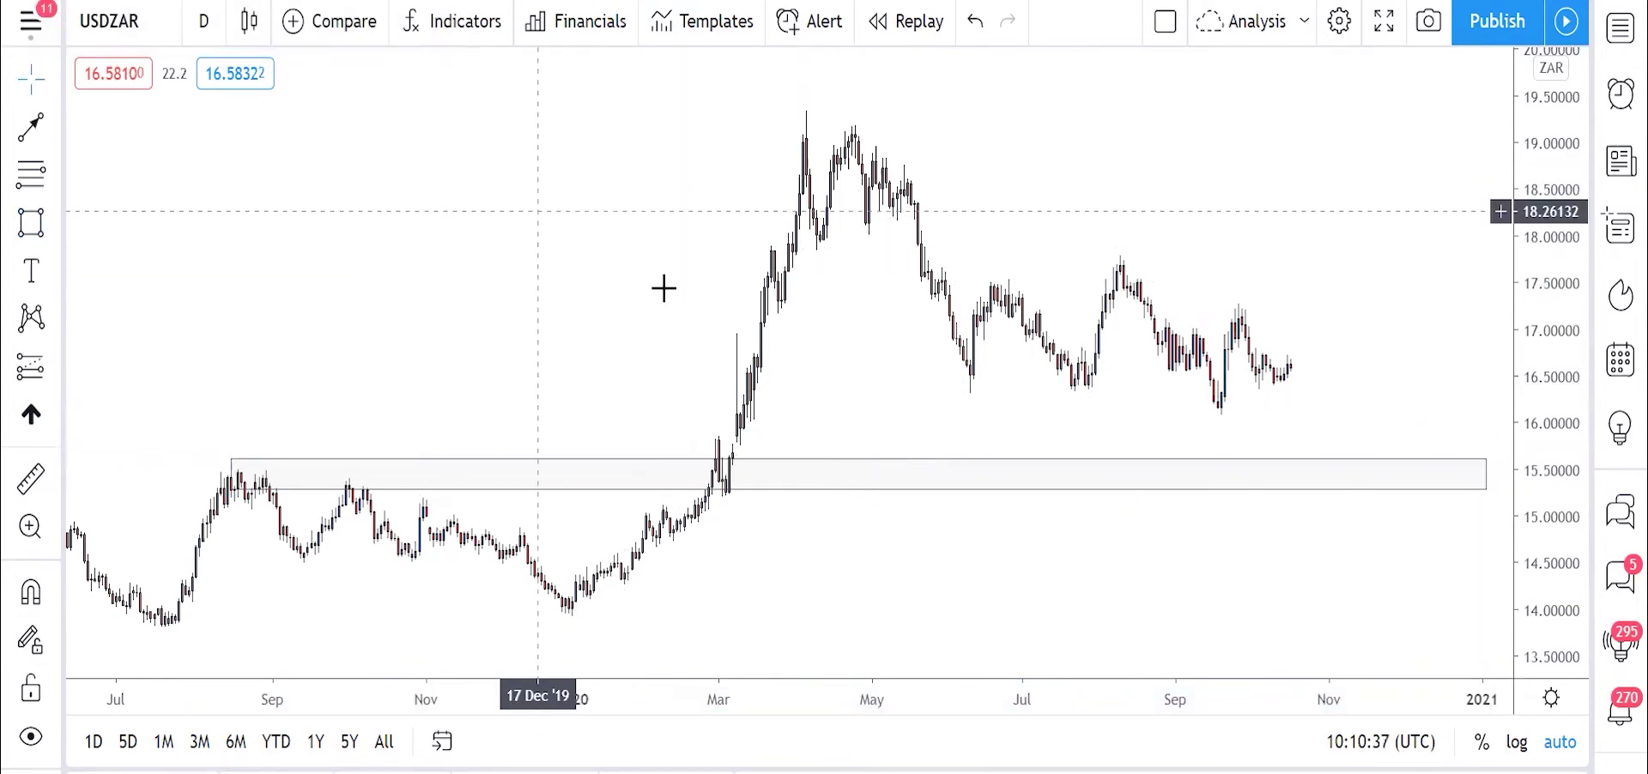
Step: Draw a dotted descending trend line along the highs from about 19.19 on 23 April 2020 to about 16.17 on 18 December 2020
{"action": "key", "text": "alt+t"}
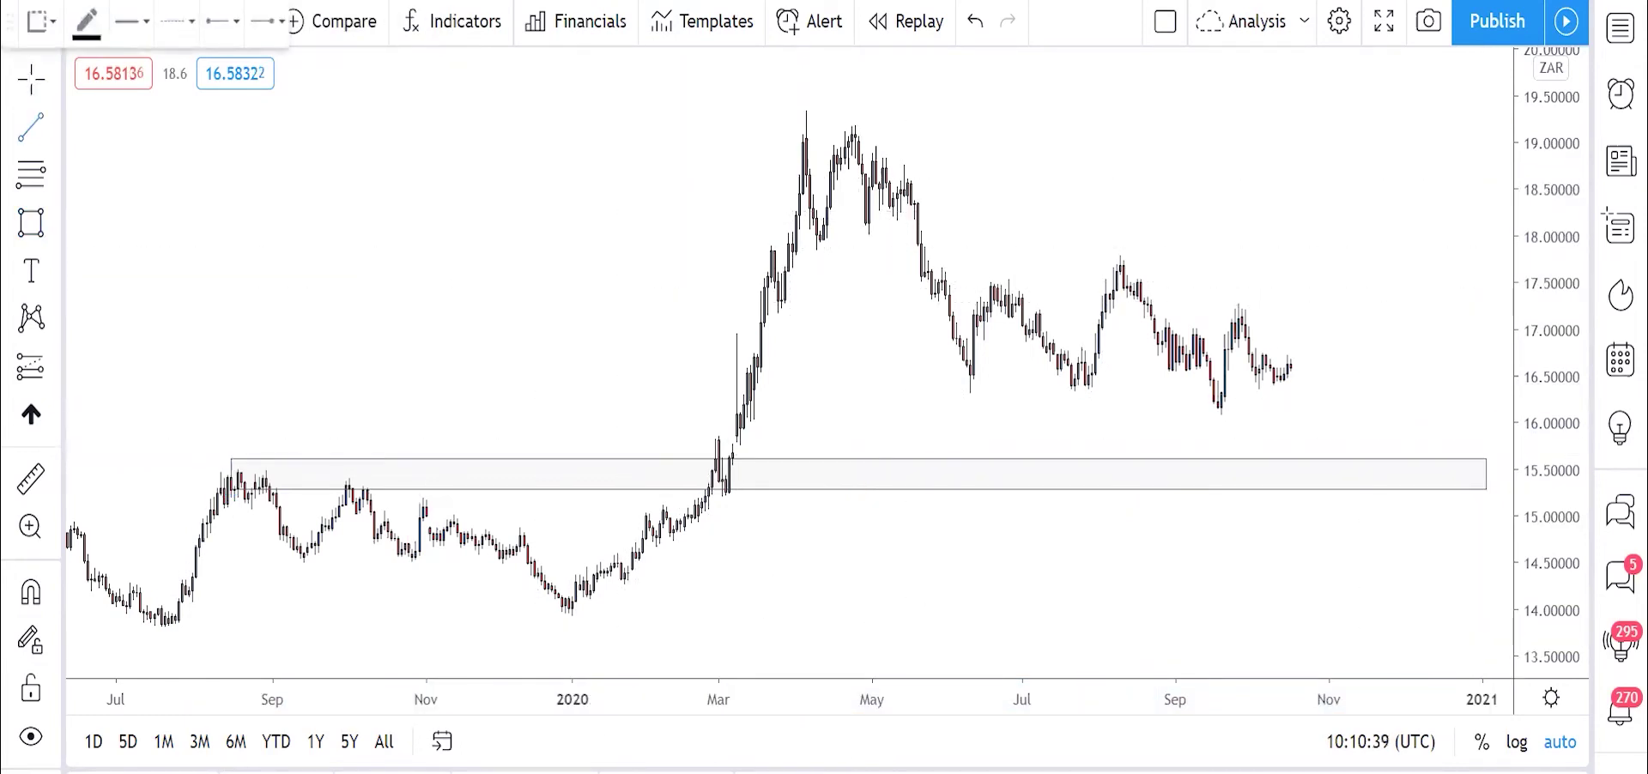
{"action": "left_click", "coordinate": [851, 125]}
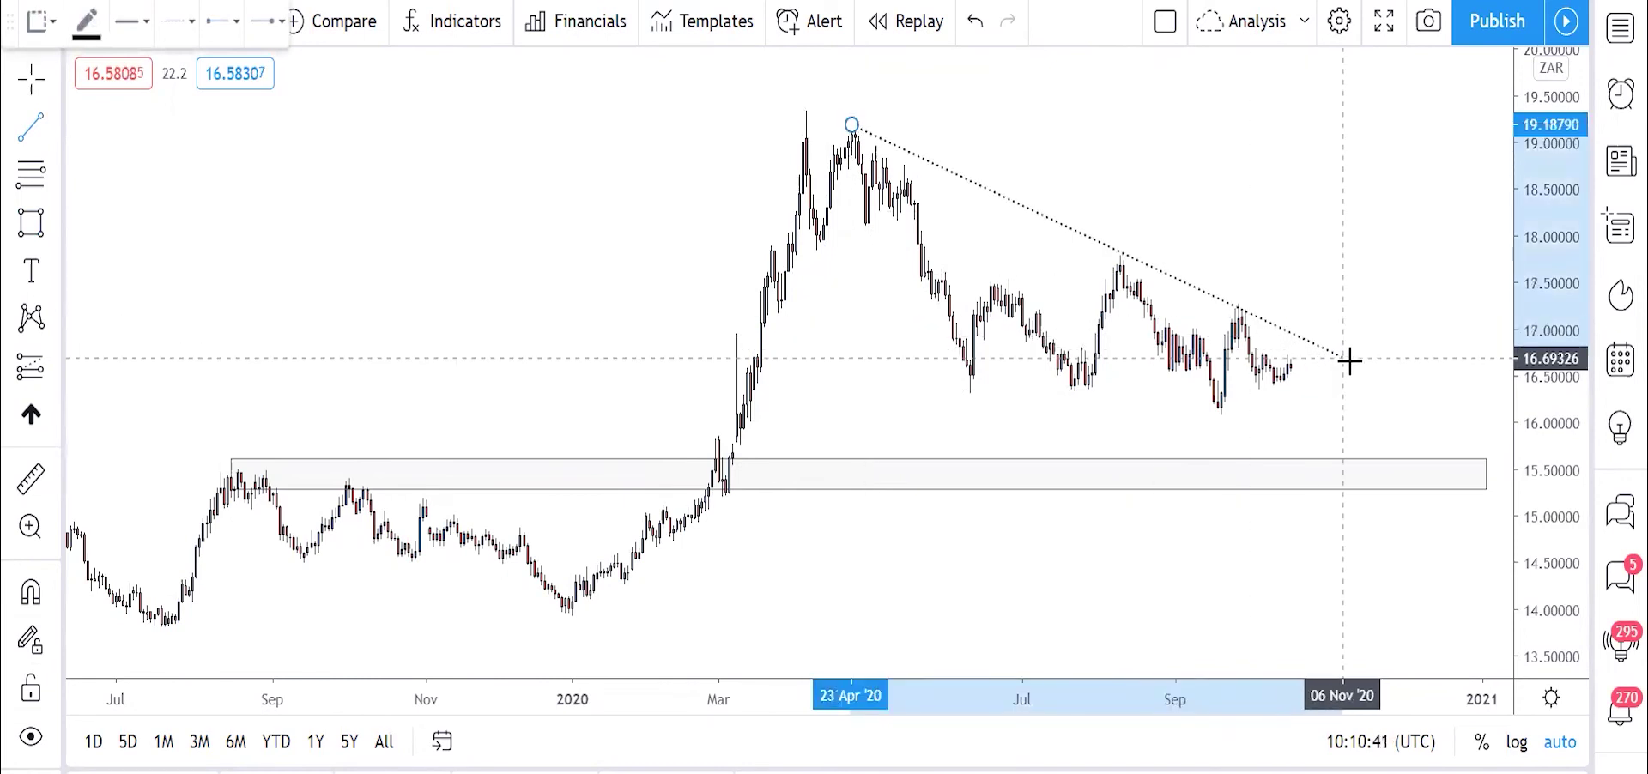
{"action": "left_click", "coordinate": [1449, 409]}
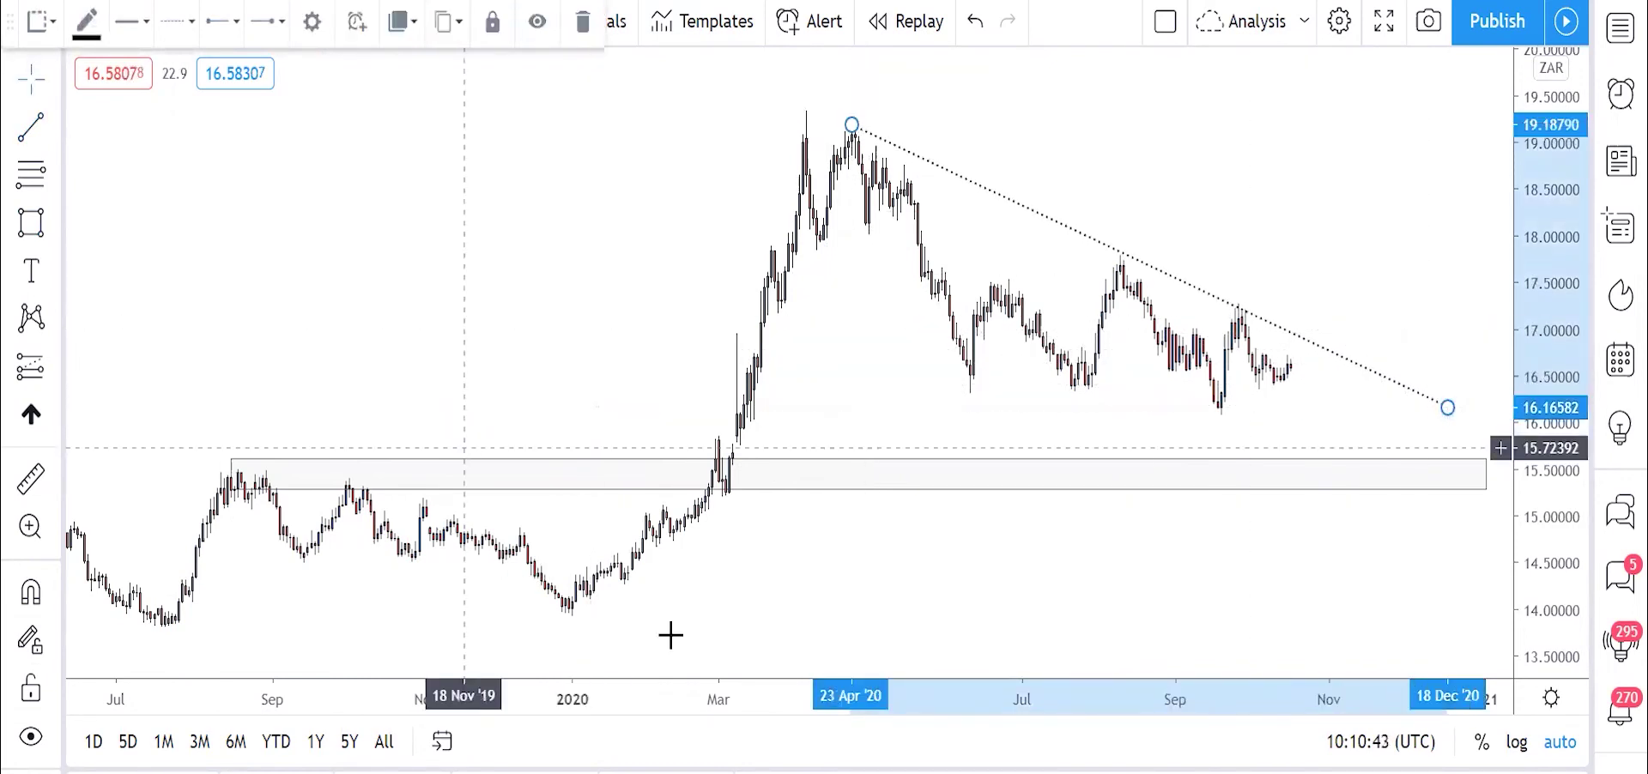
Step: Draw a dotted trend line under the lows from about 16.55 on 18 March 2020 to about 15.78 on 29 December 2020
{"action": "key", "text": "alt+t"}
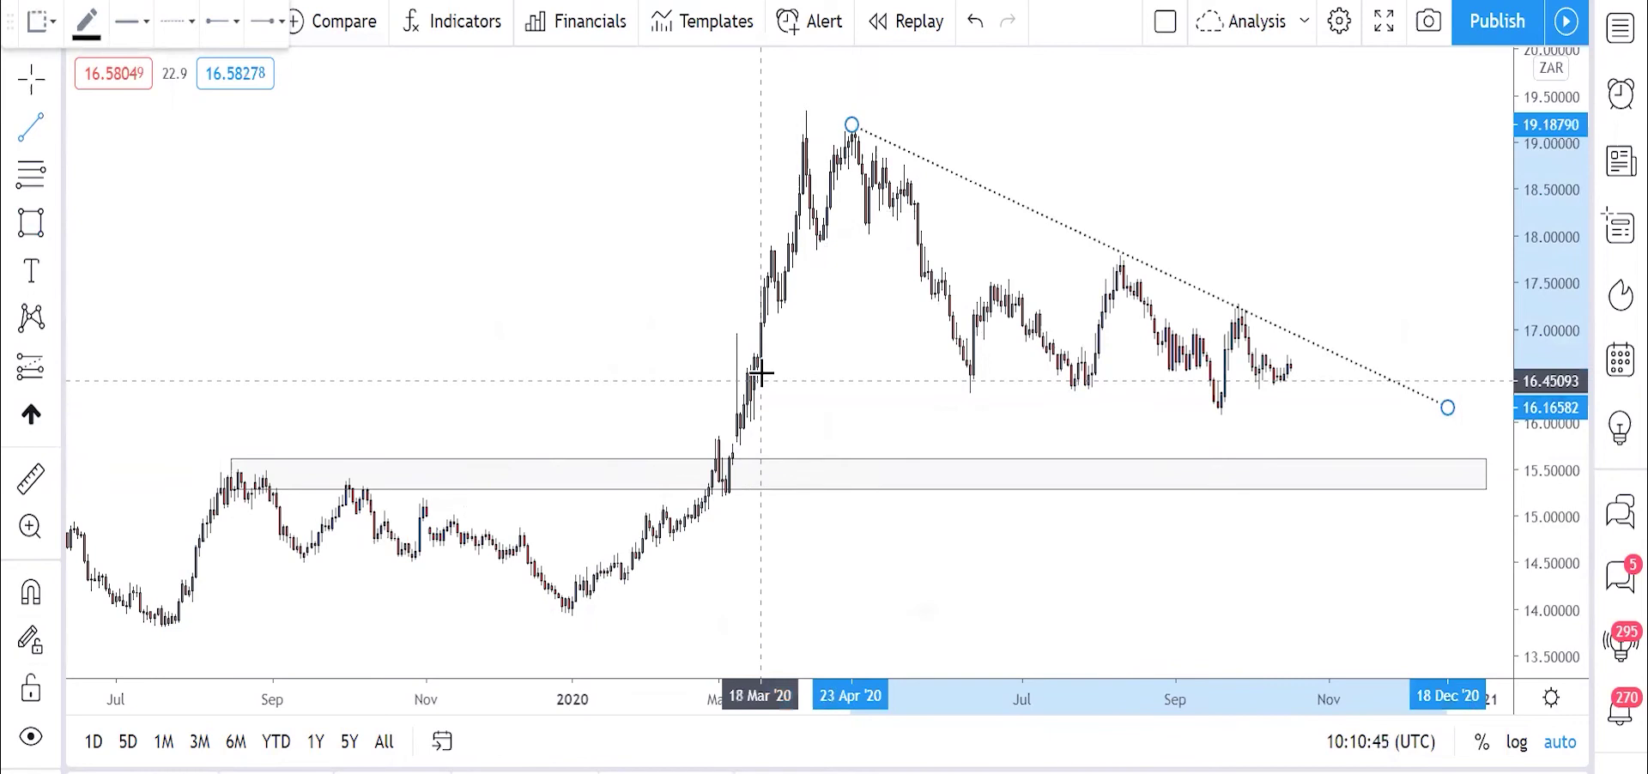
{"action": "left_click", "coordinate": [761, 371]}
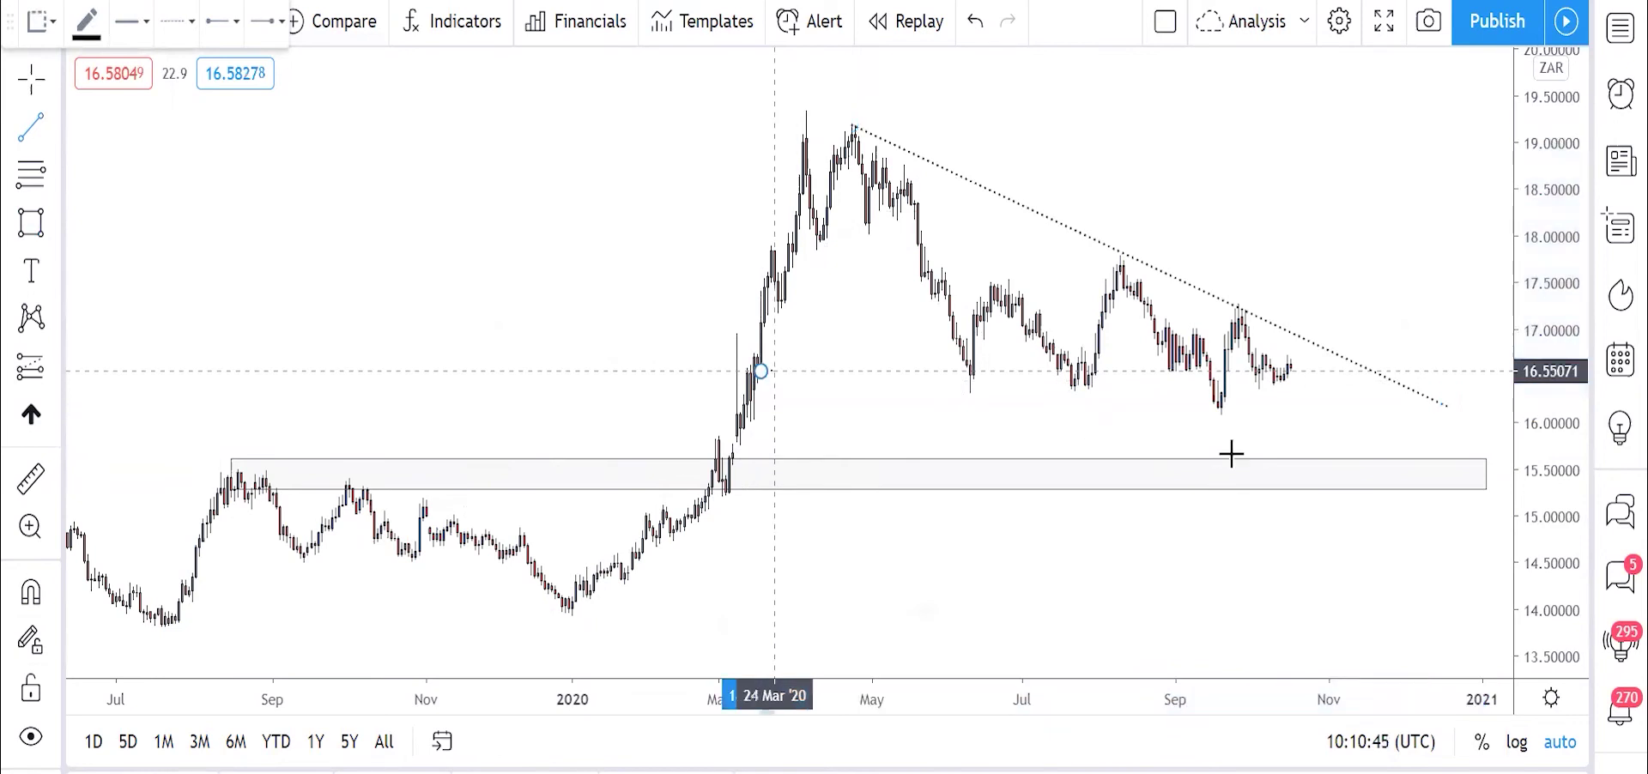
{"action": "left_click", "coordinate": [1471, 443]}
Step: Extend the upper dotted trend line's end down to about 15.9 in early January 2021
{"action": "left_click_drag", "start_coordinate": [1448, 406], "coordinate": [1496, 432]}
{"action": "left_click", "coordinate": [1498, 434]}
{"action": "left_click", "coordinate": [1270, 213]}
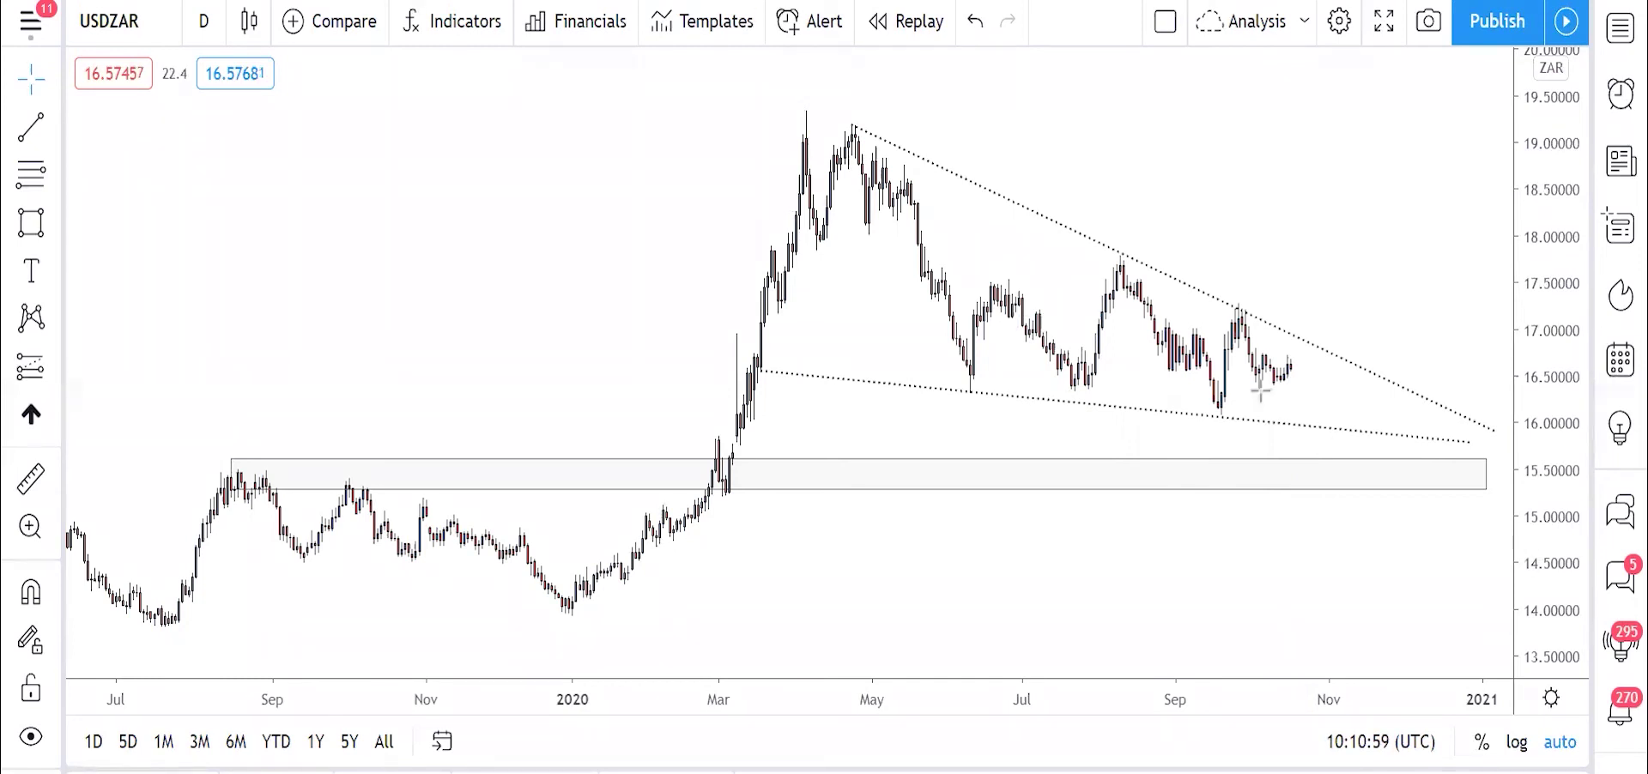
Step: Sketch temporary arrows zigzagging between the two dotted trend lines from mid-October 2020, ending with a rise to about 19.6
{"action": "mouse_move", "coordinate": [1293, 371]}
{"action": "left_mouse_down"}
{"action": "mouse_move", "coordinate": [1311, 349]}
{"action": "mouse_move", "coordinate": [1350, 428]}
{"action": "left_mouse_up"}
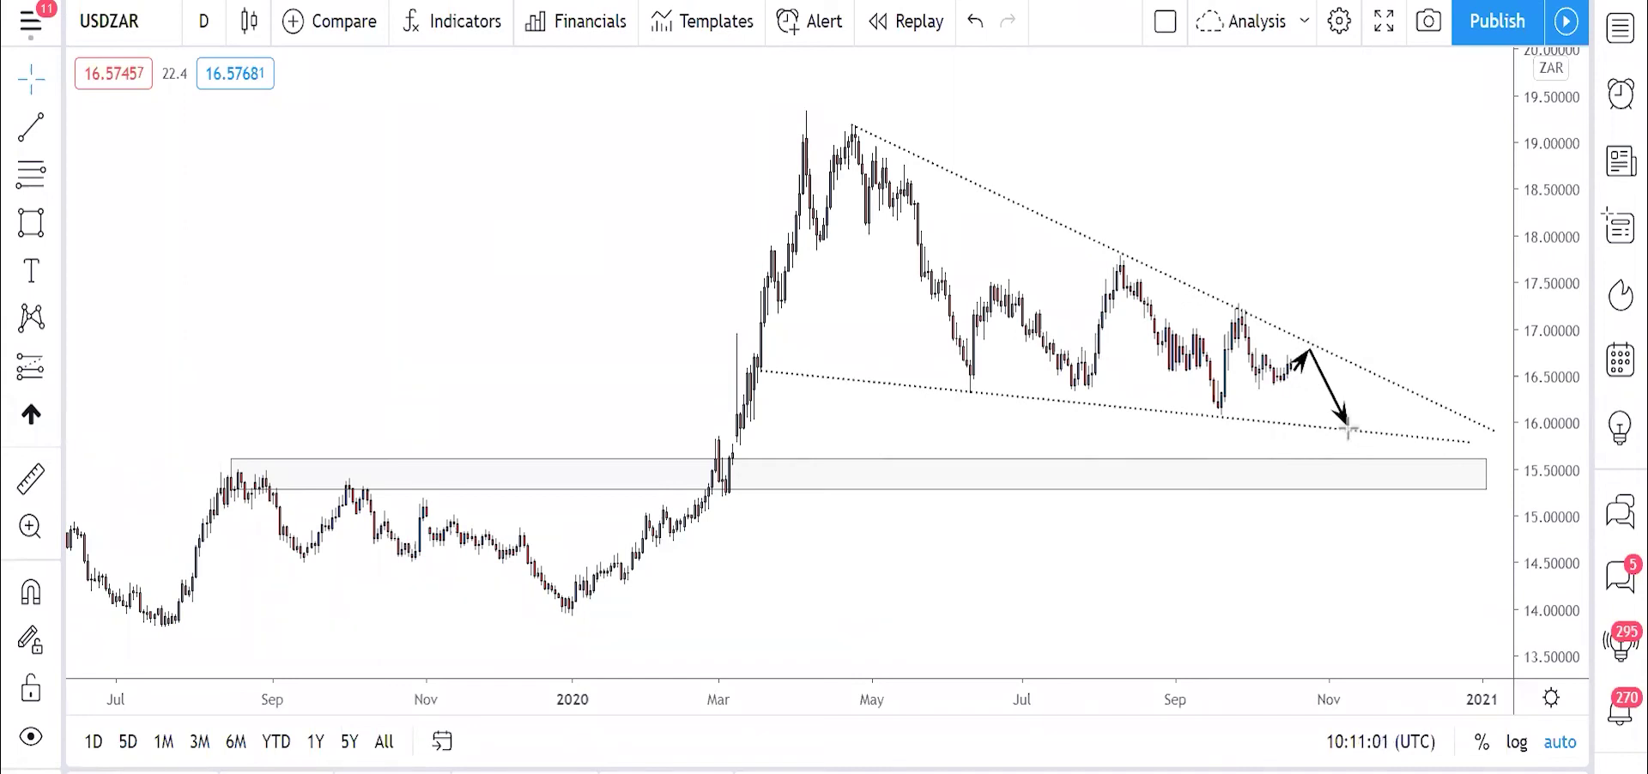
{"action": "left_click", "coordinate": [1421, 436]}
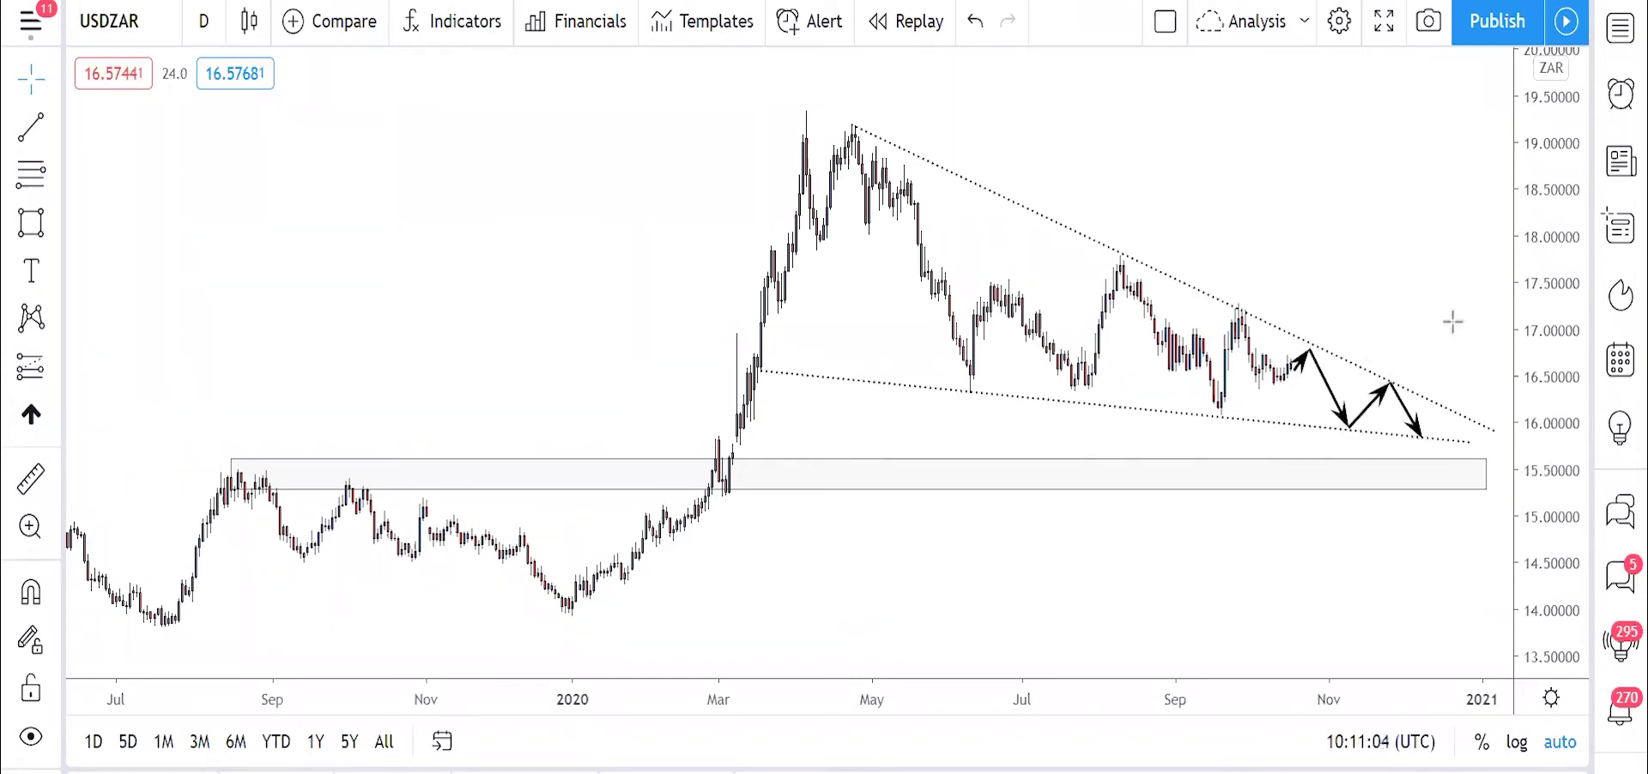
{"action": "double_click", "coordinate": [1502, 79]}
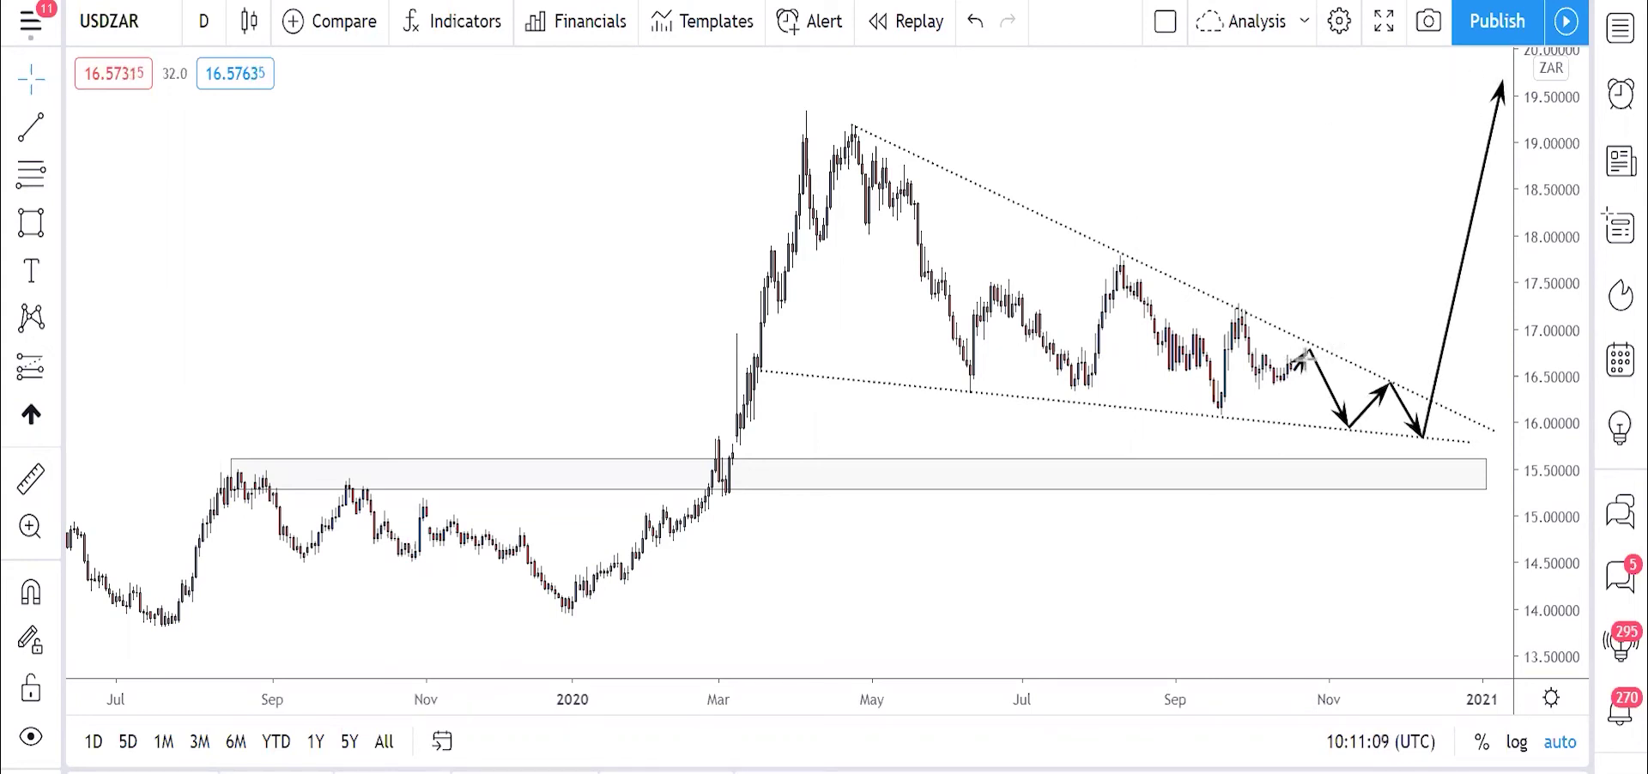
Step: Sketch an alternative arrow path breaking above the upper trend line, retesting it and rising to about 19, and erase all the temporary arrows
{"action": "left_click", "coordinate": [1309, 350]}
{"action": "double_click", "coordinate": [1354, 362]}
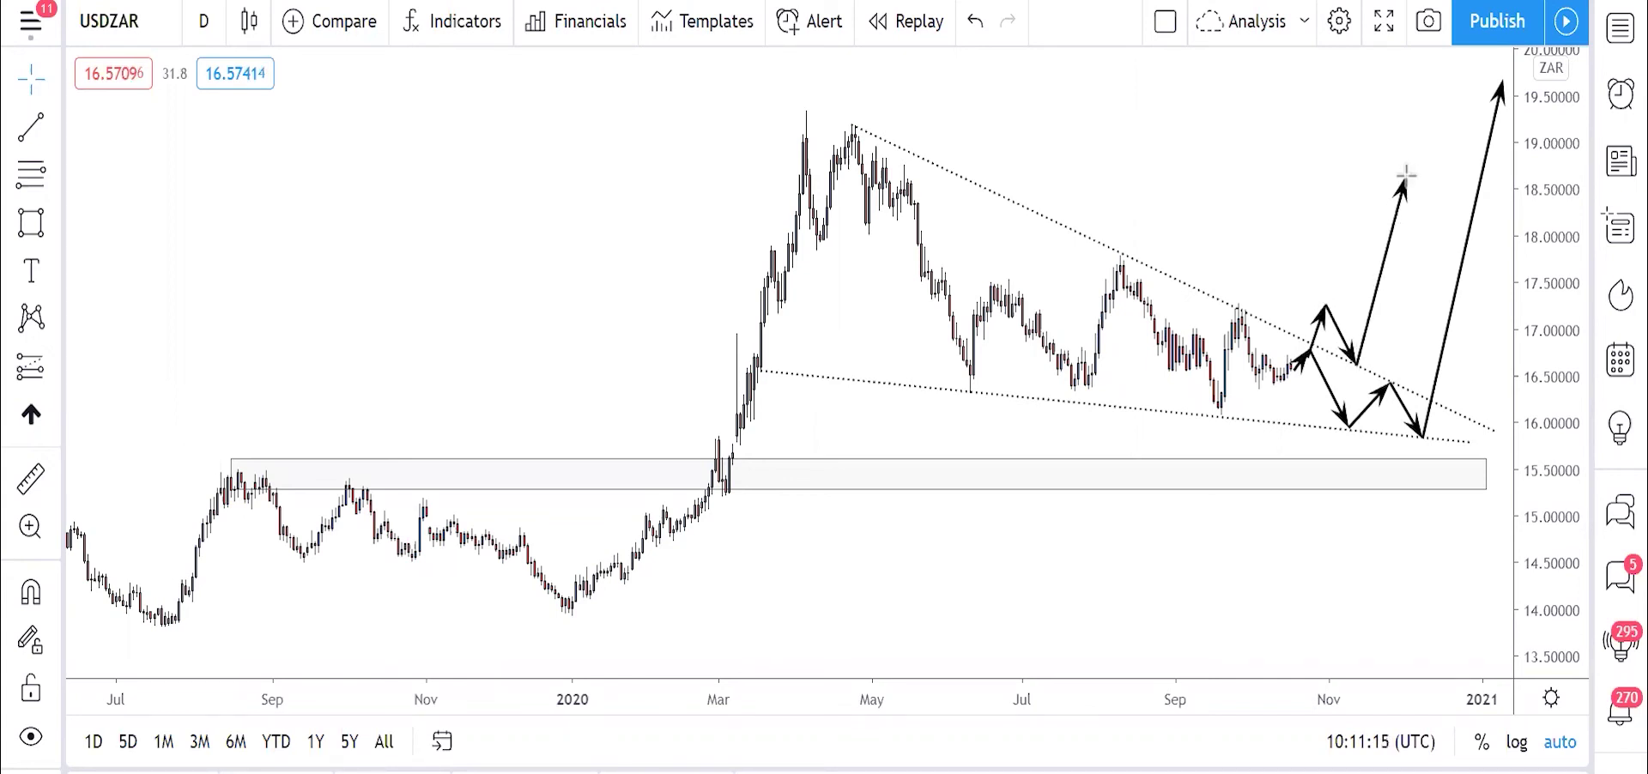
{"action": "double_click", "coordinate": [1412, 143]}
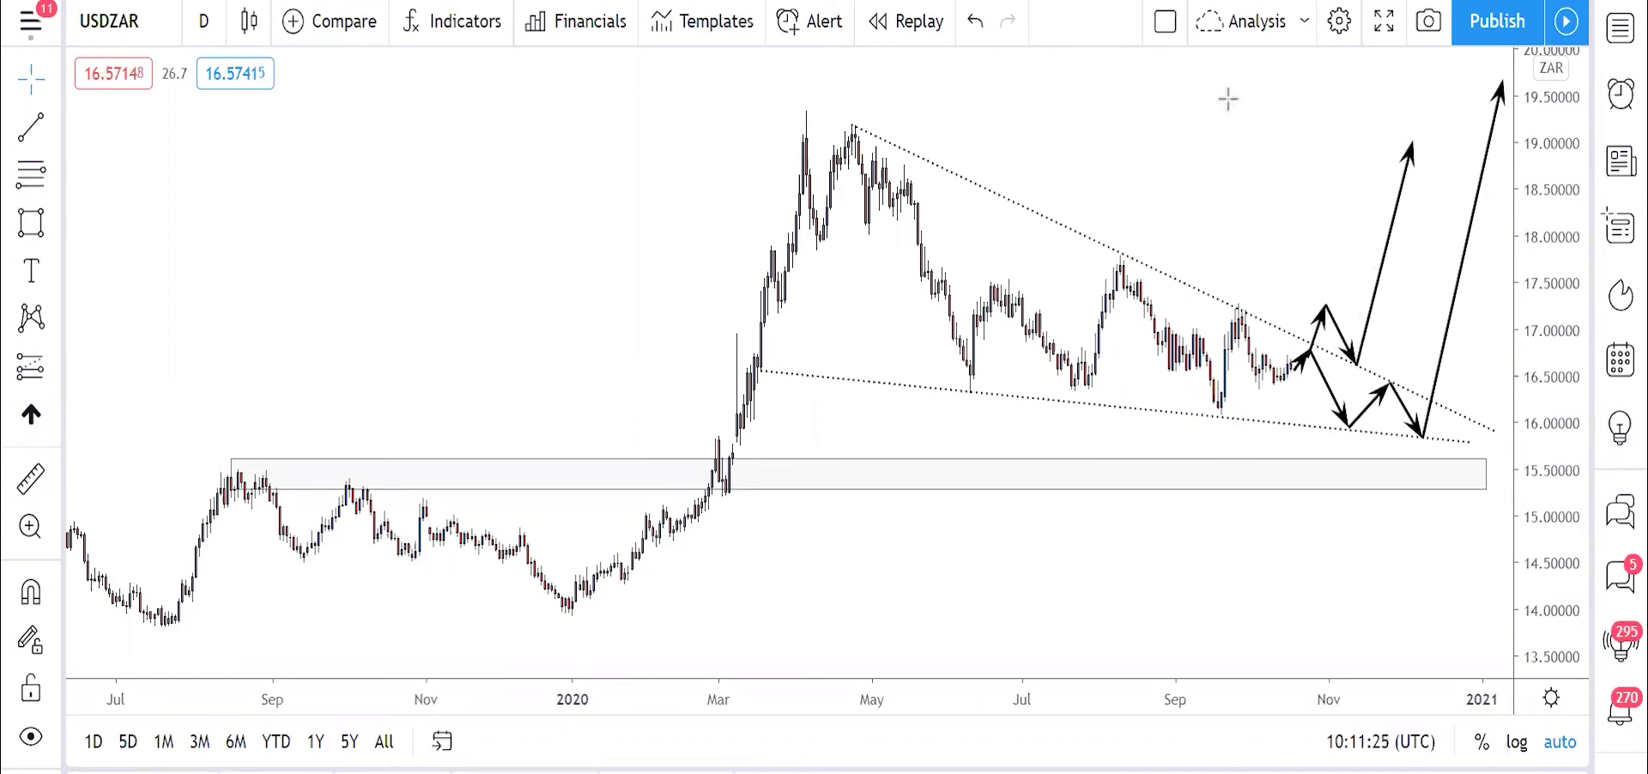
{"action": "key", "text": "Escape"}
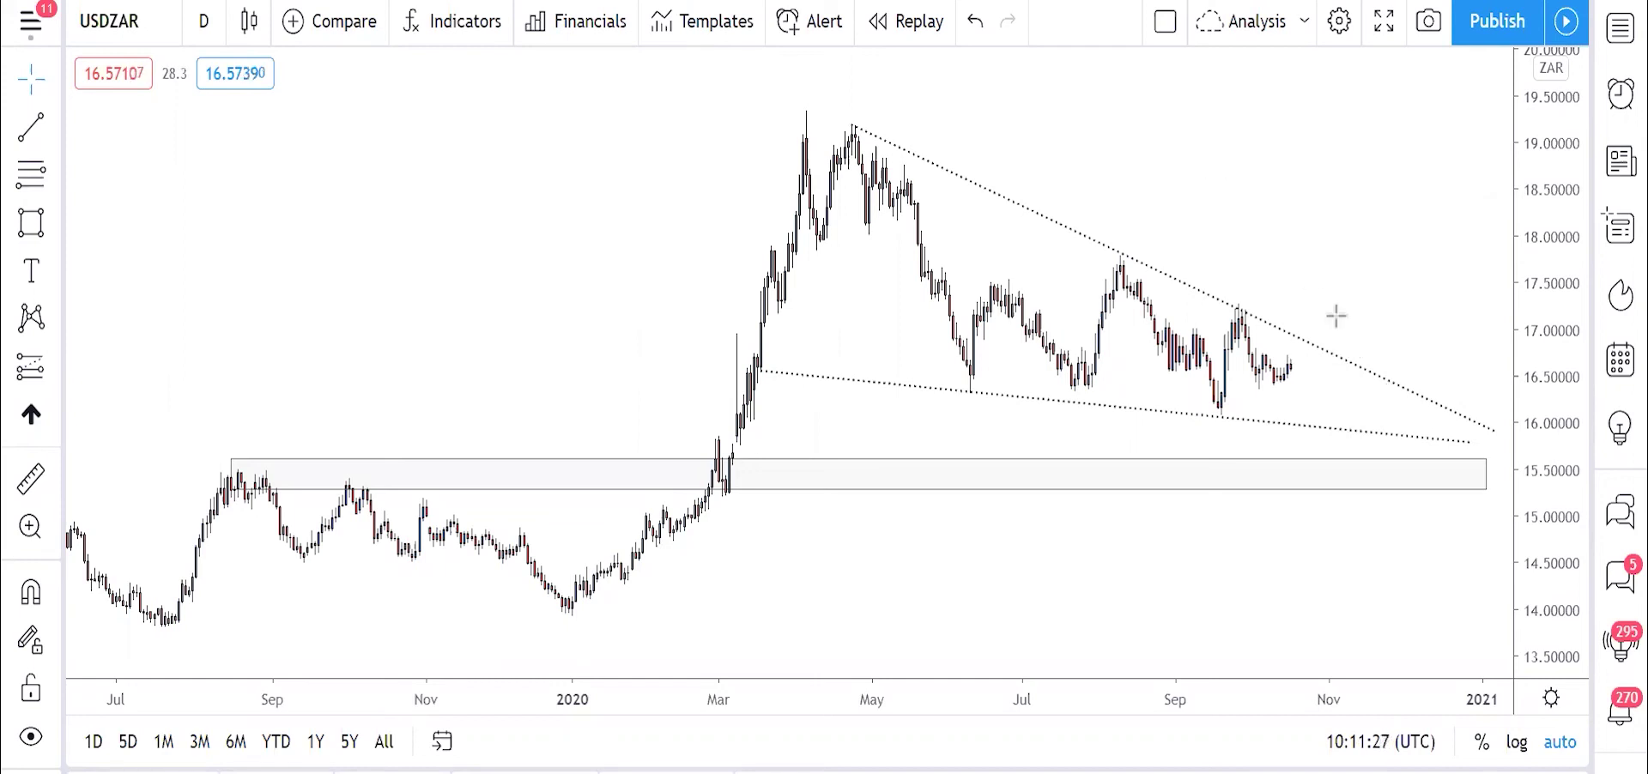
Step: Sketch a breakout path of arrows up to about 17.3, back to the upper trend line near 16.7, and up to about 19.1
{"action": "mouse_move", "coordinate": [1291, 360]}
{"action": "left_mouse_down"}
{"action": "mouse_move", "coordinate": [1306, 299]}
{"action": "mouse_move", "coordinate": [1339, 353]}
{"action": "mouse_move", "coordinate": [1401, 189]}
{"action": "left_mouse_up"}
{"action": "left_click_drag", "start_coordinate": [1411, 138], "coordinate": [871, 140]}
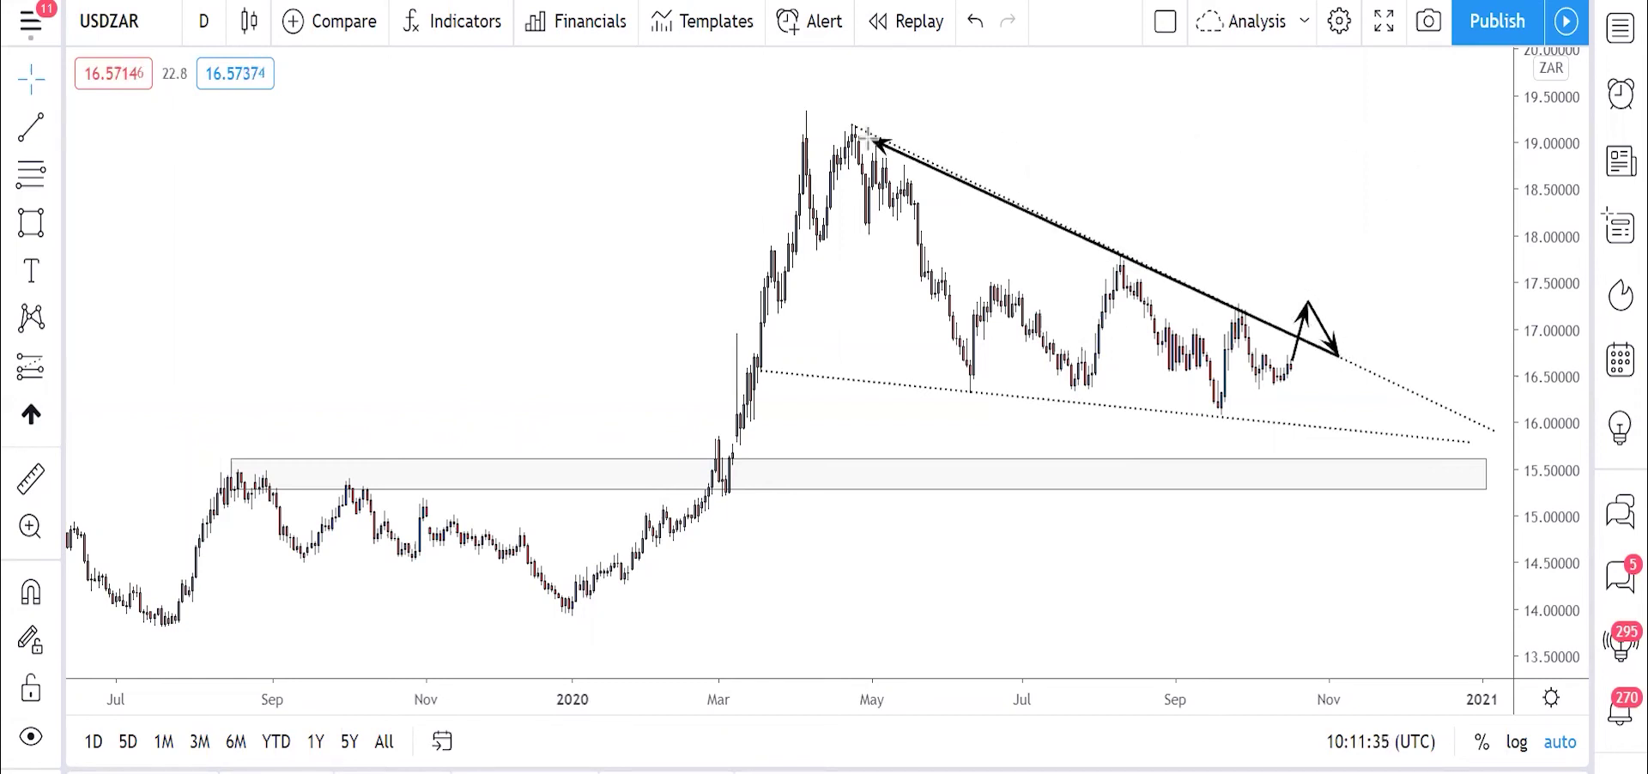
{"action": "left_click_drag", "start_coordinate": [1372, 175], "coordinate": [1444, 134]}
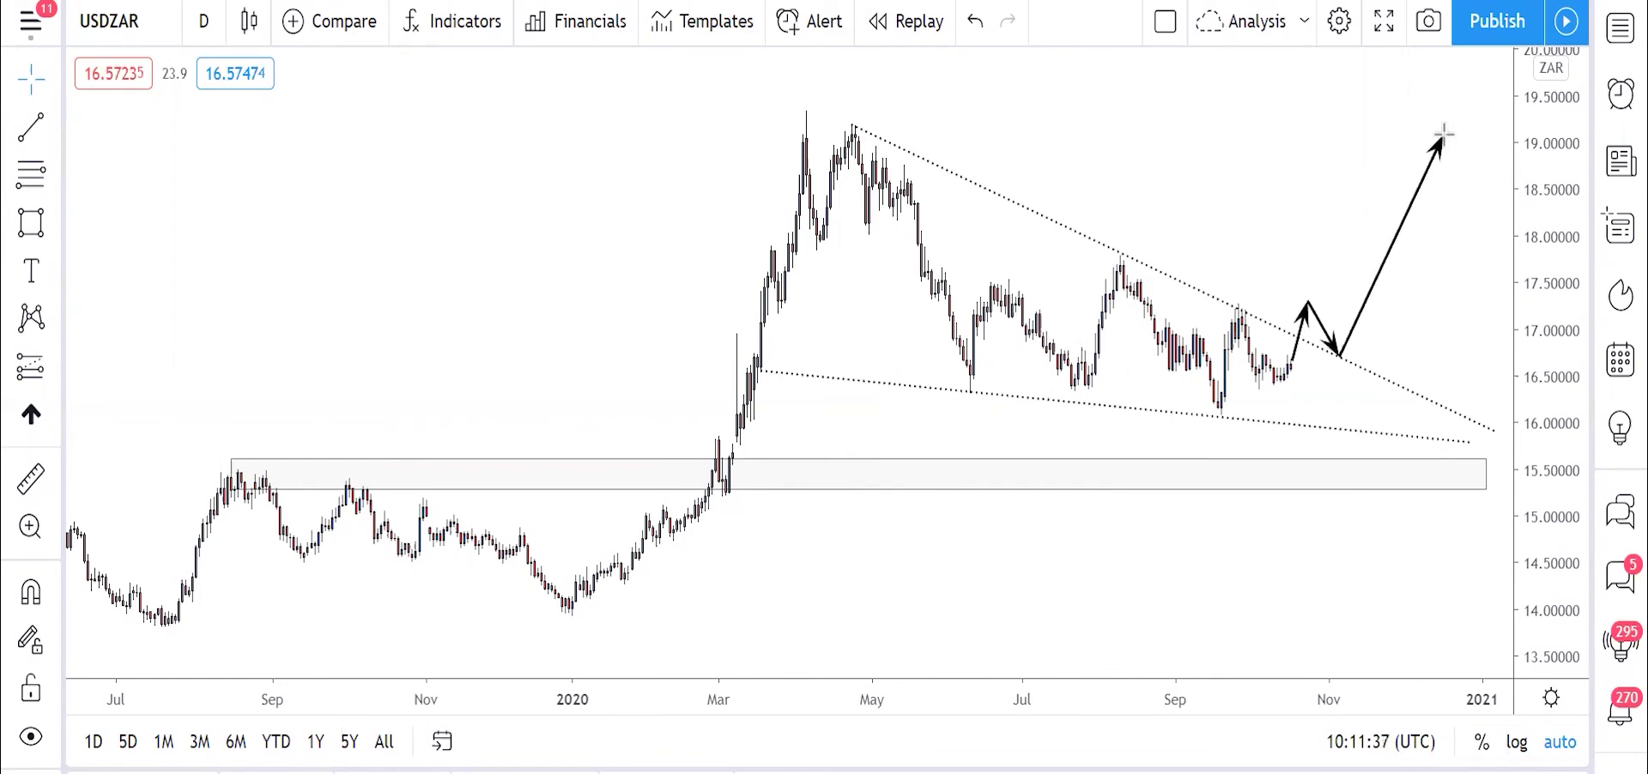
Step: Extend the final breakout arrow to about 20.0 and mark the April 2020 peak with horizontal arrows near 19.2 and 18.9
{"action": "left_click_drag", "start_coordinate": [1456, 56], "coordinate": [1461, 39]}
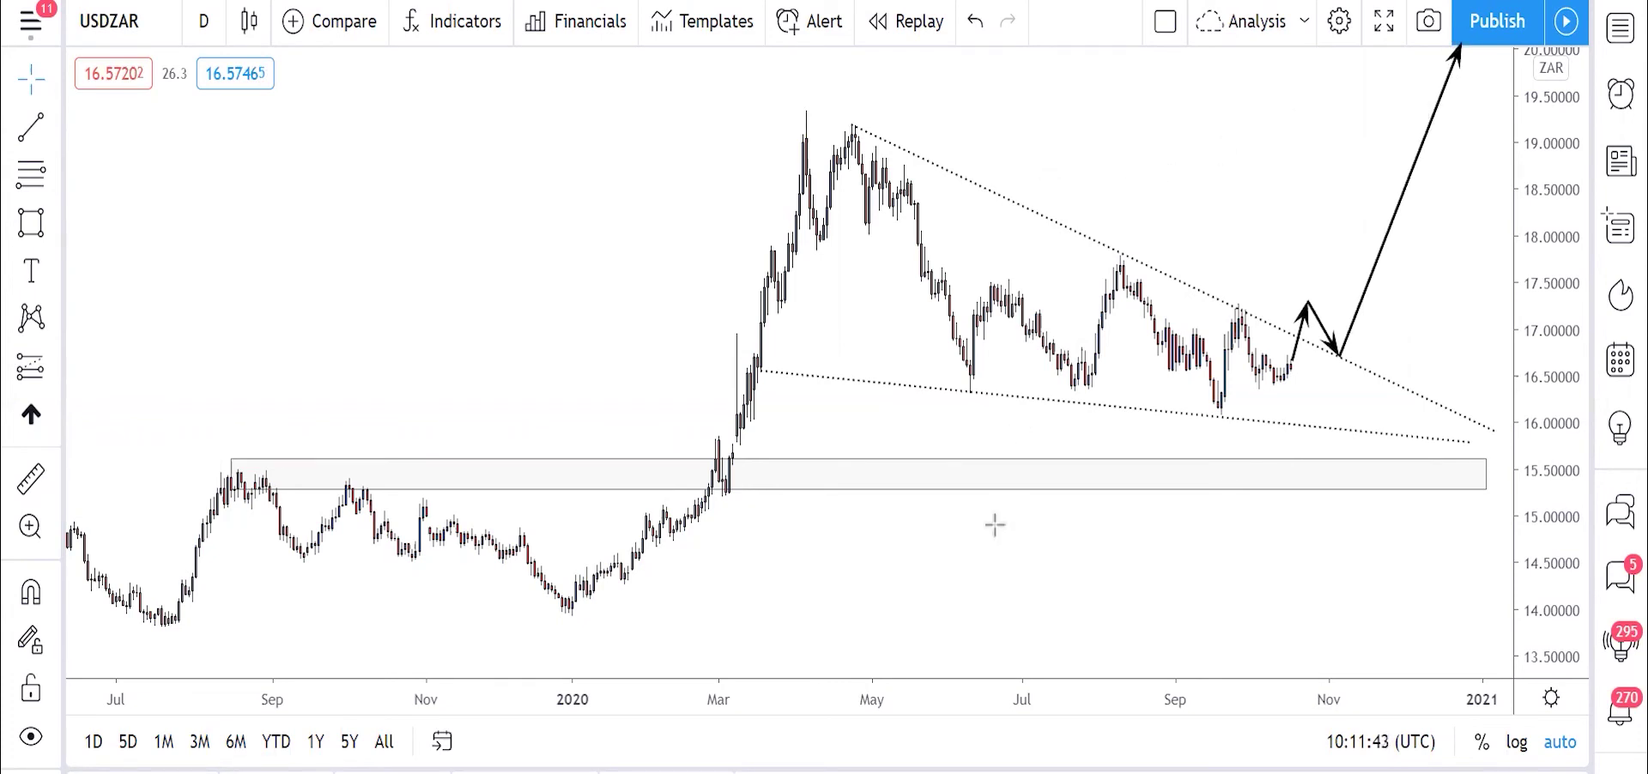
{"action": "left_click_drag", "start_coordinate": [800, 128], "coordinate": [892, 125]}
{"action": "left_click_drag", "start_coordinate": [802, 152], "coordinate": [884, 149]}
Step: Sketch an example rally, pullback and higher rise in the chart's empty upper-left area, marking the prior high and new high with horizontal arrows
{"action": "mouse_move", "coordinate": [490, 385]}
{"action": "left_mouse_down"}
{"action": "mouse_move", "coordinate": [578, 229]}
{"action": "mouse_move", "coordinate": [614, 292]}
{"action": "mouse_move", "coordinate": [579, 294]}
{"action": "mouse_move", "coordinate": [594, 315]}
{"action": "mouse_move", "coordinate": [699, 174]}
{"action": "left_mouse_up"}
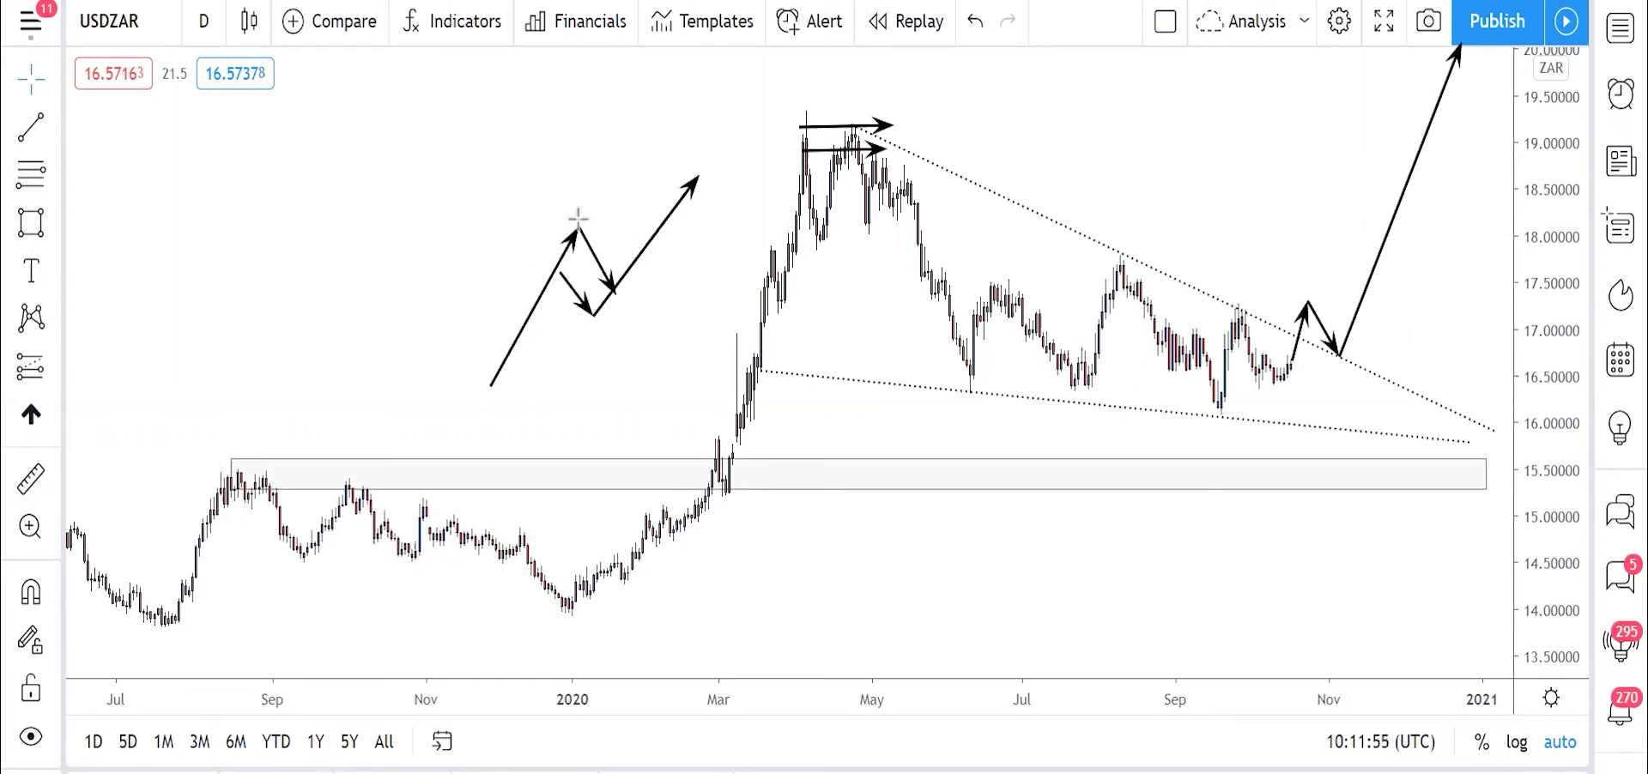
{"action": "left_click_drag", "start_coordinate": [579, 222], "coordinate": [732, 232]}
{"action": "left_click_drag", "start_coordinate": [594, 317], "coordinate": [726, 135]}
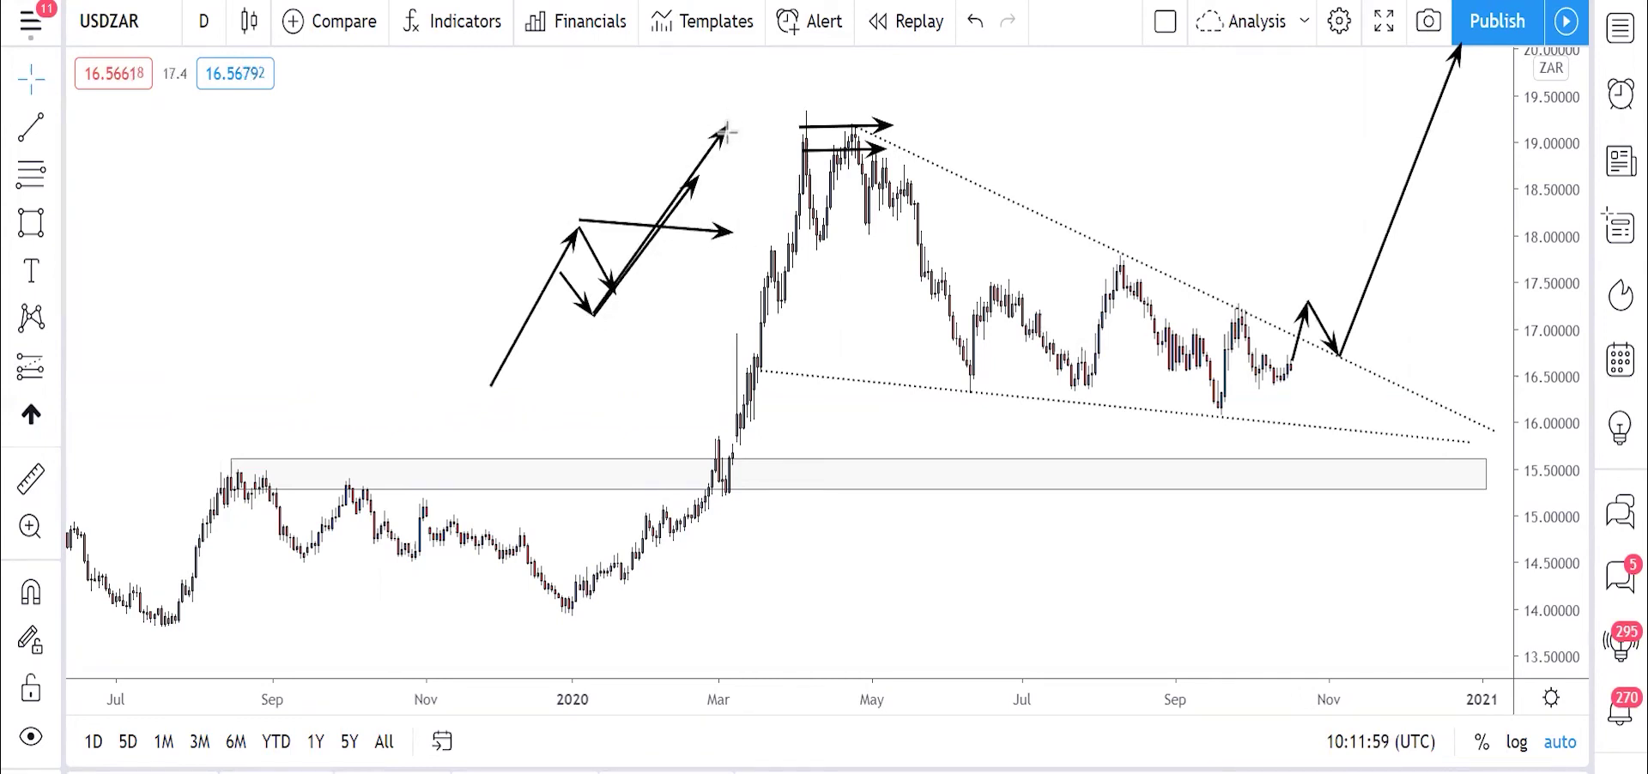
{"action": "left_click_drag", "start_coordinate": [643, 233], "coordinate": [701, 233]}
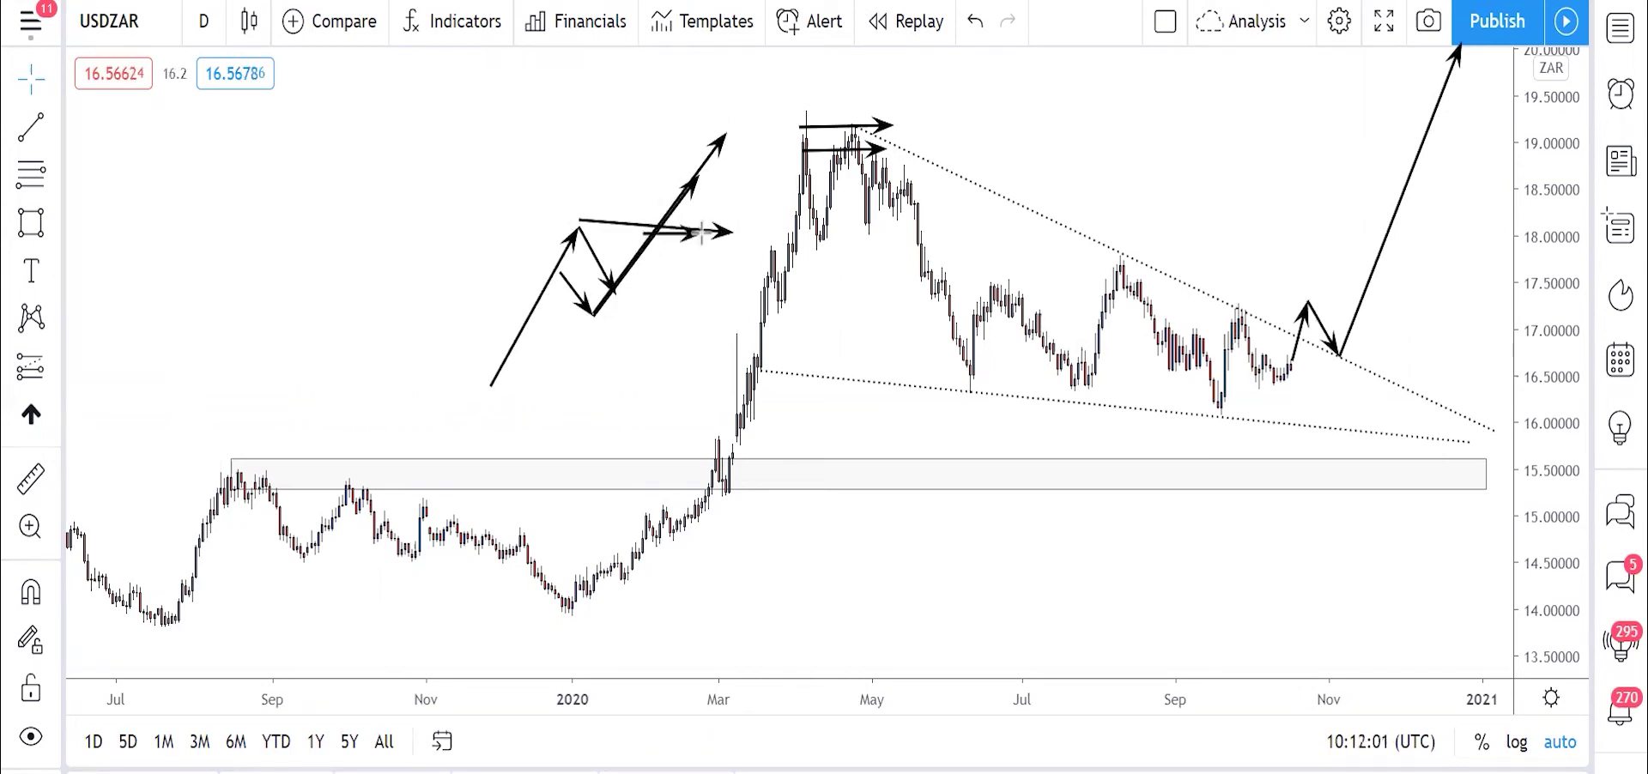
{"action": "left_click_drag", "start_coordinate": [706, 140], "coordinate": [758, 138]}
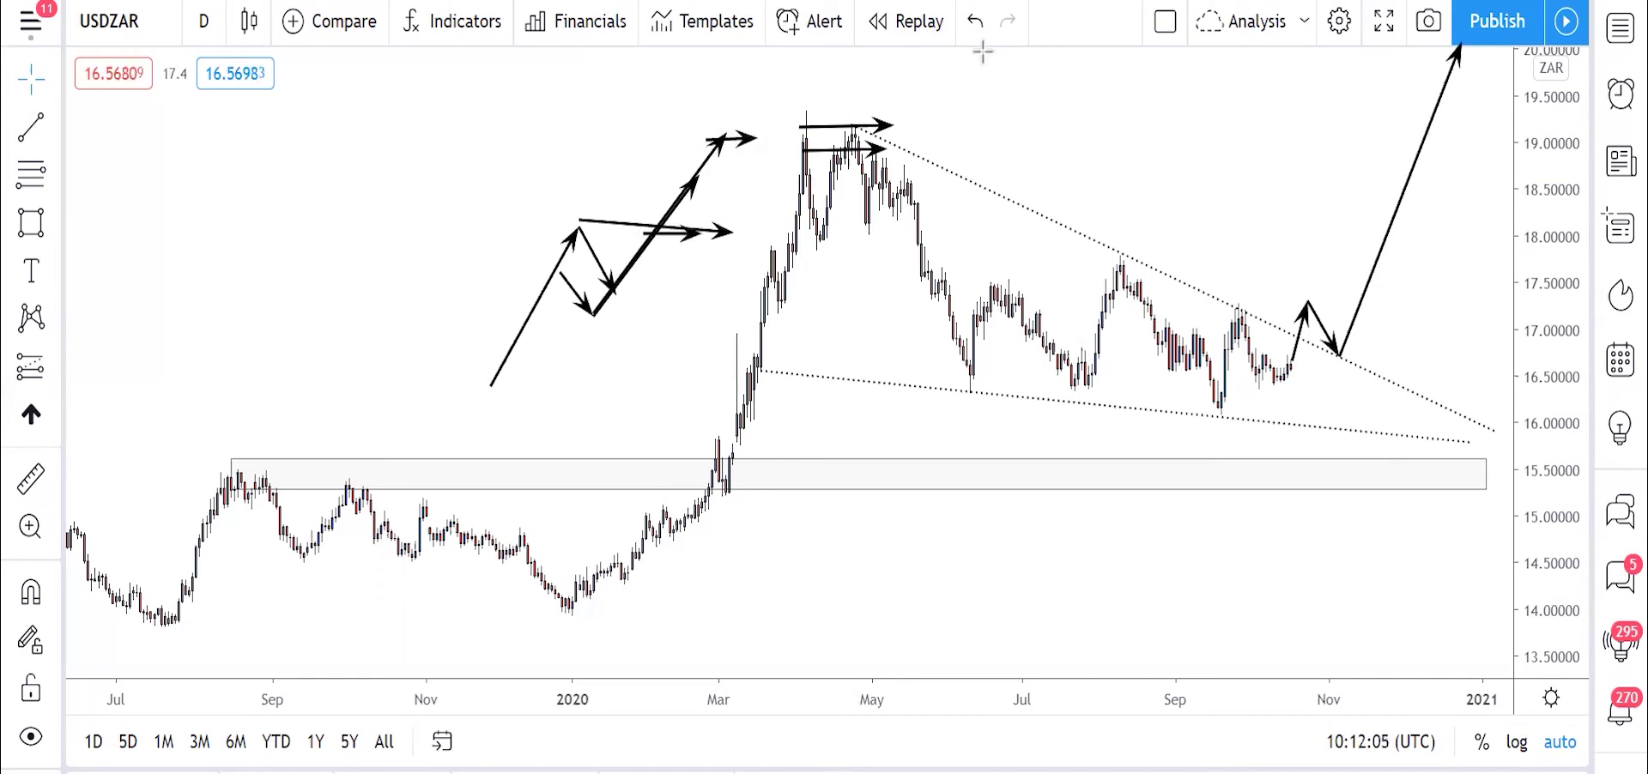
Step: Erase the sketched arrows and switch the chart to the 4-hour interval, showing price action from mid-July 2020 onward
{"action": "left_click", "coordinate": [222, 36]}
{"action": "left_click", "coordinate": [216, 535]}
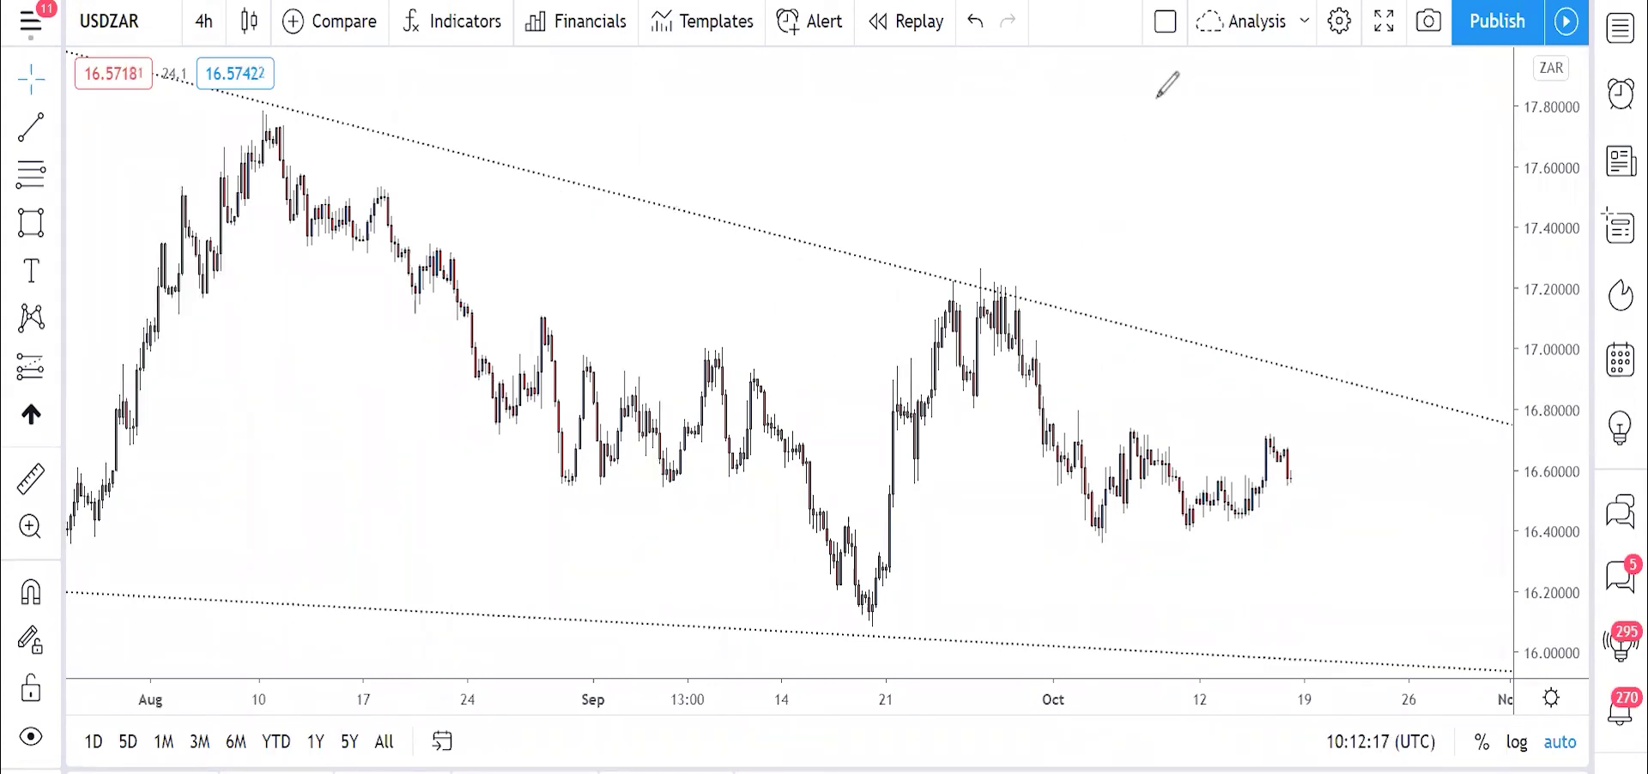
{"action": "scroll", "coordinate": [1062, 329], "scroll_direction": "down", "scroll_amount": 4}
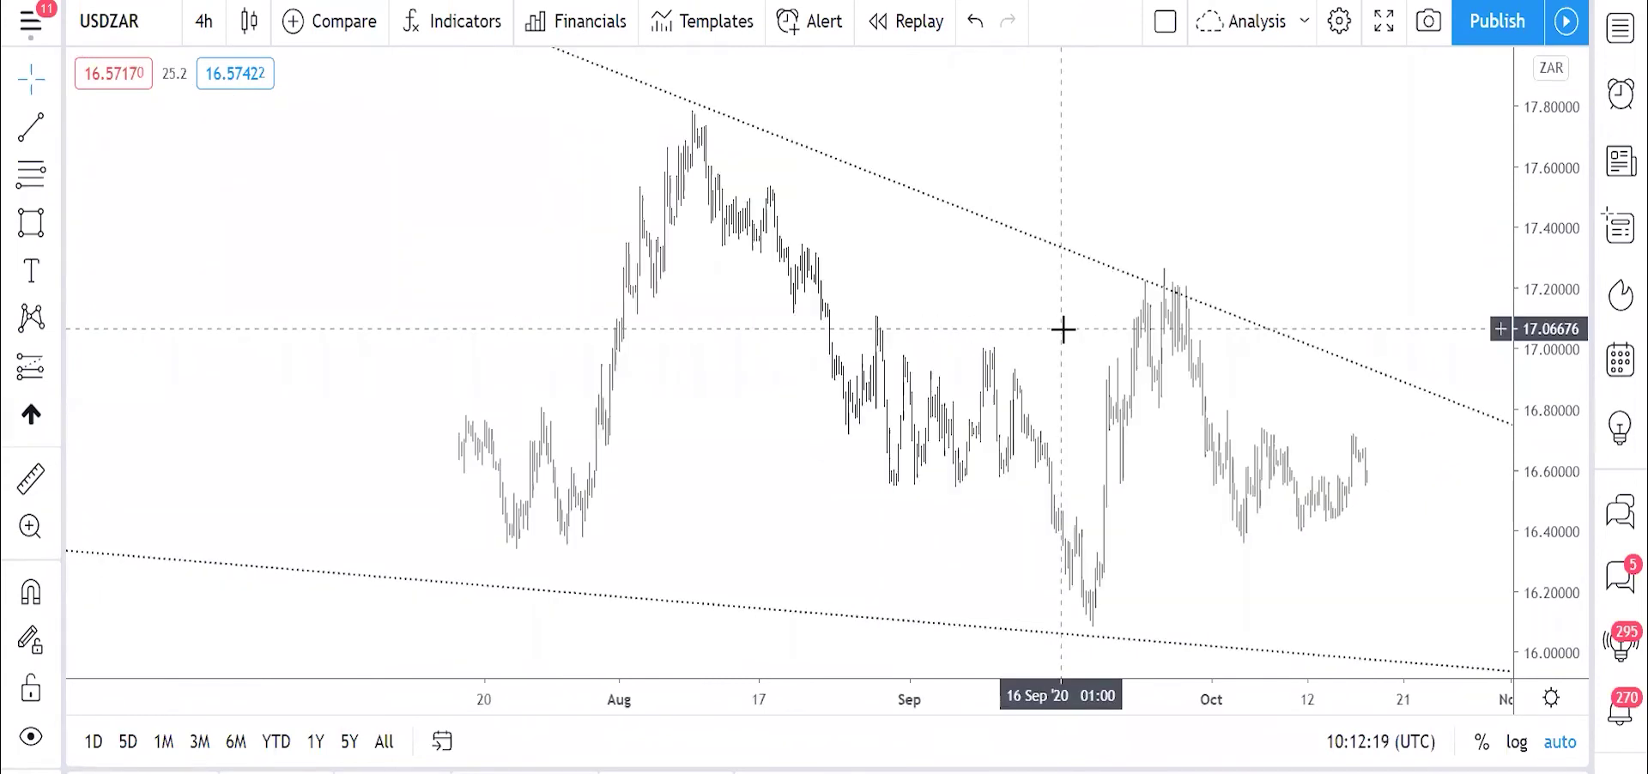
{"action": "scroll", "coordinate": [1063, 329], "scroll_direction": "up", "scroll_amount": 3}
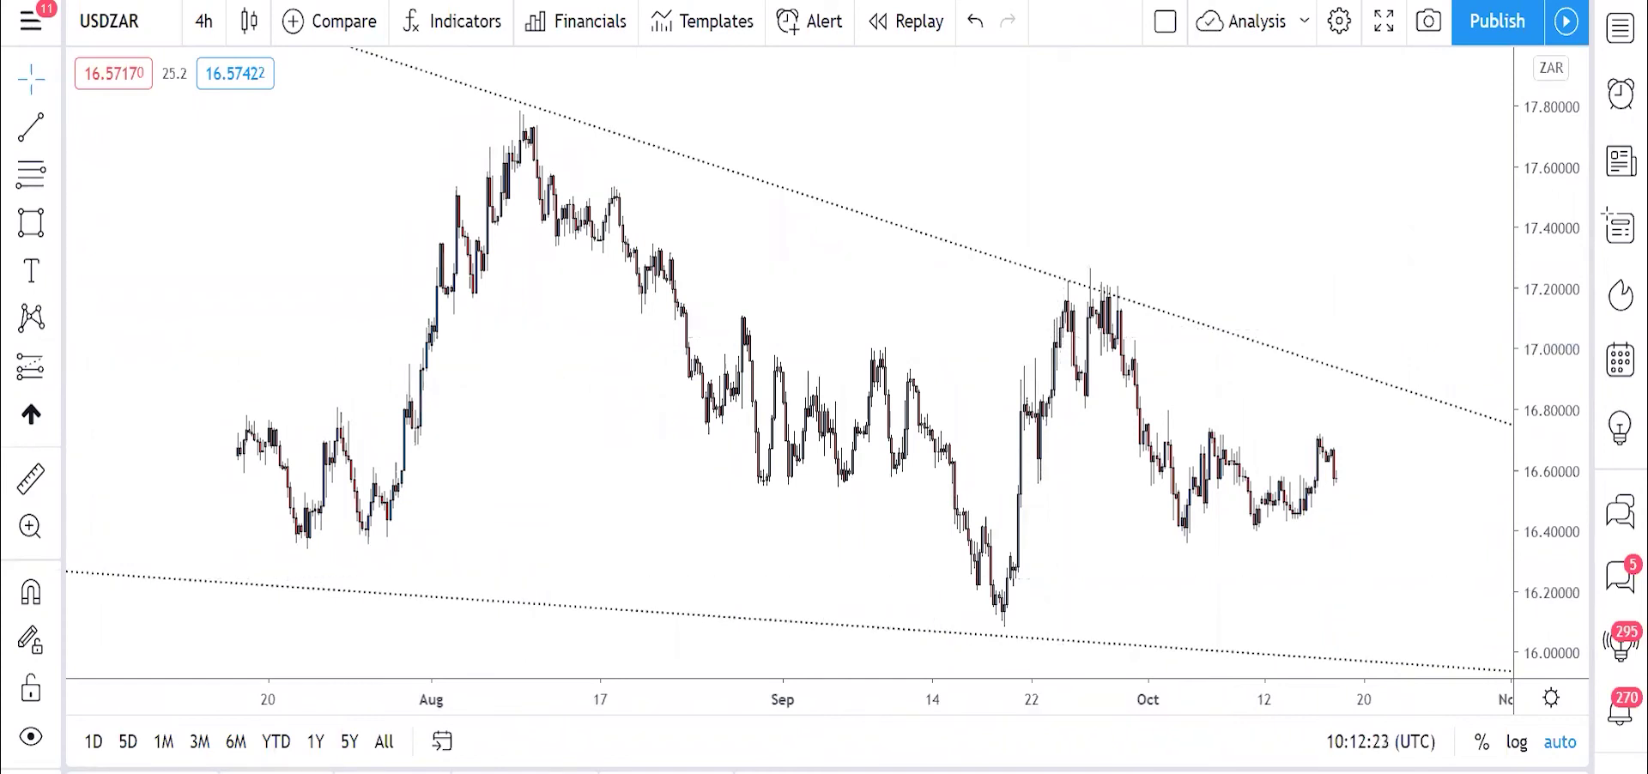
Step: Draw a descending dotted trend line along the October highs from about 16.81 on 1 October to about 16.45
{"action": "key", "text": "alt+t"}
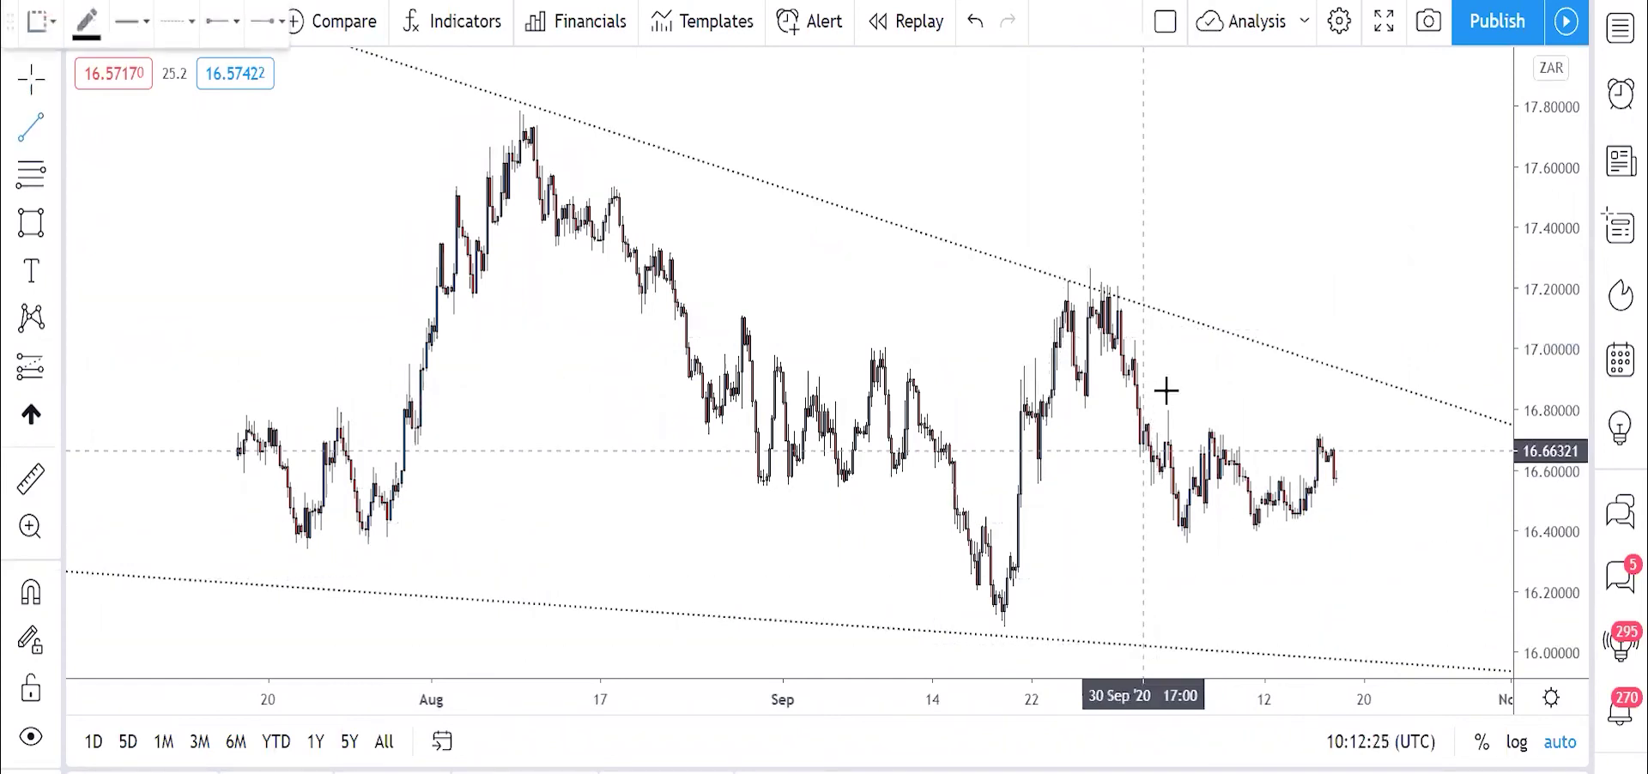
{"action": "left_click", "coordinate": [1162, 408]}
{"action": "left_click", "coordinate": [1391, 519]}
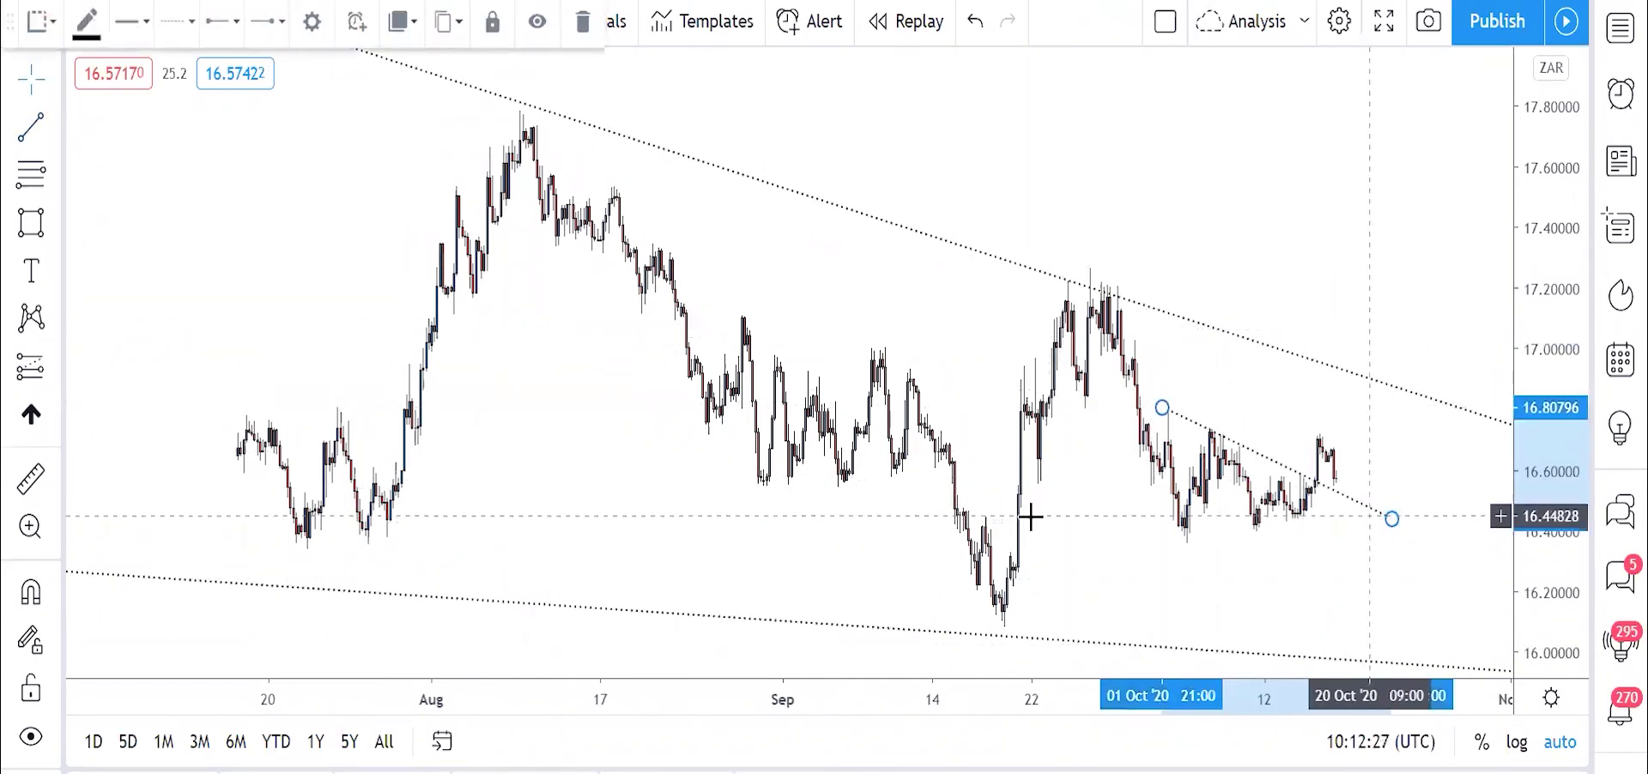
{"action": "left_click", "coordinate": [748, 527]}
Step: Draw a rising dotted trend line from the 18 September low at about 16.11 to about 16.57 on 23 October
{"action": "key", "text": "alt+t"}
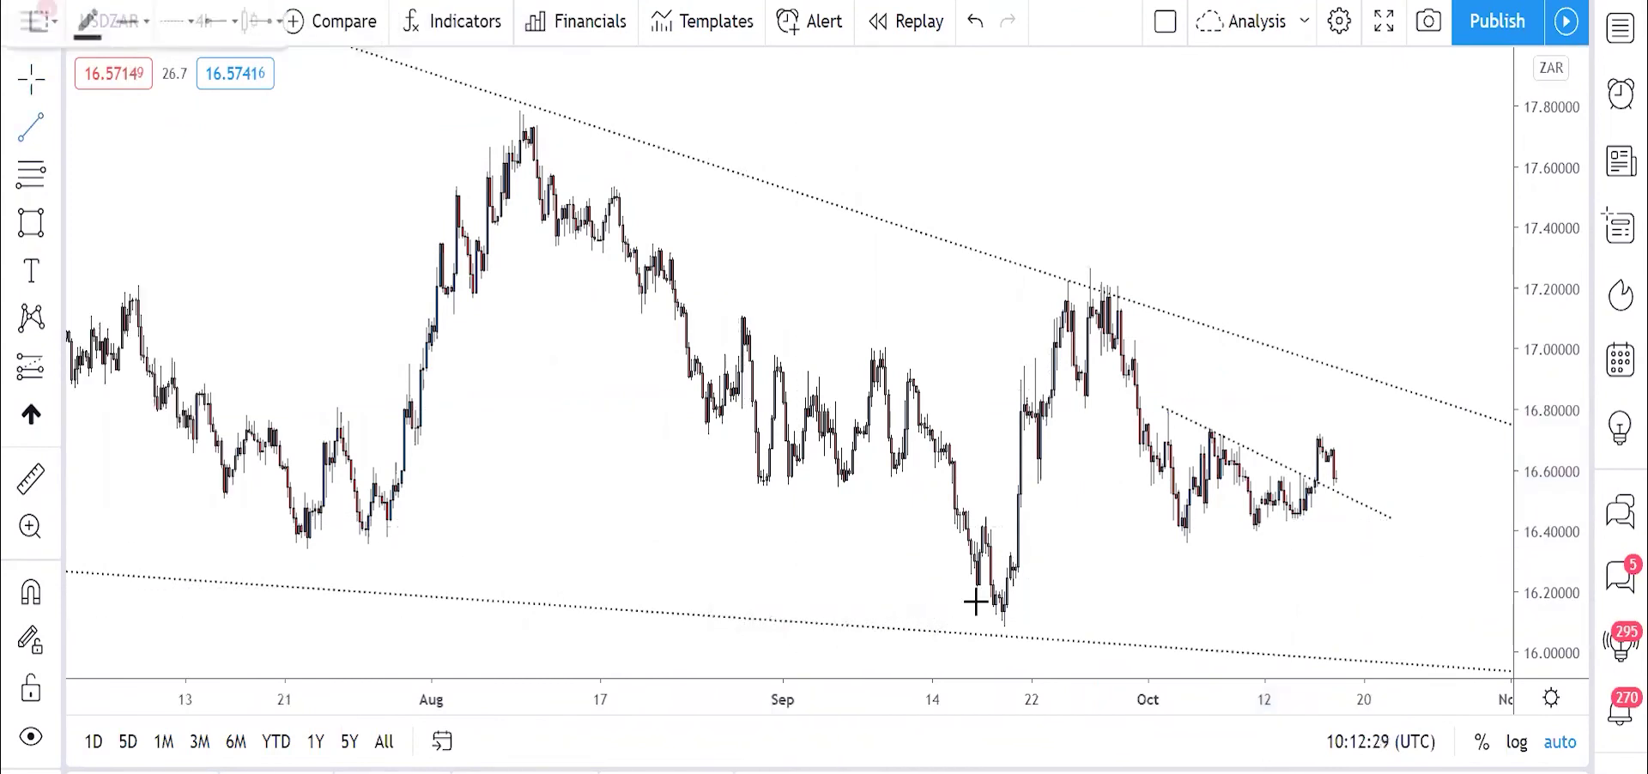
{"action": "left_click", "coordinate": [1007, 620]}
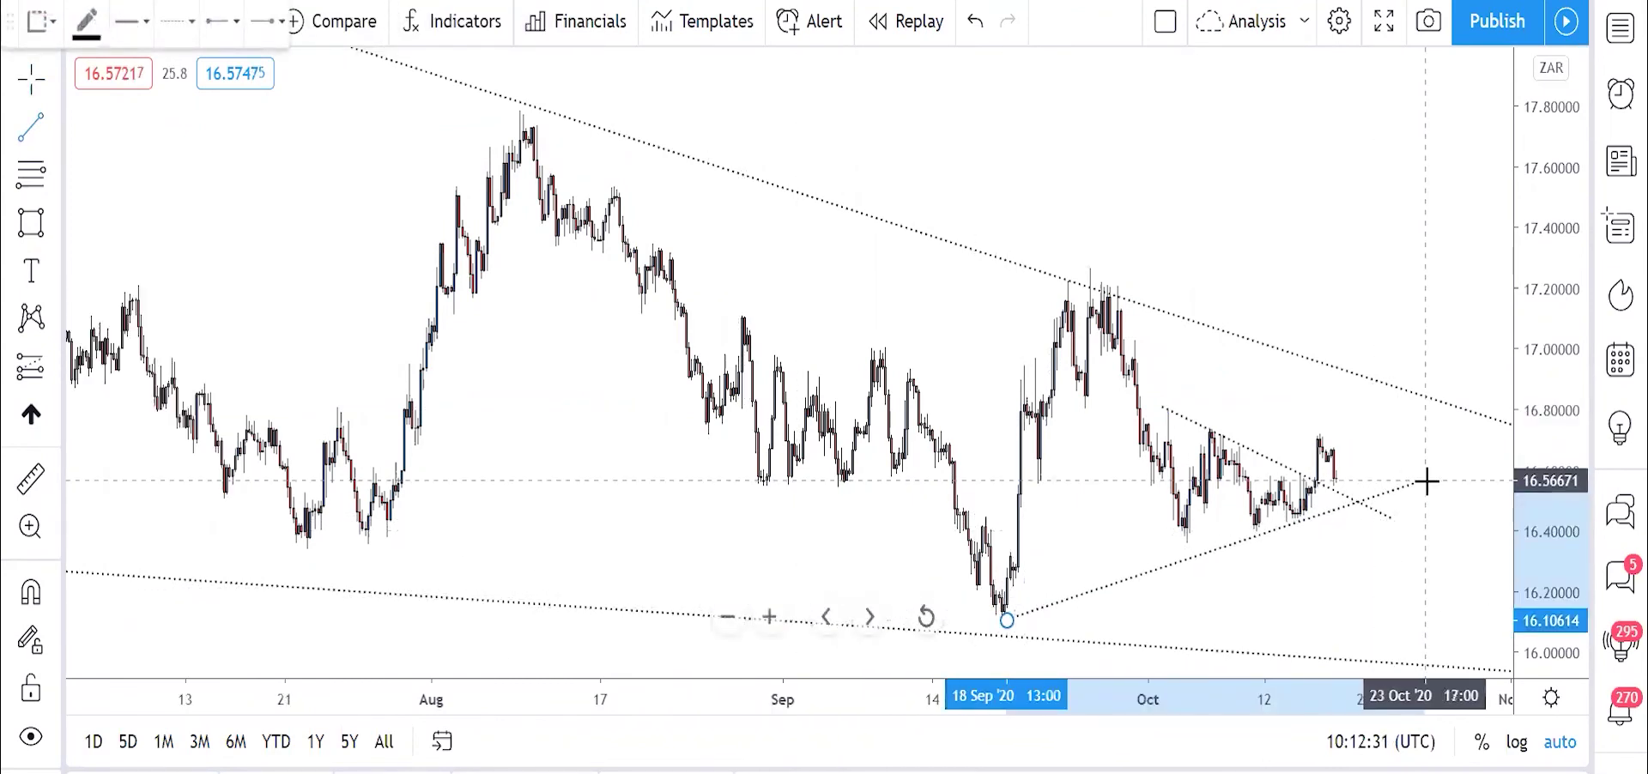
{"action": "left_click", "coordinate": [1426, 482]}
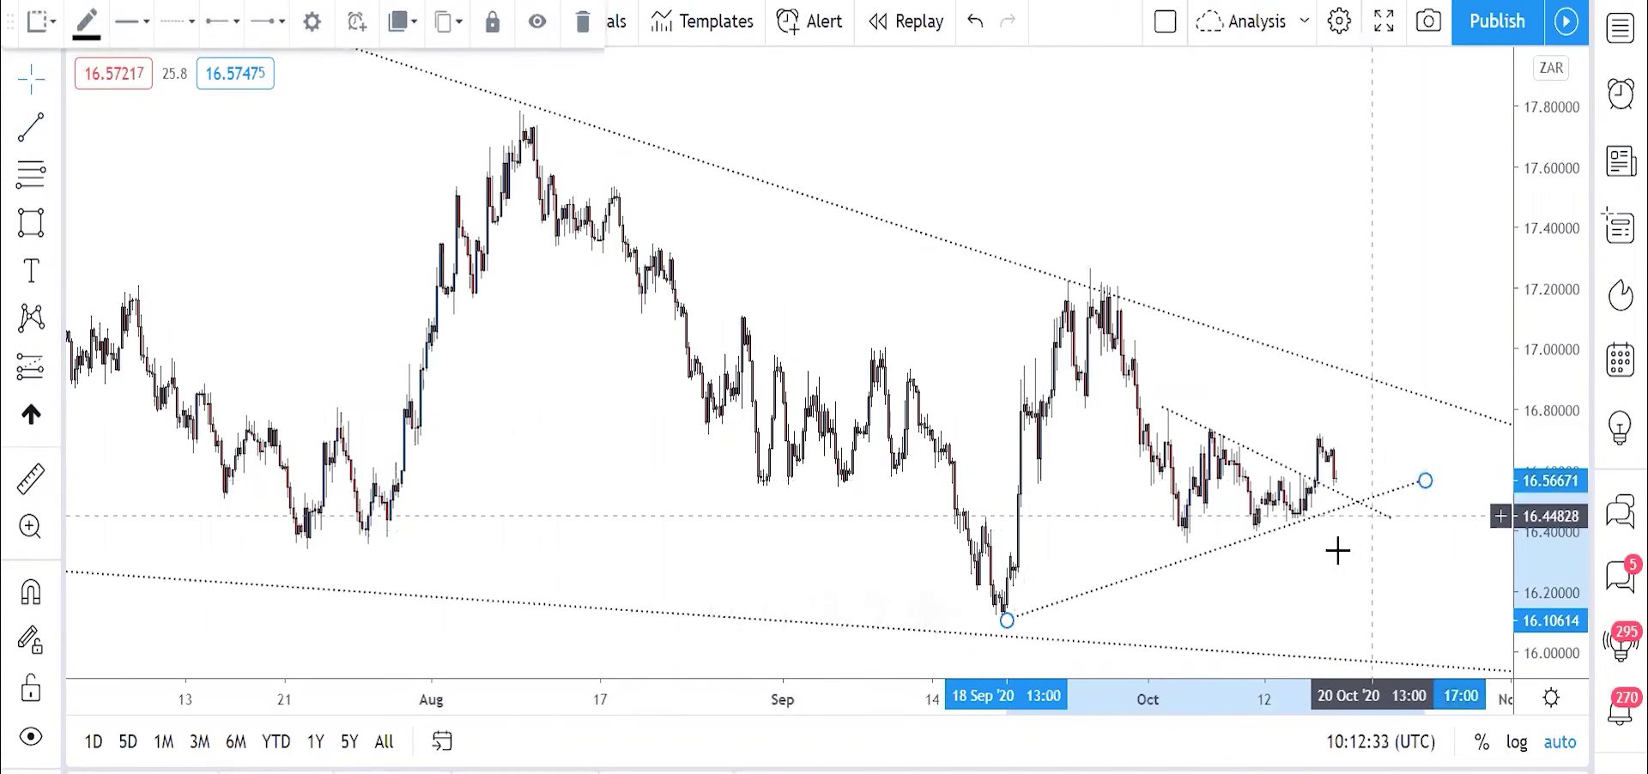
Step: Draw a near-vertical dotted line across the small triangle's wide end on 2 October, from about 16.28 up to 16.80
{"action": "scroll", "coordinate": [1206, 528], "scroll_direction": "up", "scroll_amount": 5}
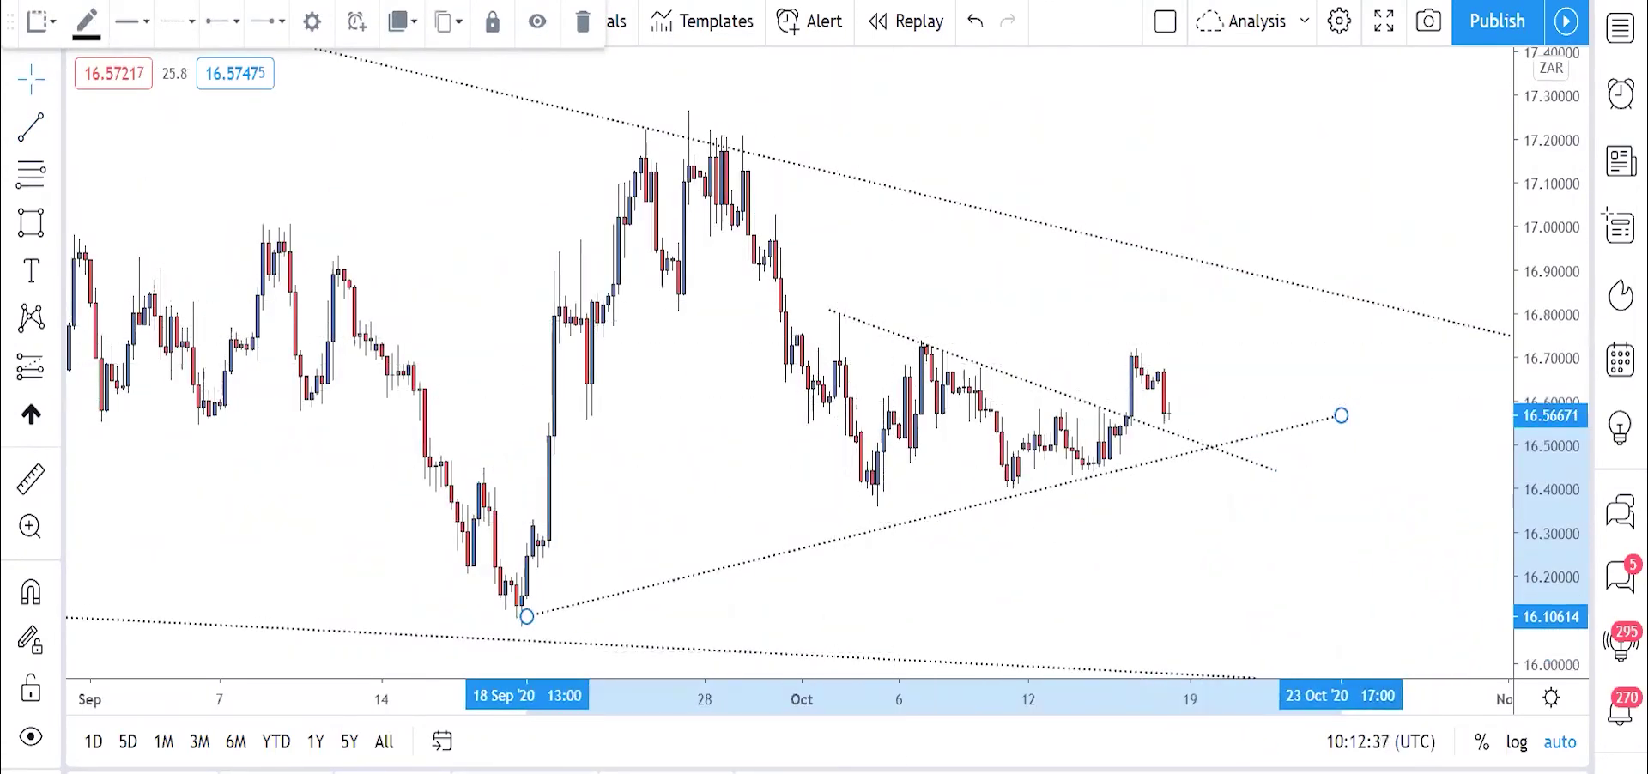
{"action": "key", "text": "alt+t"}
{"action": "left_click", "coordinate": [840, 541]}
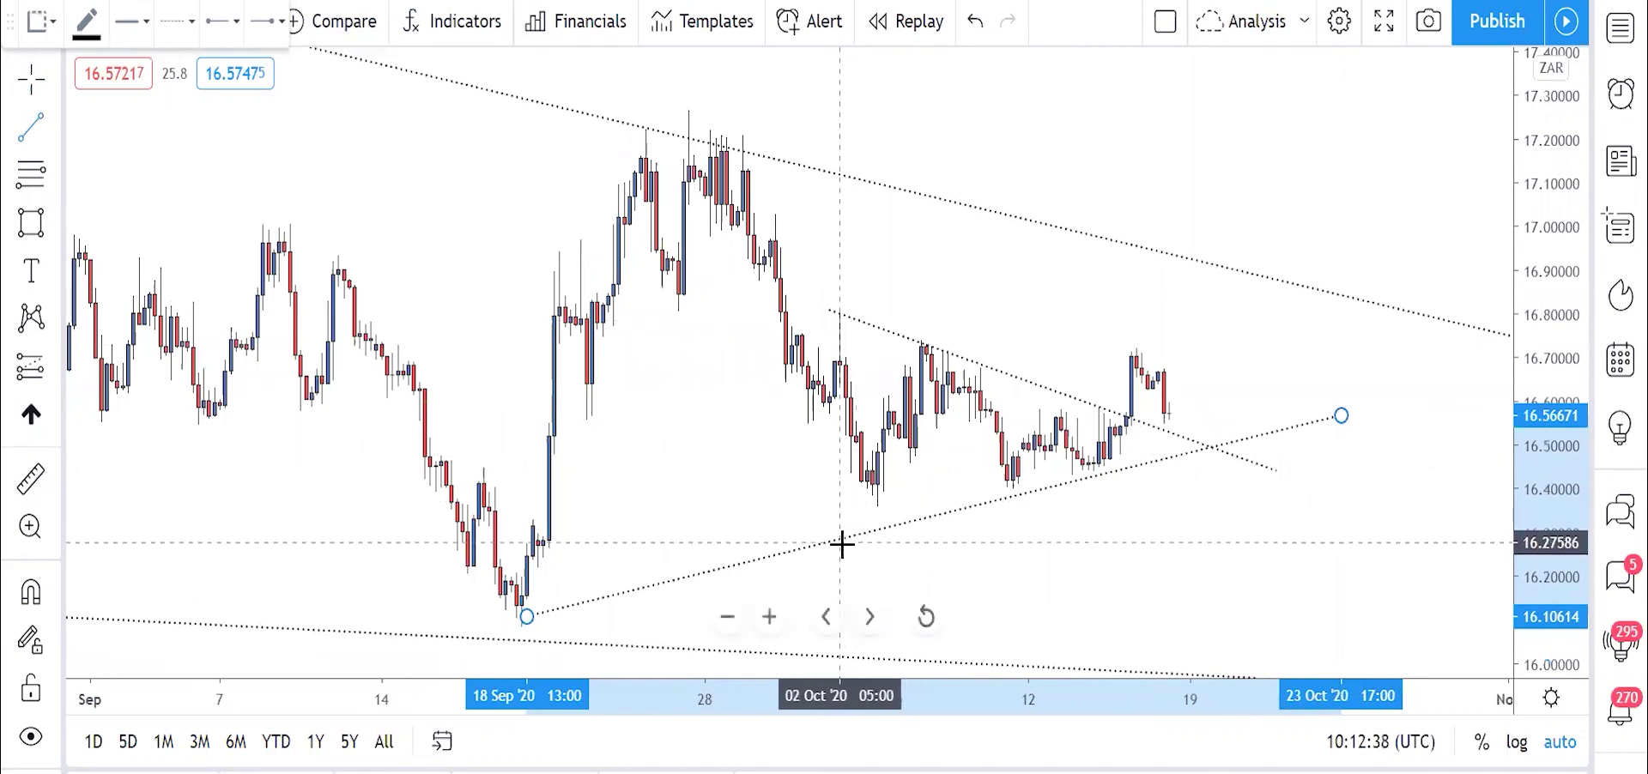
{"action": "left_click", "coordinate": [845, 316]}
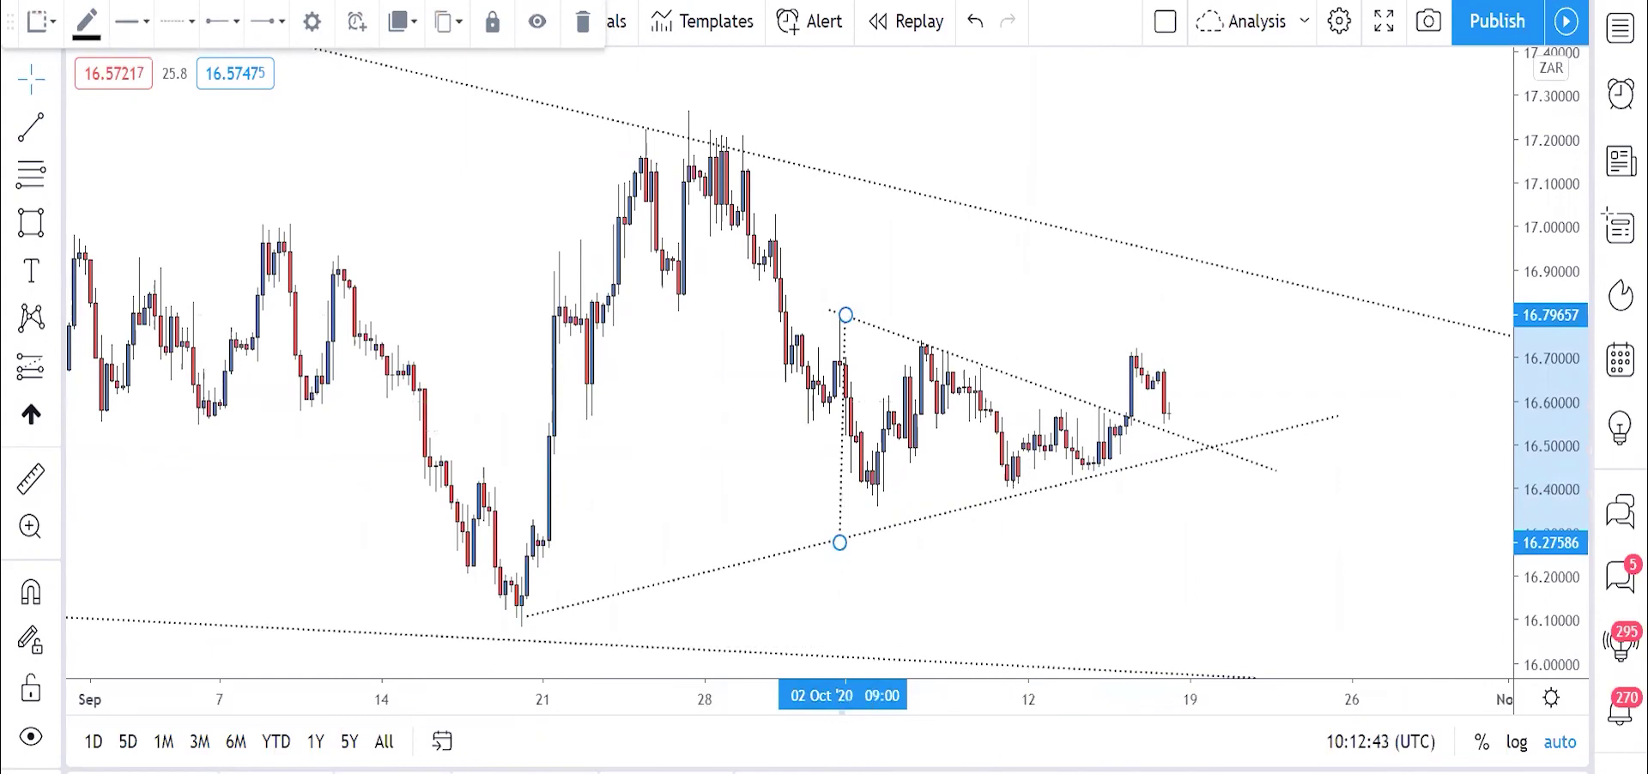
Step: Sketch arrows for the triangle breakout and retest near 16.52, a rise to about 17.15, a retest near 16.88 and a further rally
{"action": "key", "text": "alt+t"}
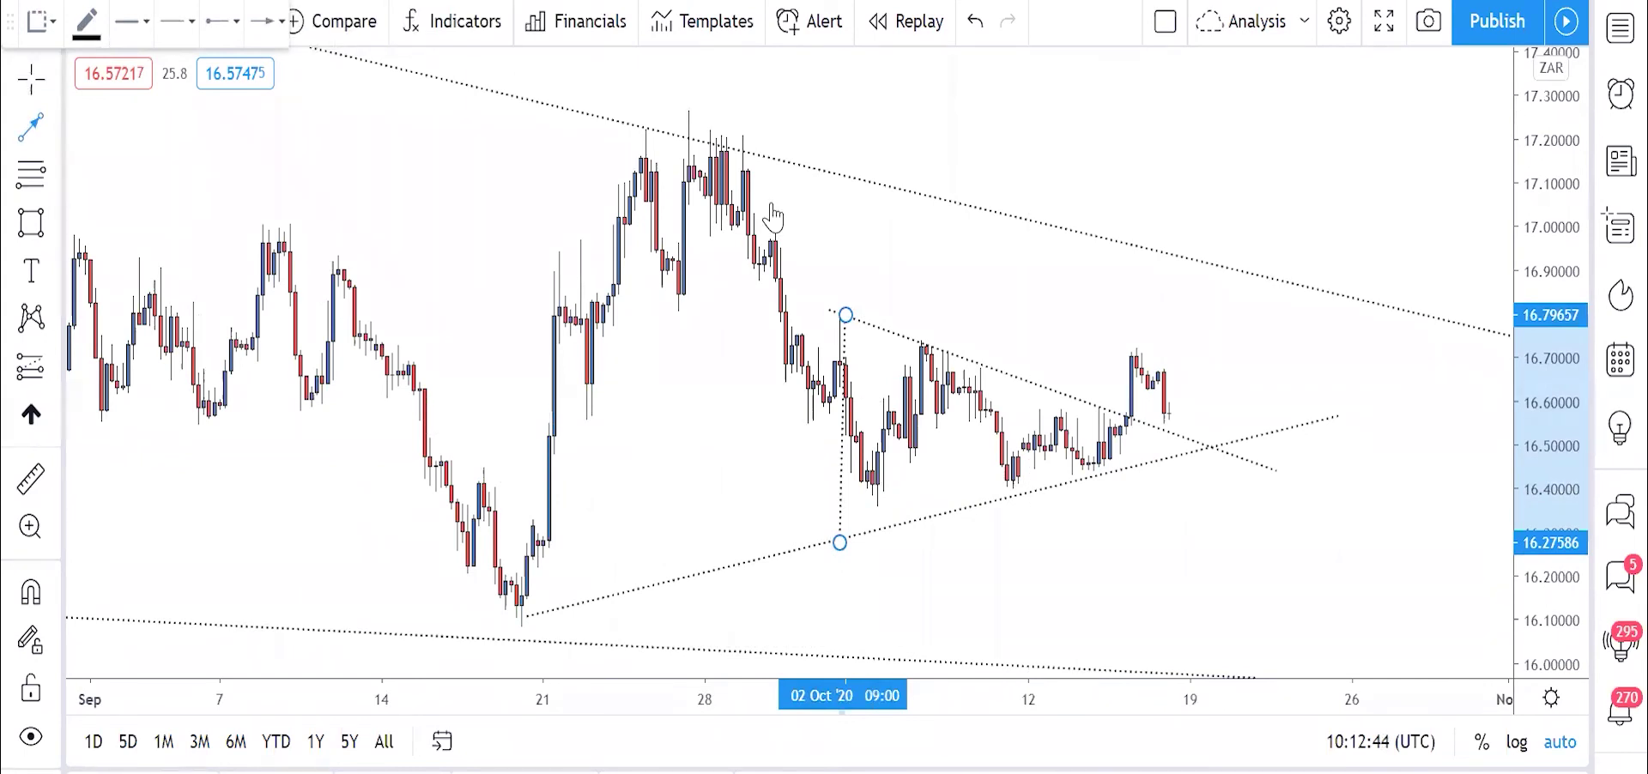
{"action": "left_click", "coordinate": [1126, 425]}
{"action": "double_click", "coordinate": [1133, 347]}
{"action": "left_click", "coordinate": [1176, 437]}
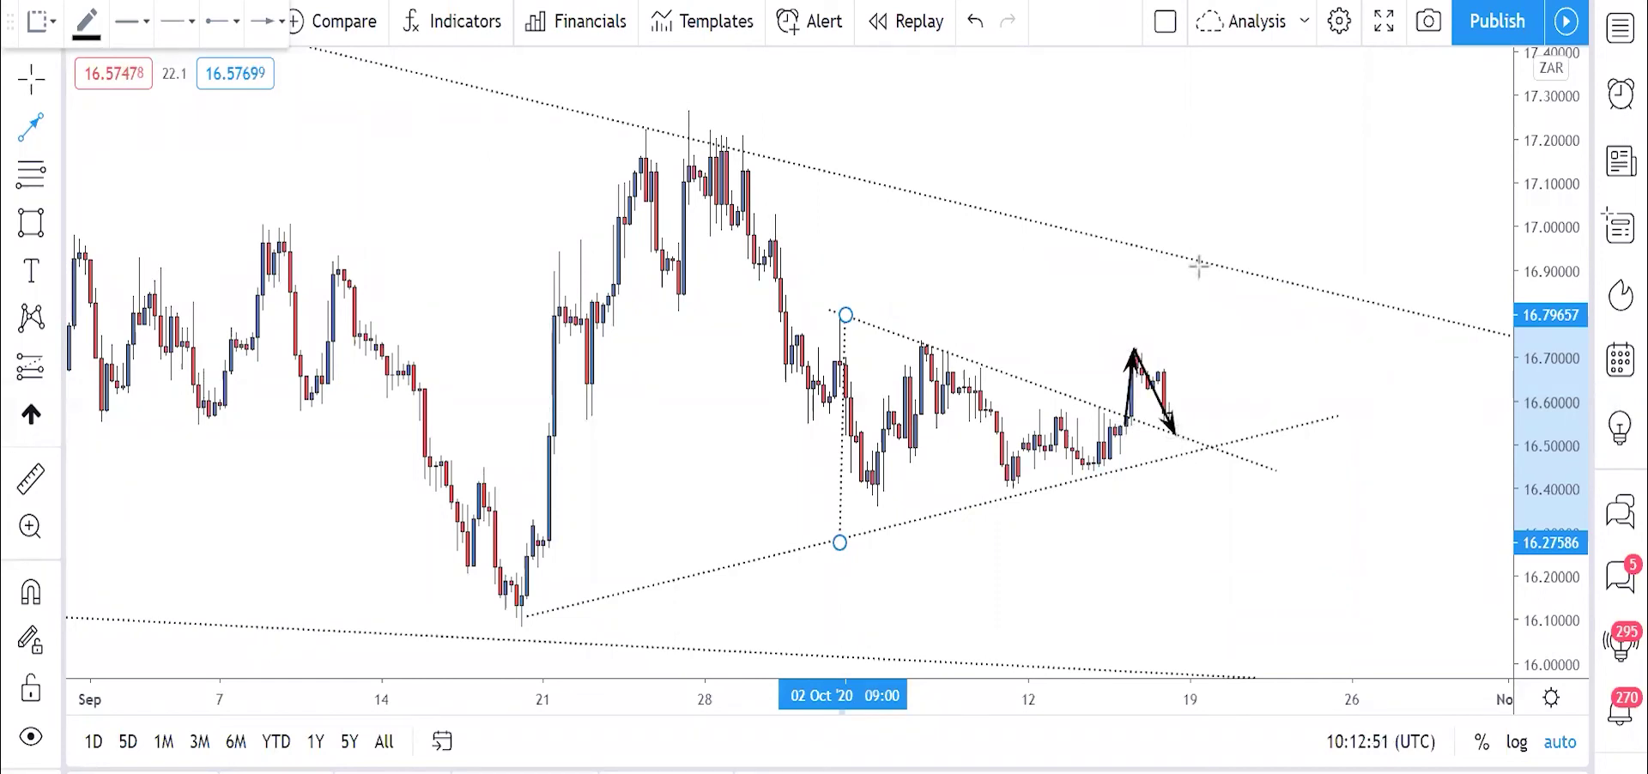
{"action": "double_click", "coordinate": [1103, 164]}
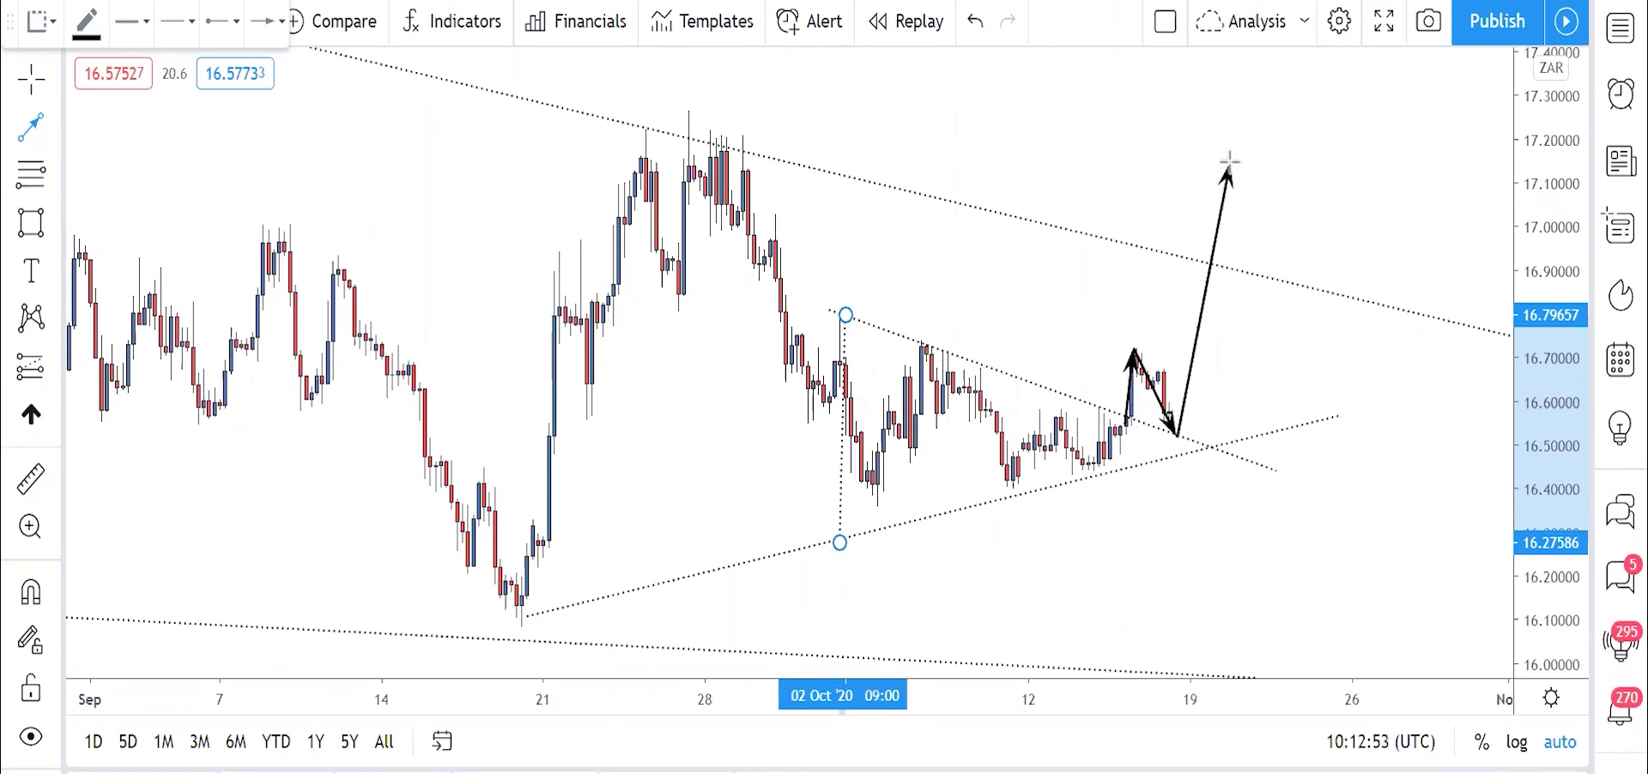
{"action": "left_click", "coordinate": [1230, 162]}
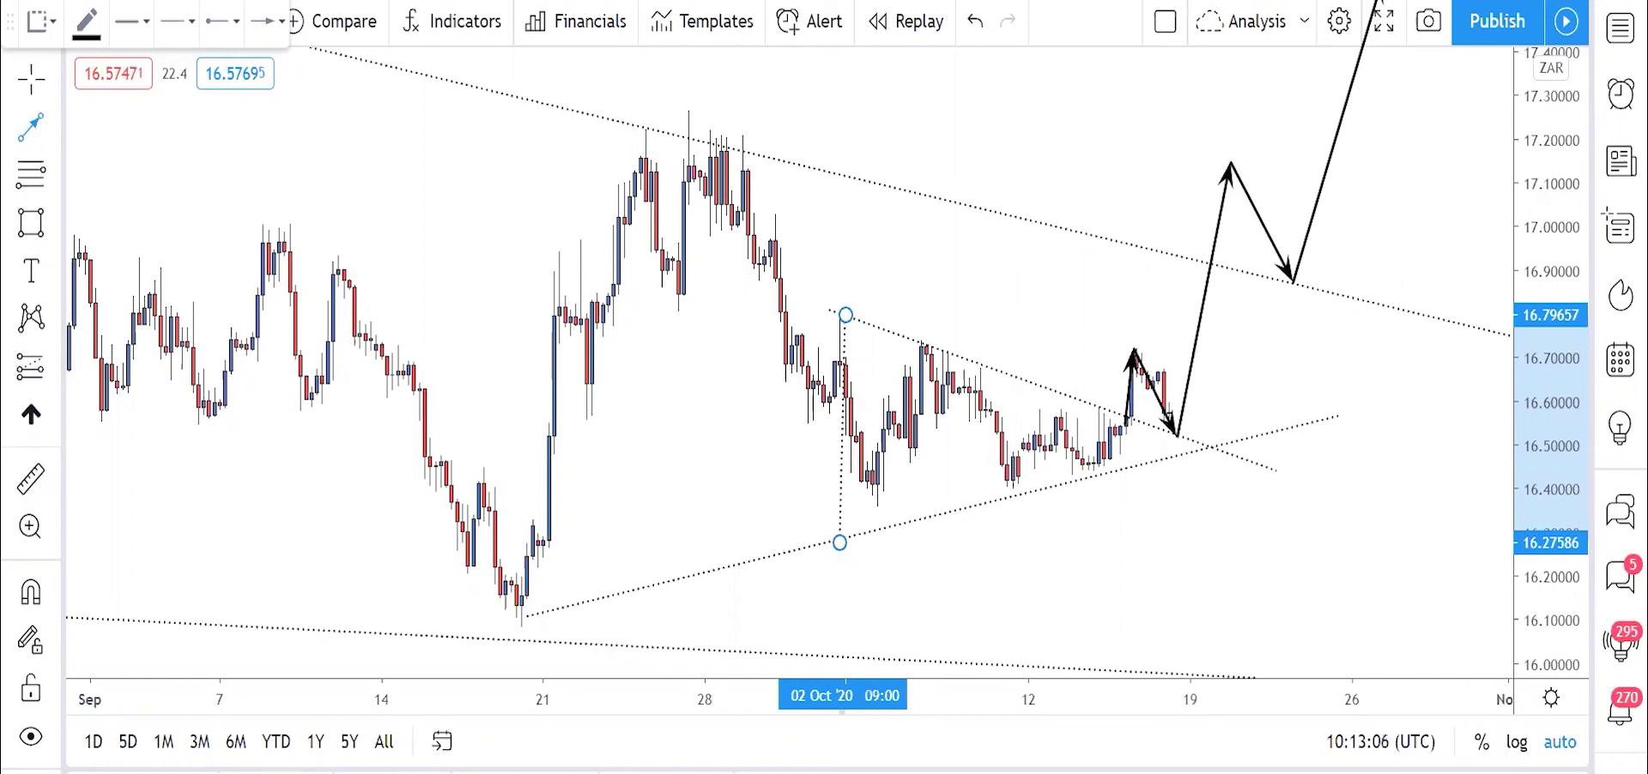
Step: Delete the misplaced short arrow and clear the dotted trend lines from the 4-hour chart
{"action": "left_click", "coordinate": [339, 119]}
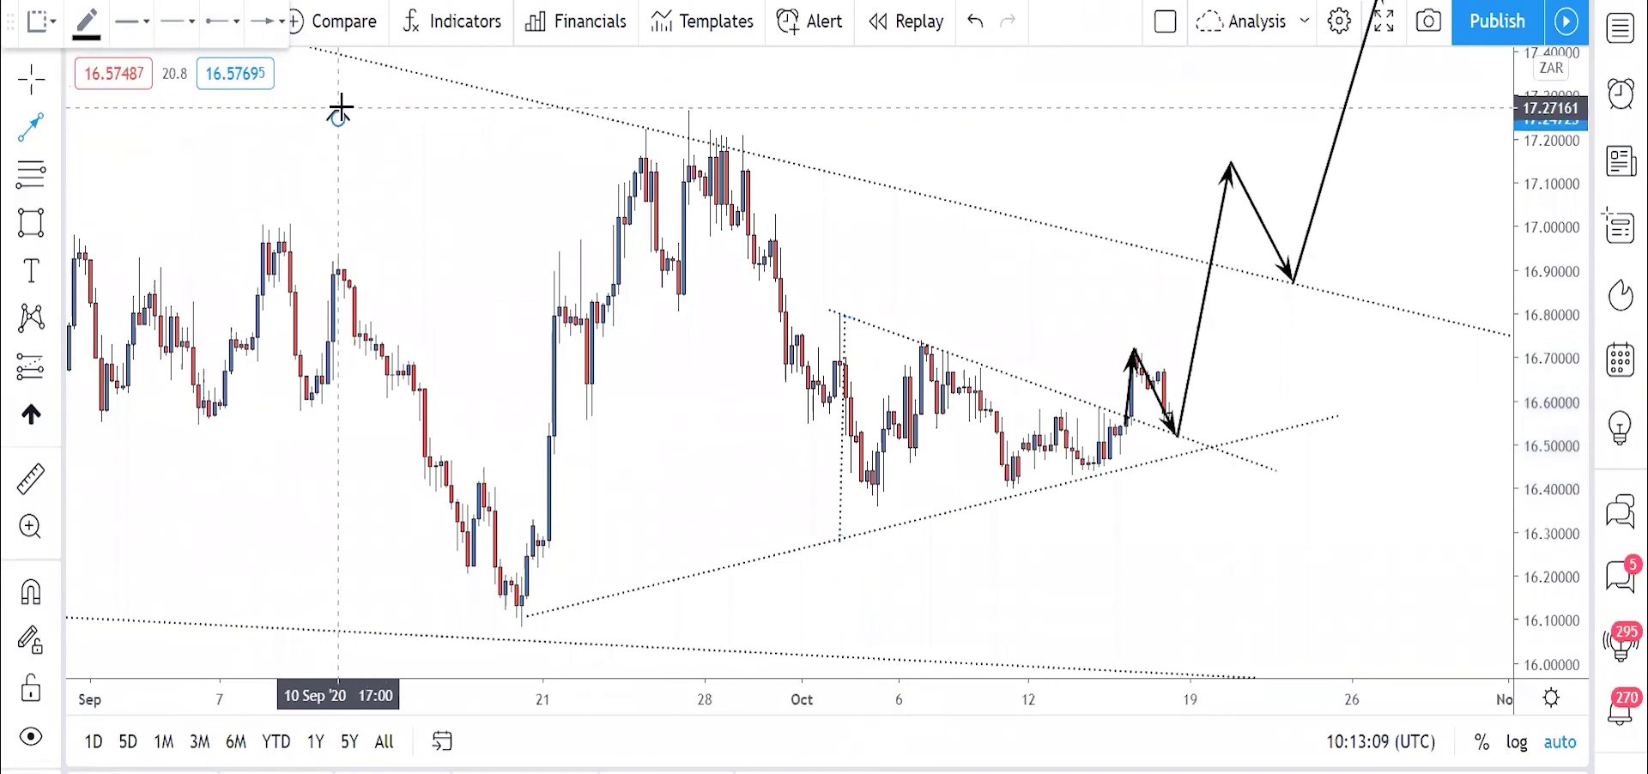
{"action": "left_click", "coordinate": [413, 159]}
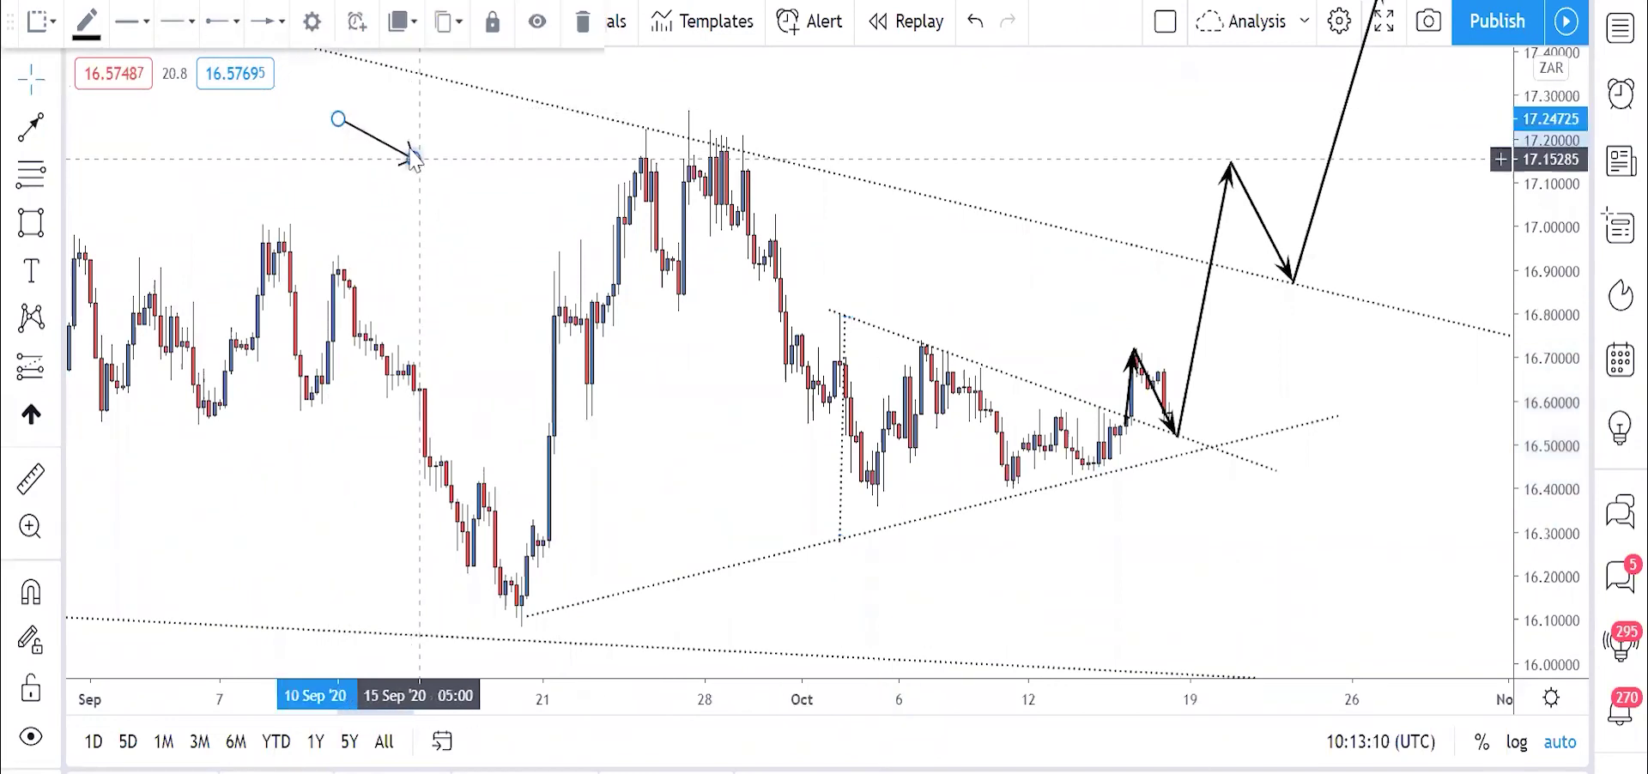
{"action": "left_click", "coordinate": [581, 23]}
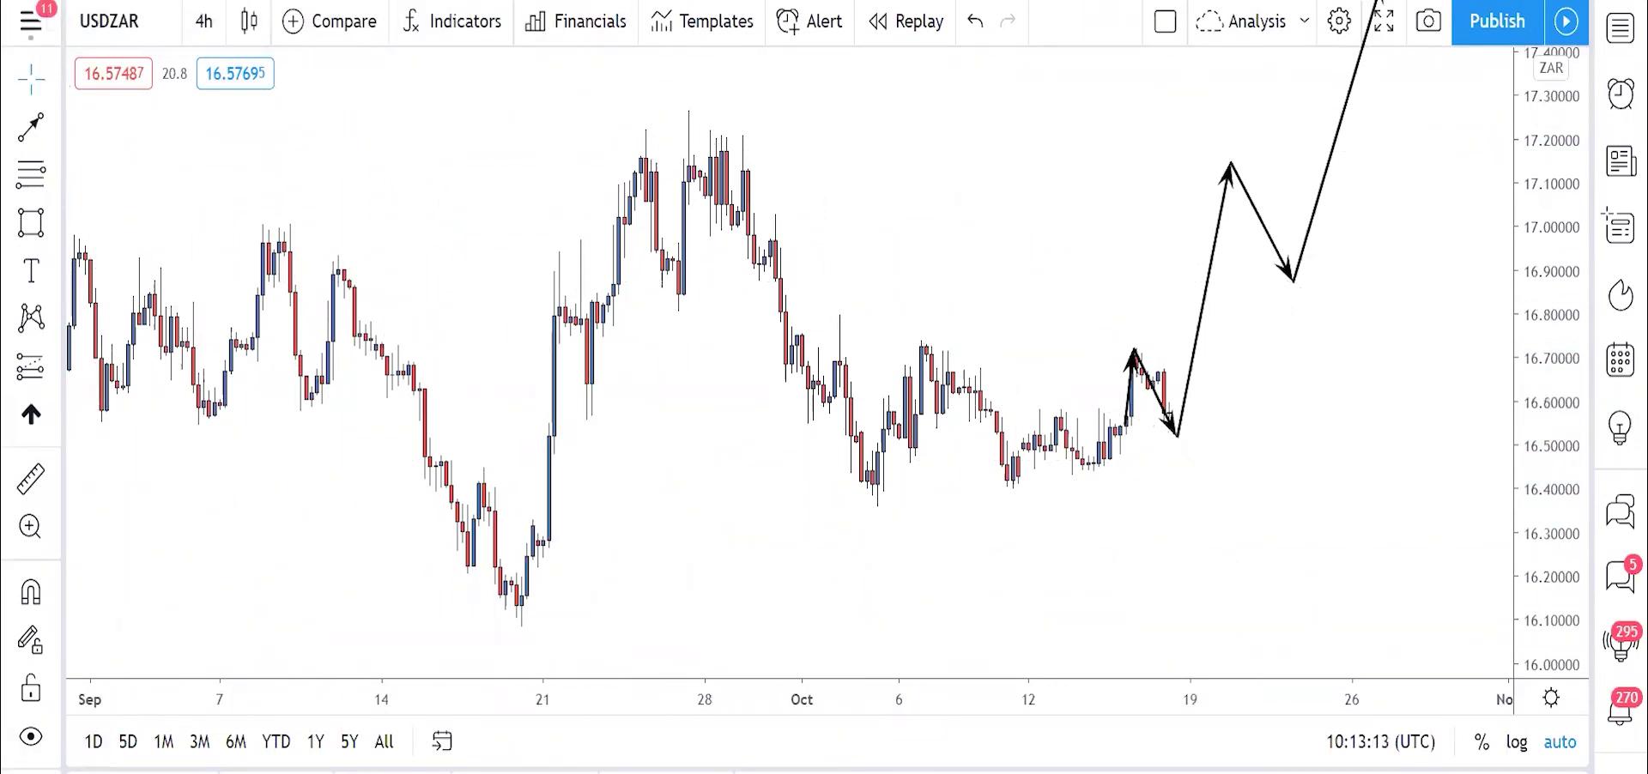
Step: Switch the chart to the 1-hour interval, erase the projection arrows and show prices back to 23 September
{"action": "left_click", "coordinate": [203, 21]}
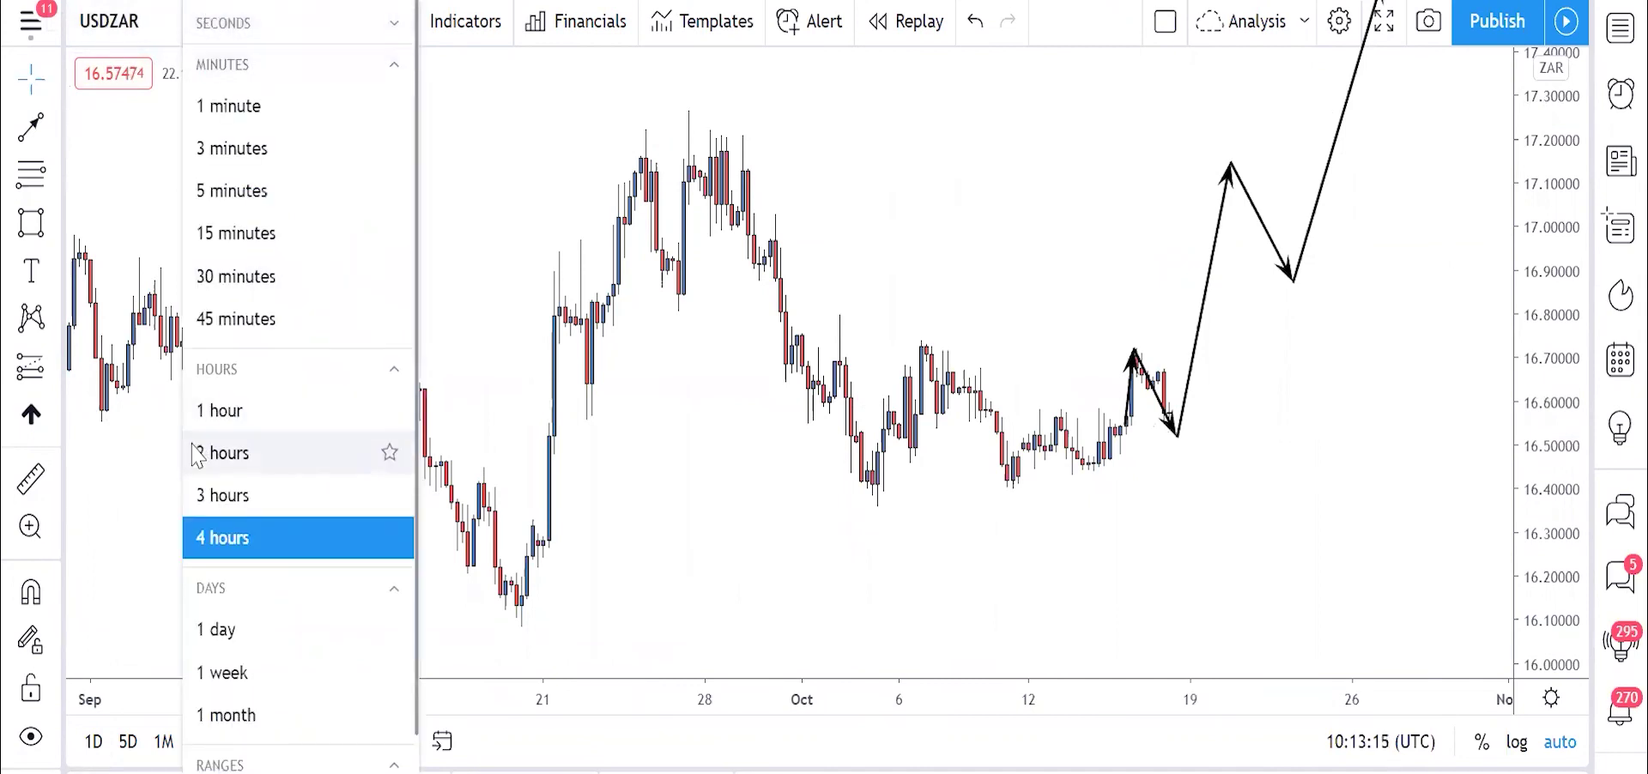
{"action": "left_click", "coordinate": [230, 414]}
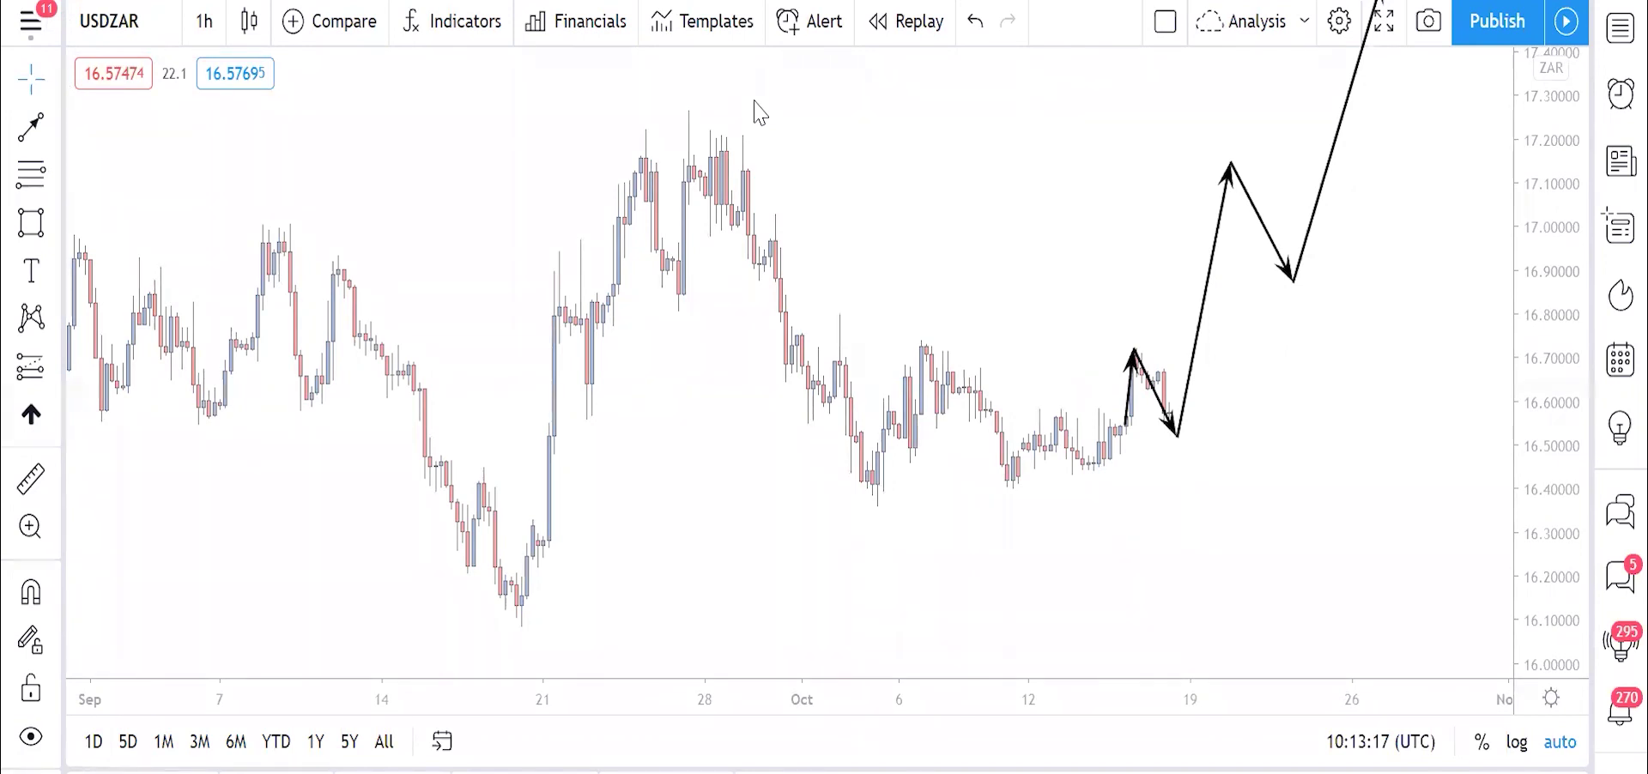
{"action": "key", "text": "e"}
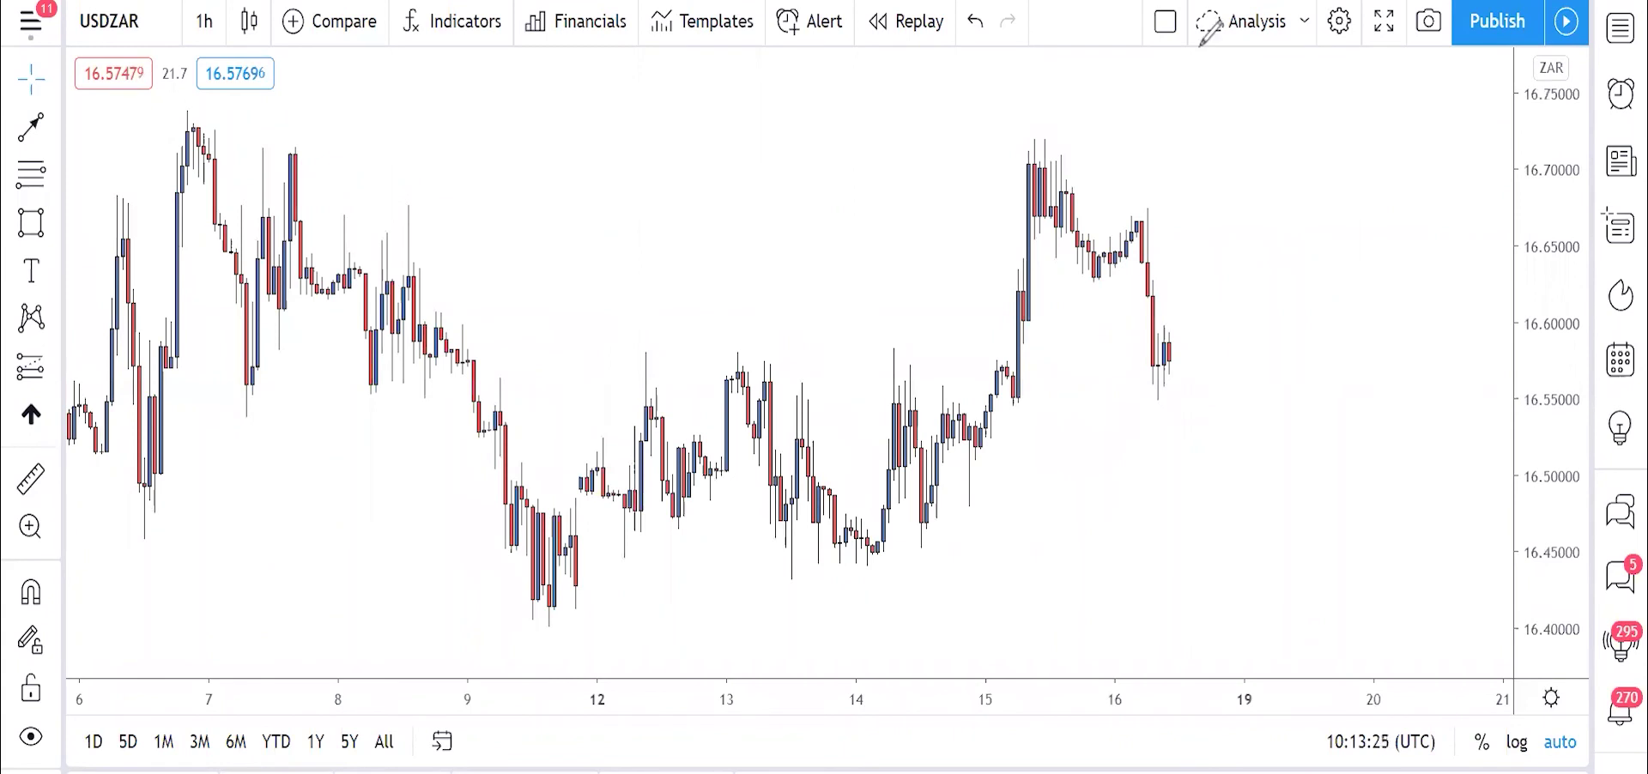
{"action": "scroll", "coordinate": [1108, 269], "scroll_direction": "down", "scroll_amount": 5}
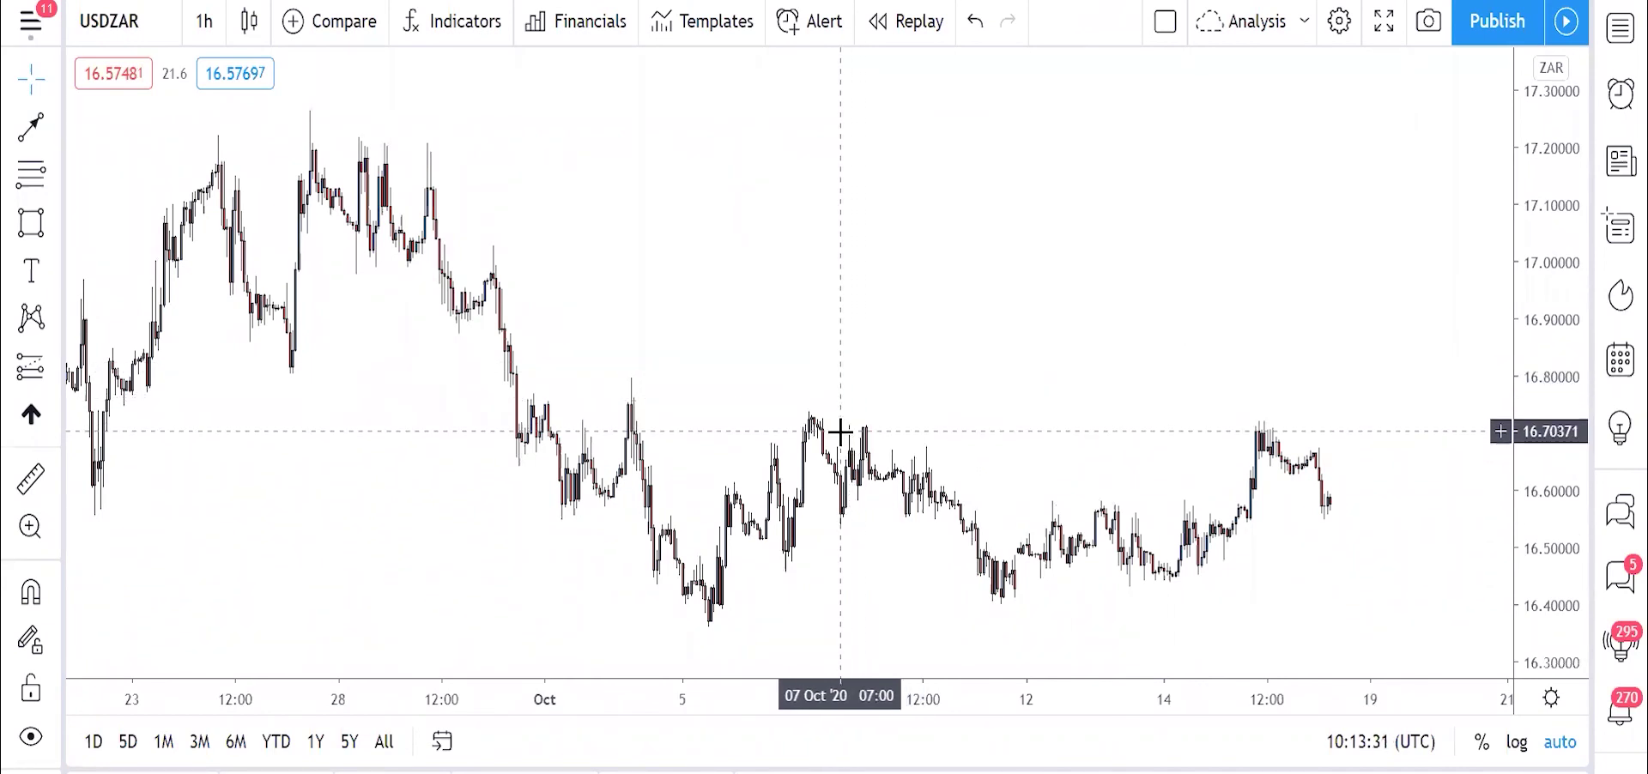
{"action": "scroll", "coordinate": [757, 430], "scroll_direction": "right", "scroll_amount": 2}
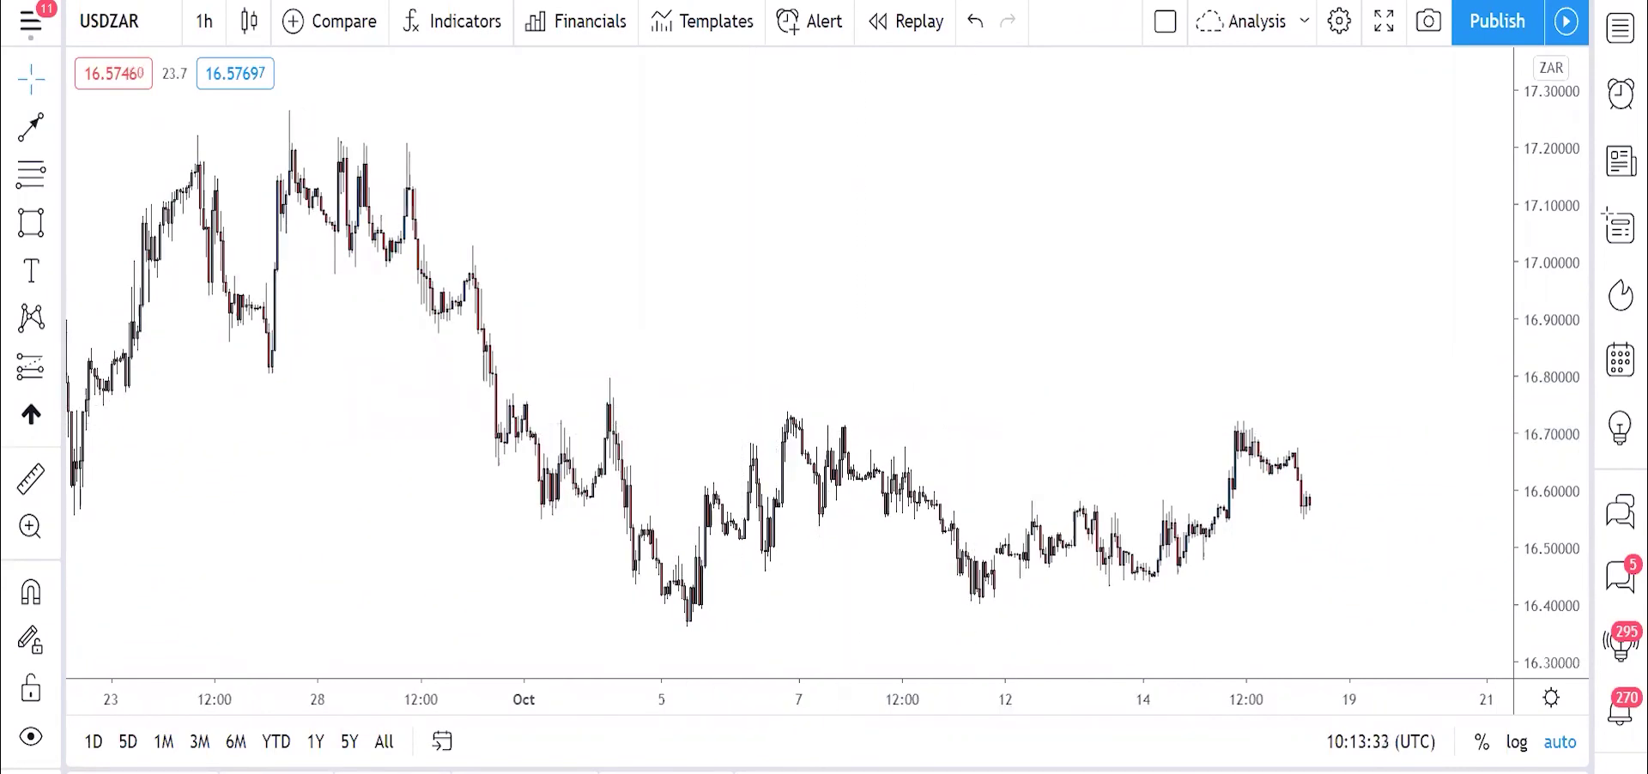
Step: Draw a rectangle over the late-September highs between about 17.14 and 17.20, extending it to 21 October
{"action": "left_click", "coordinate": [972, 771]}
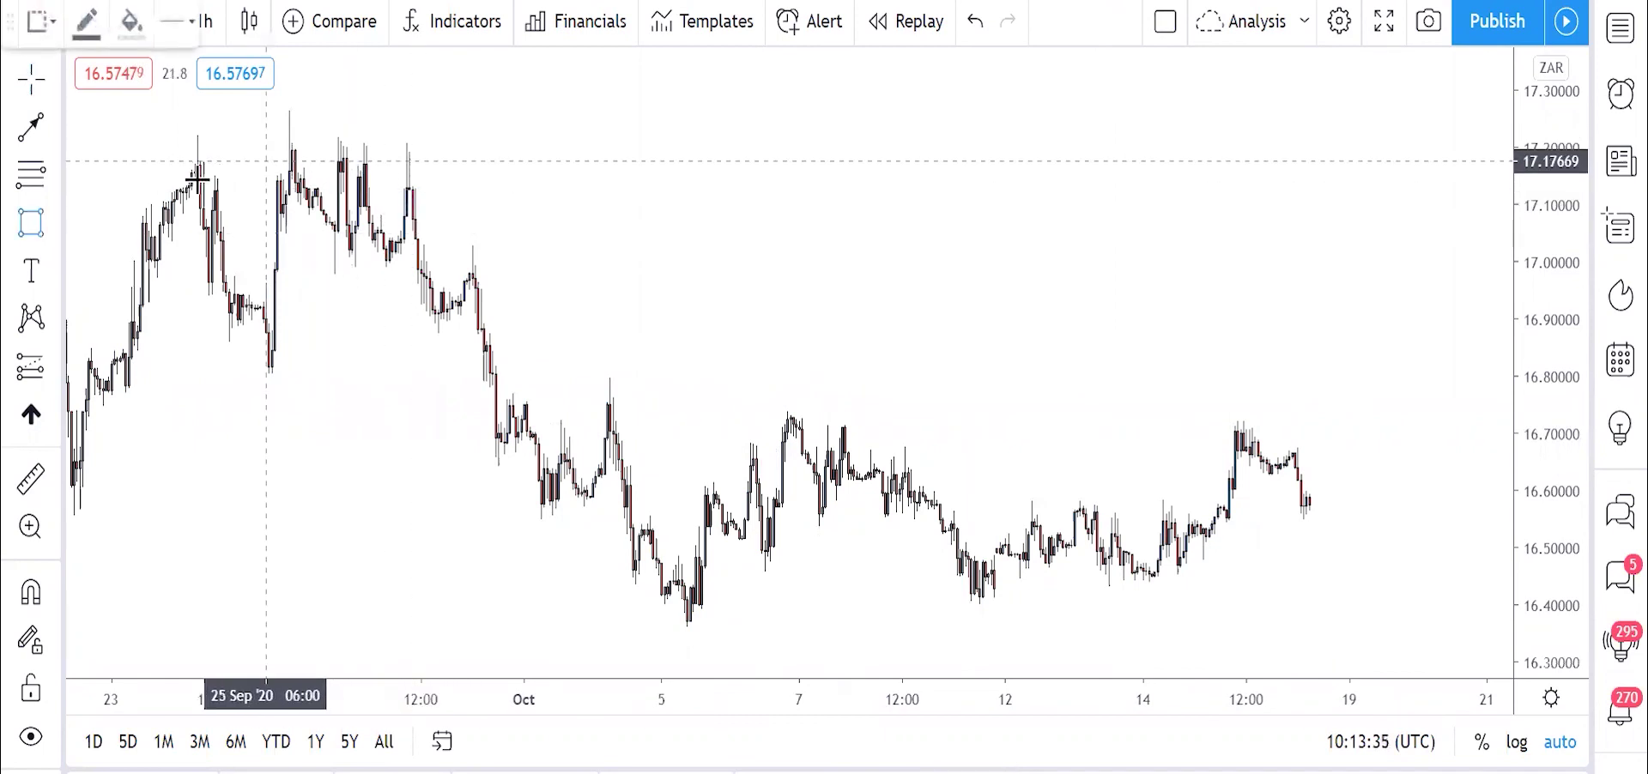
{"action": "mouse_move", "coordinate": [195, 179]}
{"action": "left_mouse_down"}
{"action": "mouse_move", "coordinate": [1056, 114]}
{"action": "mouse_move", "coordinate": [1495, 150]}
{"action": "left_mouse_up"}
{"action": "left_click", "coordinate": [1497, 151]}
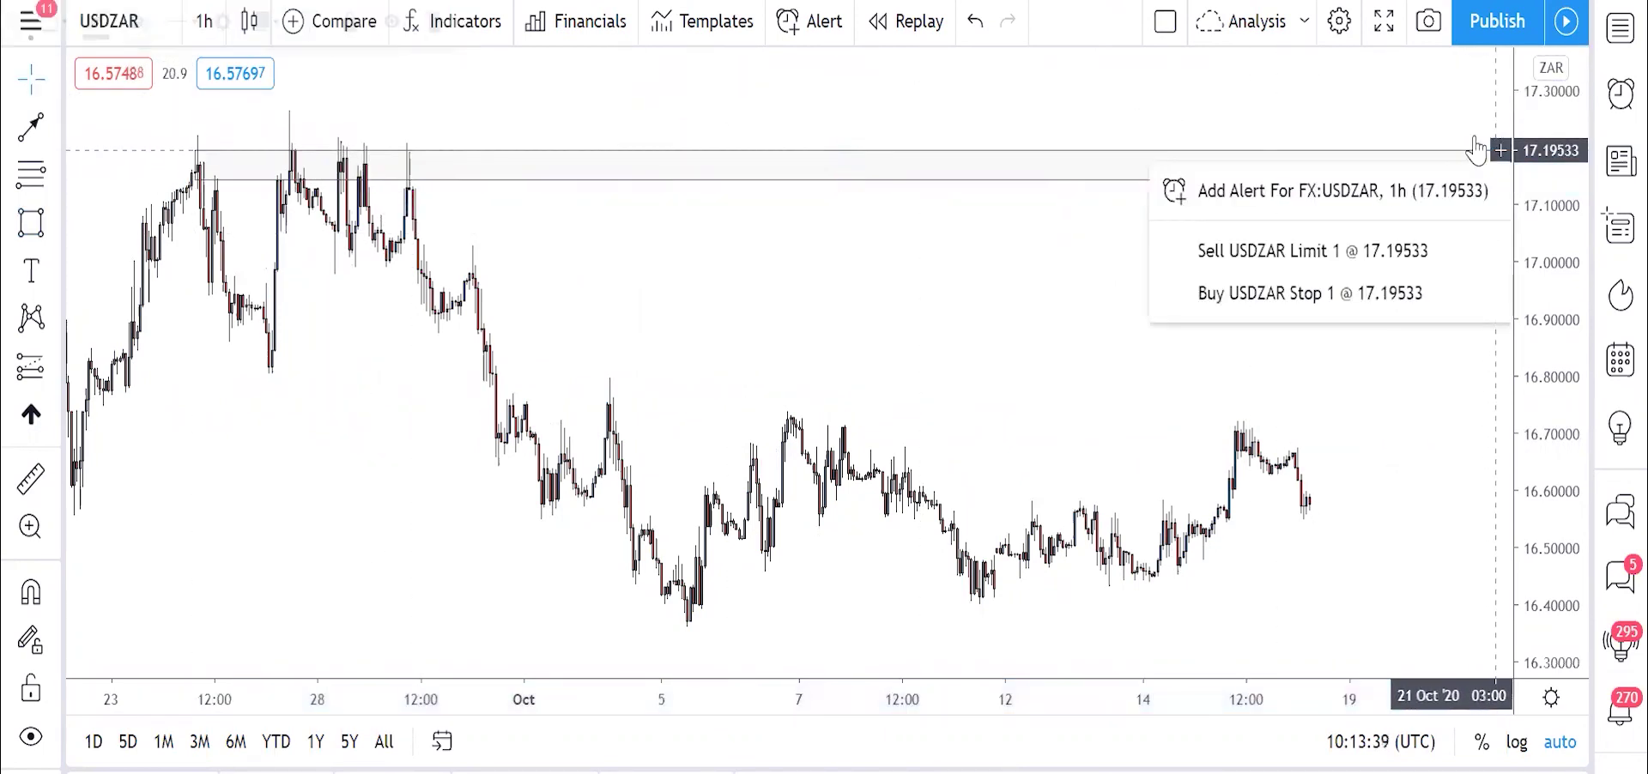
{"action": "left_click", "coordinate": [1381, 93]}
Step: Draw a second rectangle over the October highs between about 16.70 and 16.73, from 6 October to 21 October
{"action": "key", "text": "alt+shift+r"}
{"action": "left_click_drag", "start_coordinate": [779, 431], "coordinate": [977, 375]}
{"action": "left_click_drag", "start_coordinate": [1107, 380], "coordinate": [1496, 414]}
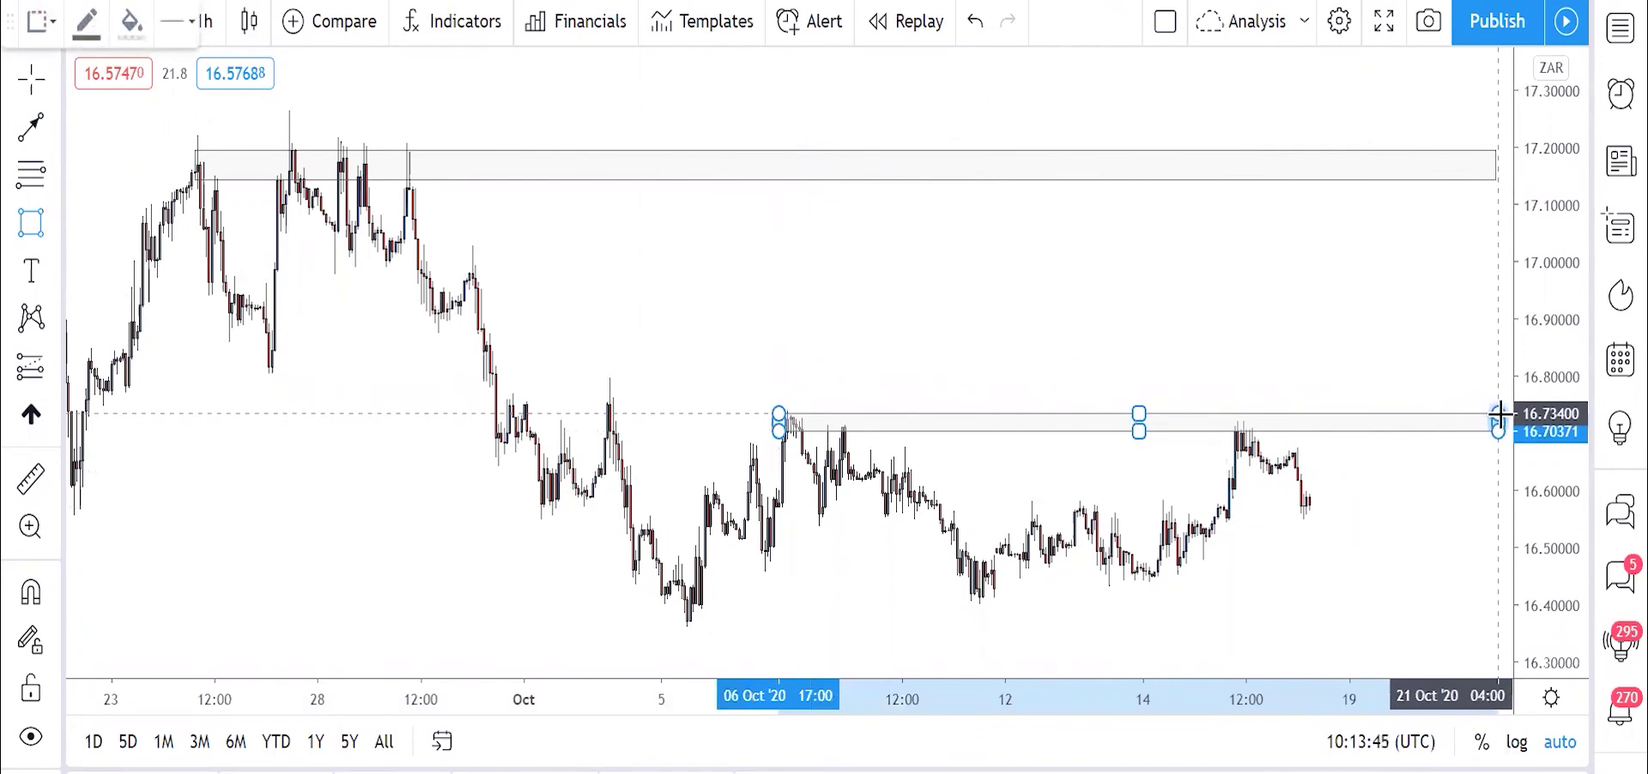
{"action": "left_click", "coordinate": [1498, 413]}
{"action": "left_click", "coordinate": [924, 261]}
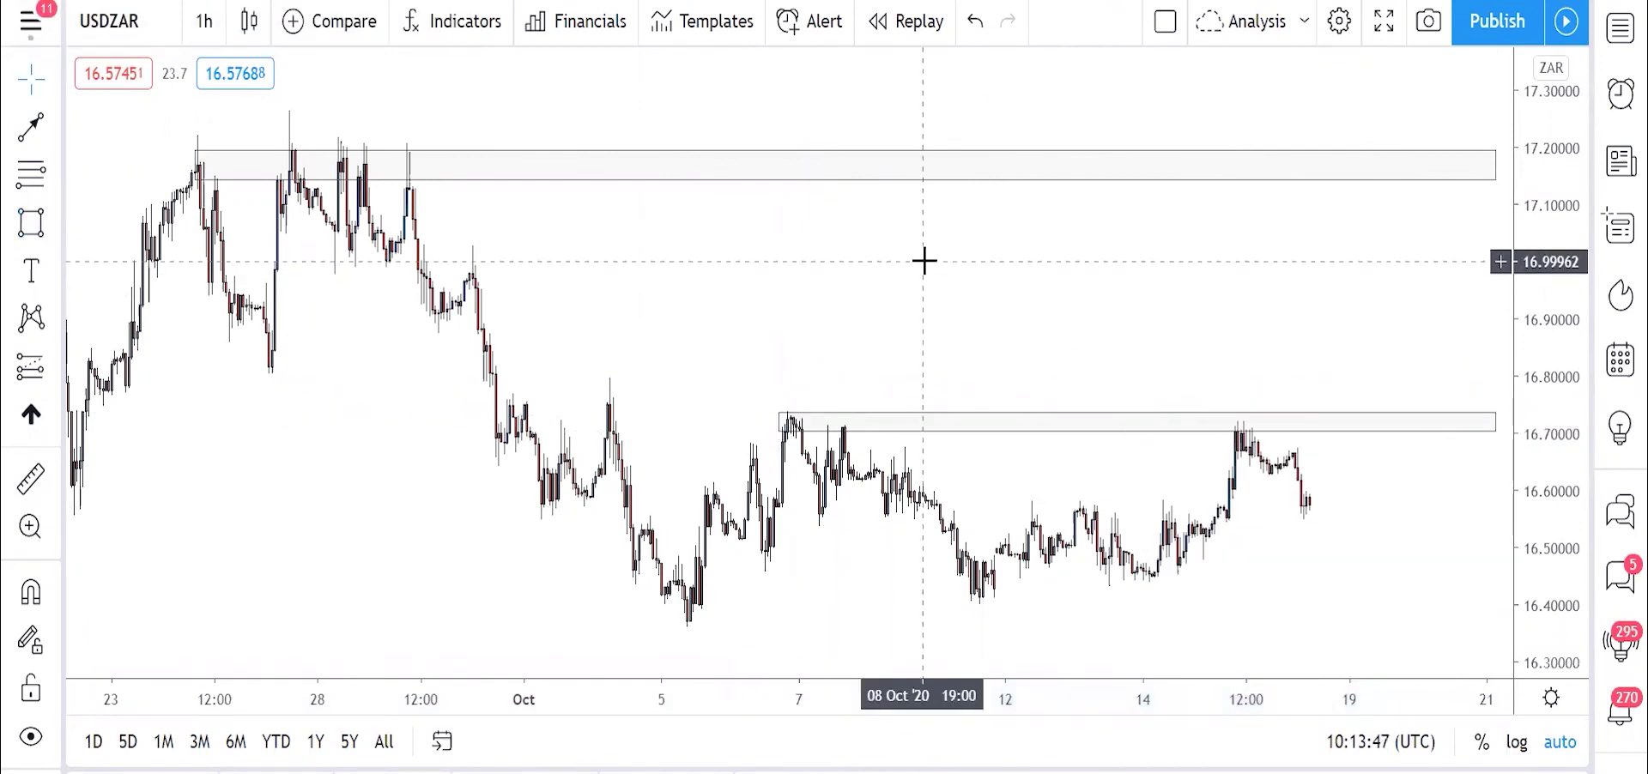
Step: Draw a rising dotted trend line from the 14 October low at about 16.44 to about 16.71 on 21 October
{"action": "key", "text": "alt+t"}
{"action": "left_click", "coordinate": [1152, 584]}
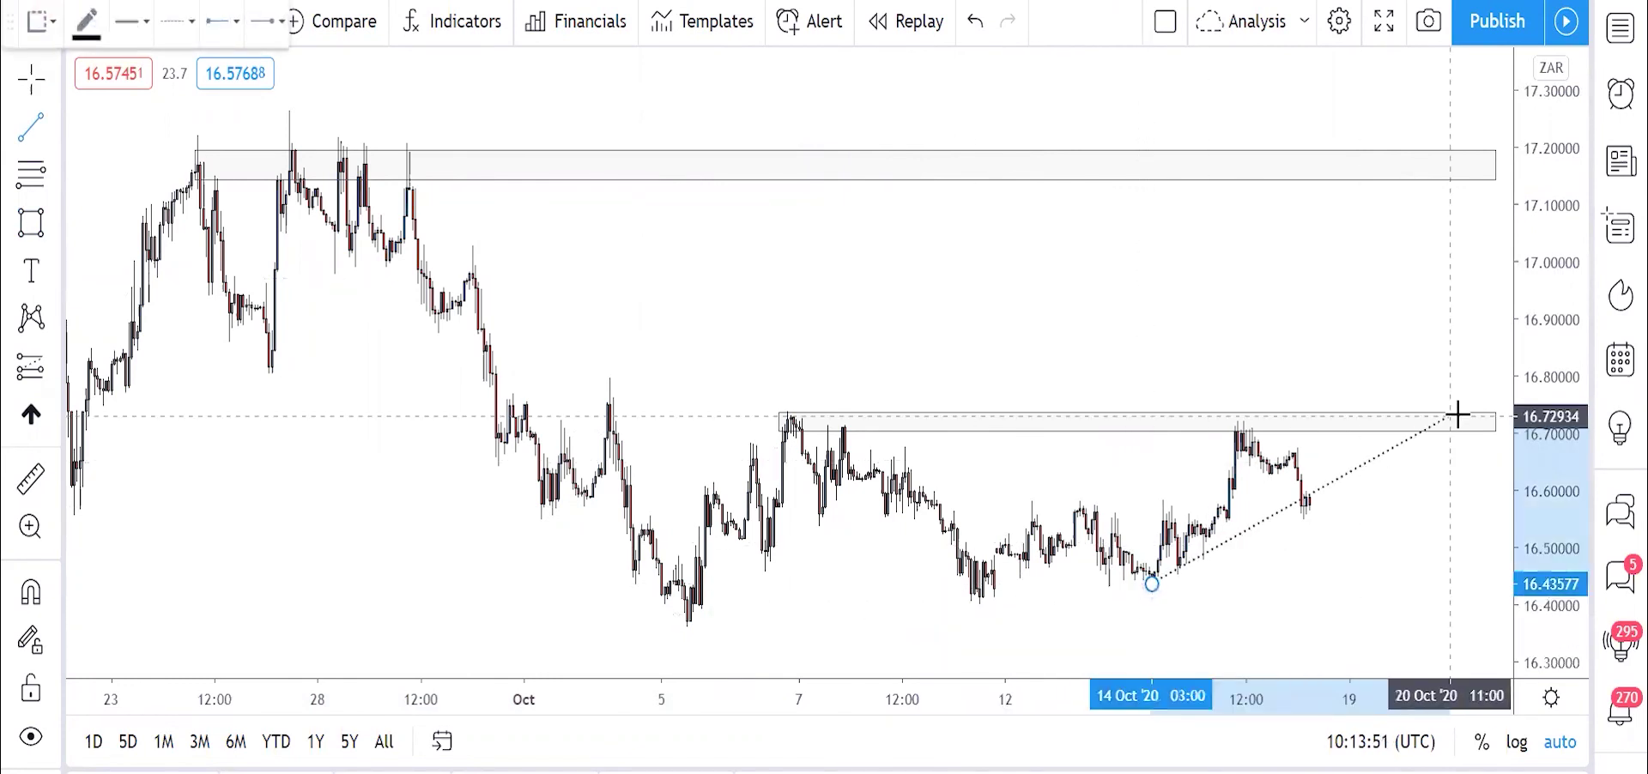
{"action": "left_click", "coordinate": [1491, 429]}
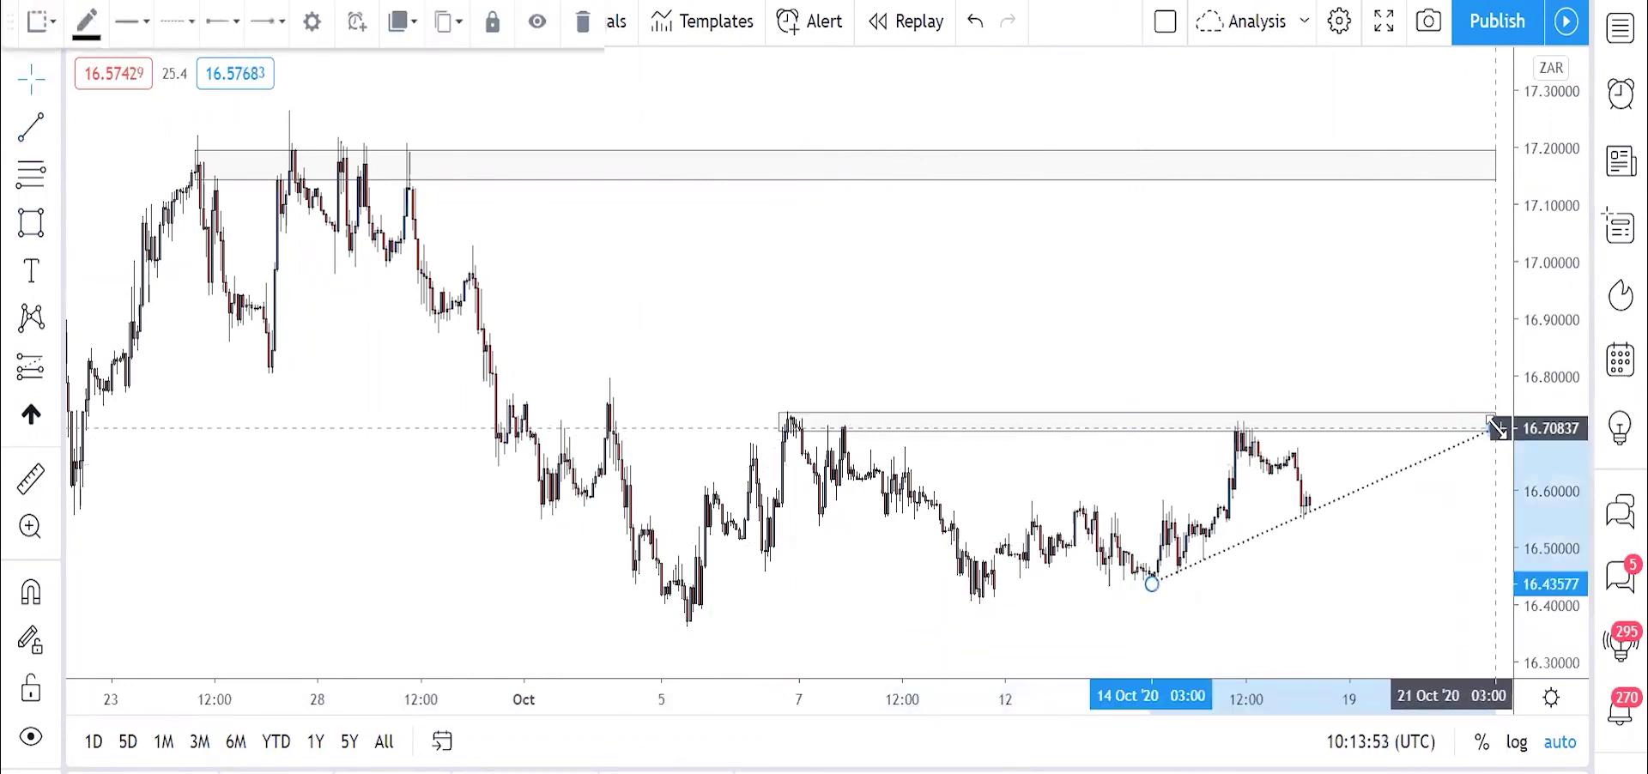
{"action": "left_click", "coordinate": [1499, 429]}
{"action": "left_click", "coordinate": [1073, 475]}
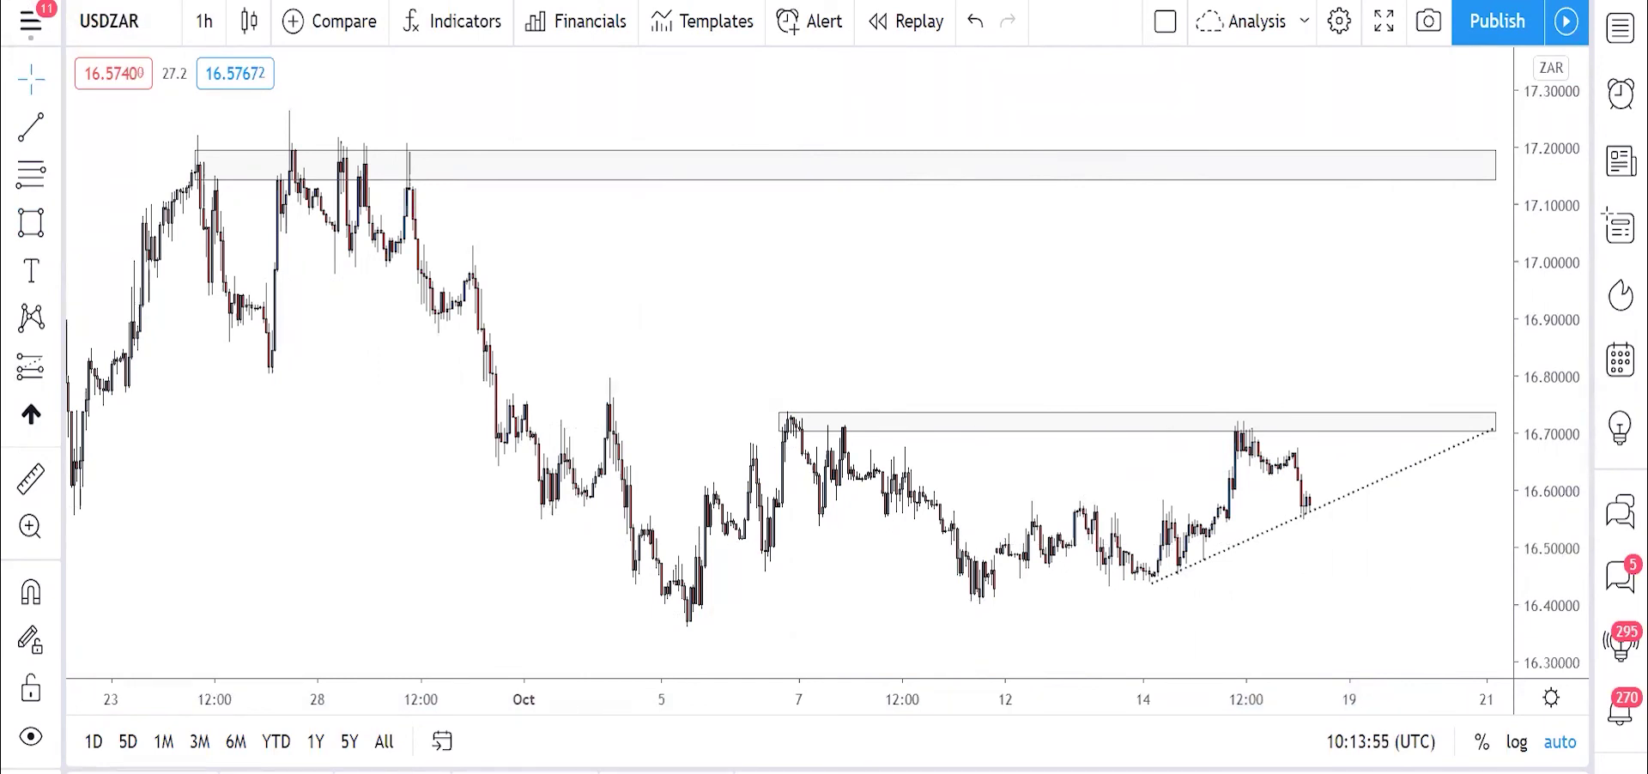
Step: Mark the four touches along the rising trend line with small arrows and draw a projection arrow from the latest low up to the 17.14–17.20 zone
{"action": "left_click", "coordinate": [1156, 580]}
{"action": "left_click", "coordinate": [1188, 566]}
{"action": "left_click", "coordinate": [1217, 557]}
{"action": "left_click", "coordinate": [1321, 518]}
{"action": "left_click_drag", "start_coordinate": [1376, 266], "coordinate": [1398, 181]}
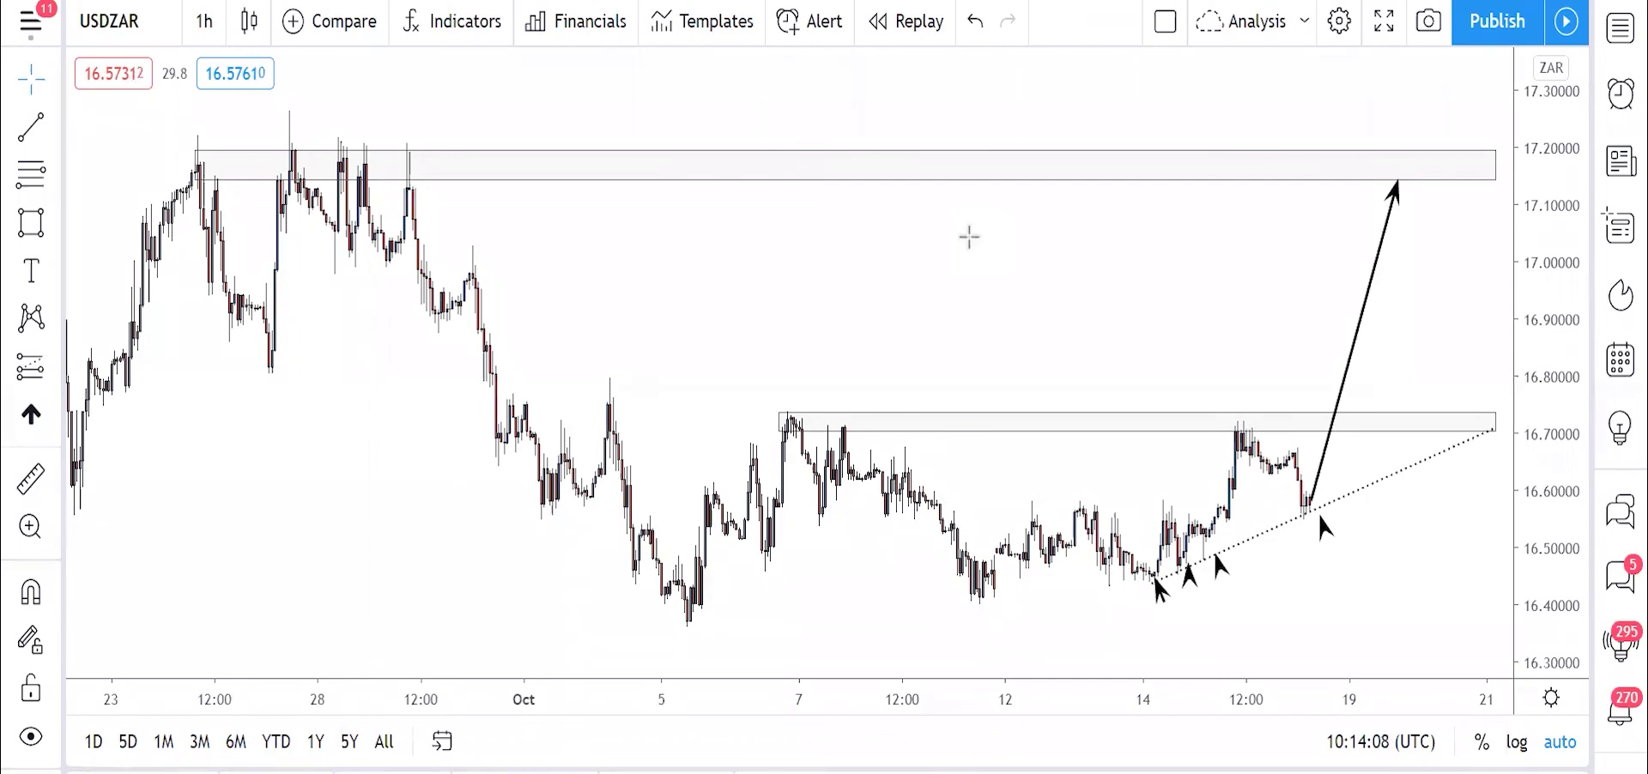
Step: Draw a falling dotted trend line from about 16.757 on 6 October 07:00 to about 16.529 on 16 October 12:00
{"action": "key", "text": "alt+t"}
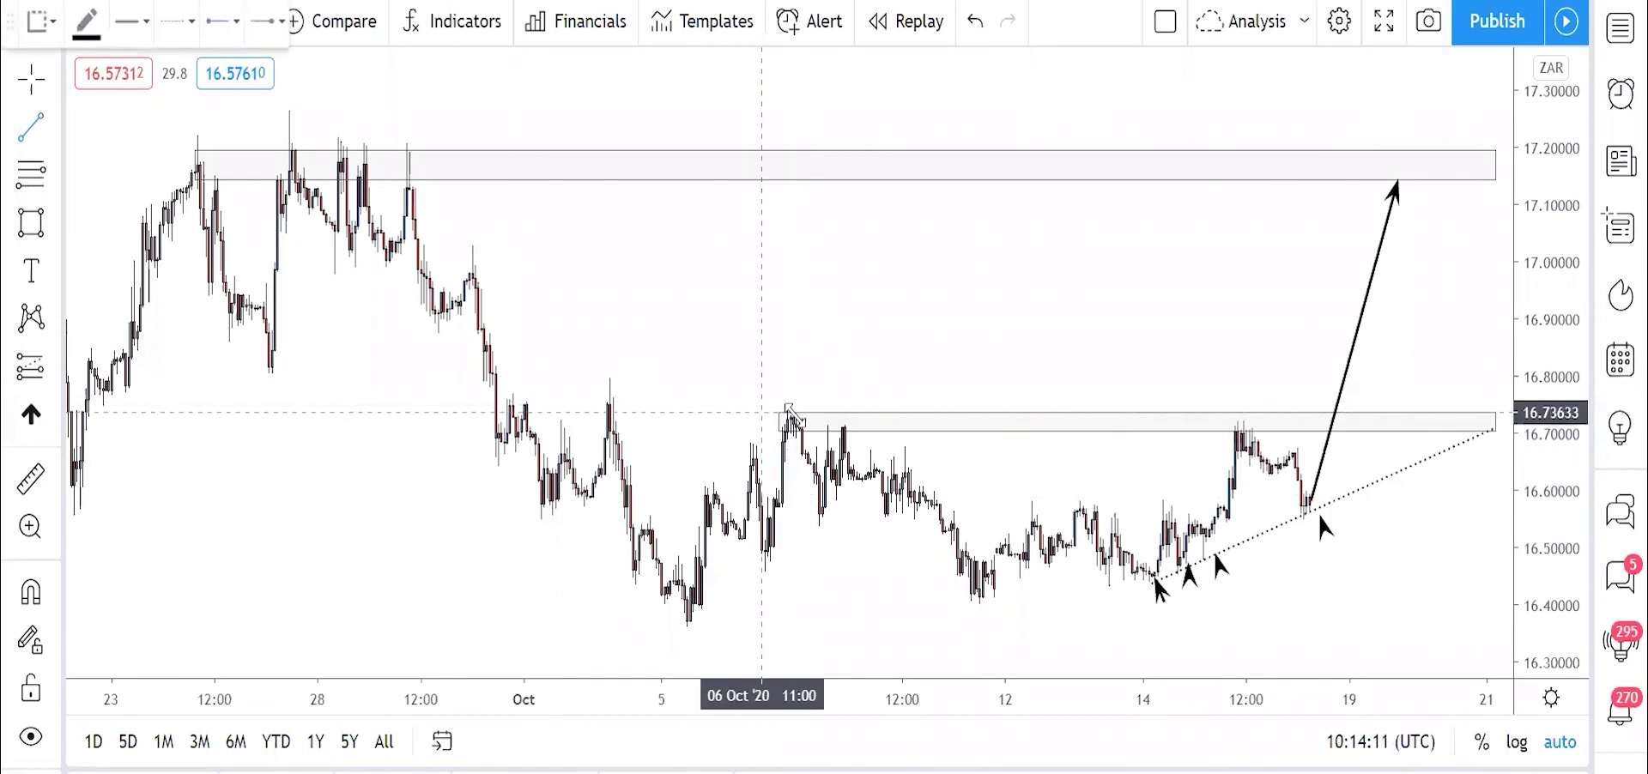
{"action": "left_click", "coordinate": [750, 401]}
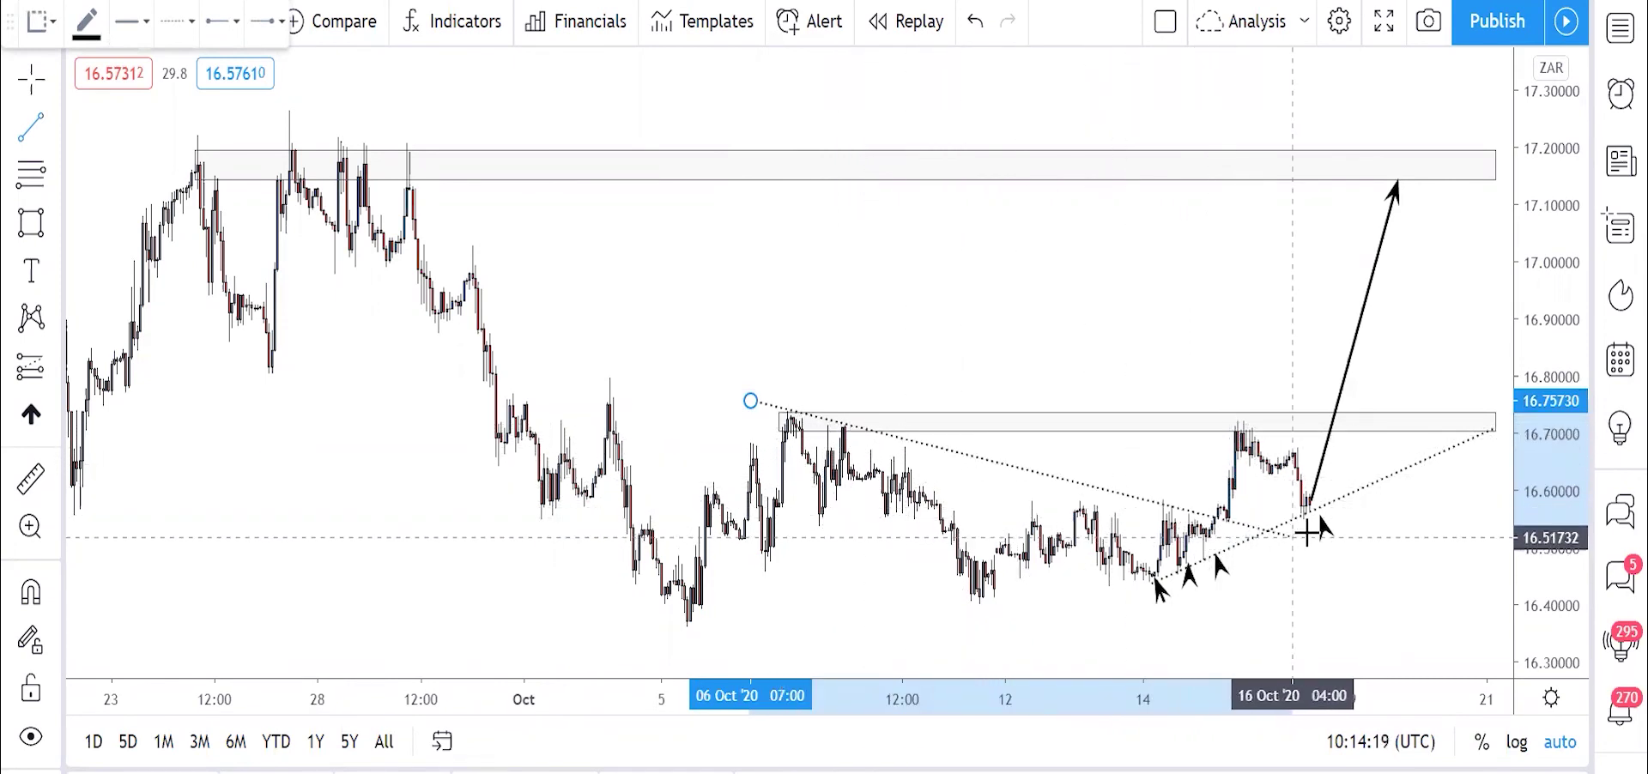
{"action": "left_click", "coordinate": [1314, 531]}
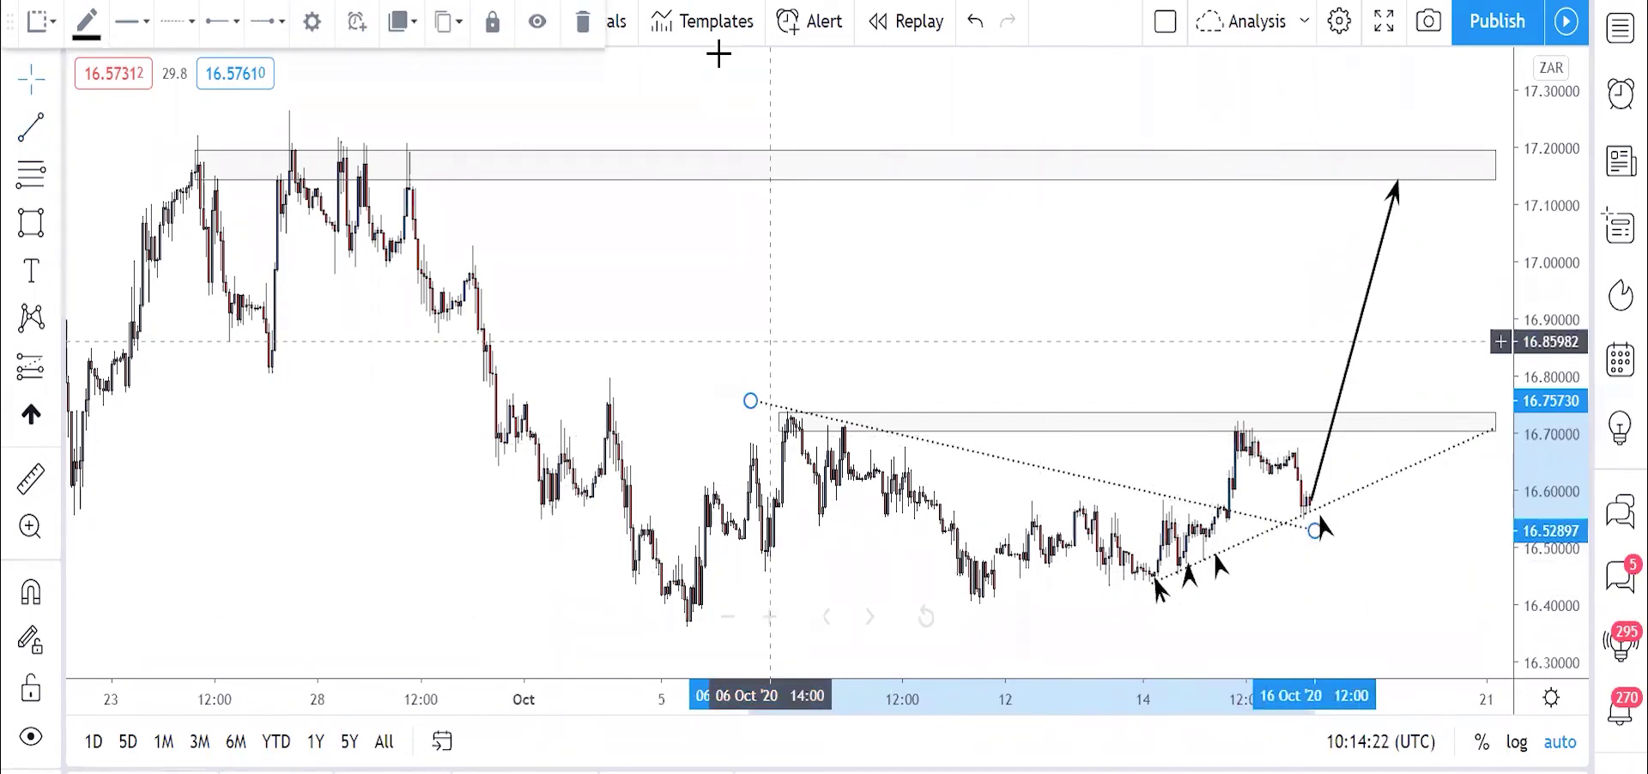
Step: Draw arrows tracing the breakout and retest, the rally to the upper zone, a pullback to about 16.75 and a further rise above 17.30
{"action": "mouse_move", "coordinate": [1206, 564]}
{"action": "left_mouse_down"}
{"action": "mouse_move", "coordinate": [1249, 421]}
{"action": "mouse_move", "coordinate": [1309, 509]}
{"action": "left_mouse_up"}
{"action": "left_click_drag", "start_coordinate": [1309, 508], "coordinate": [1399, 172]}
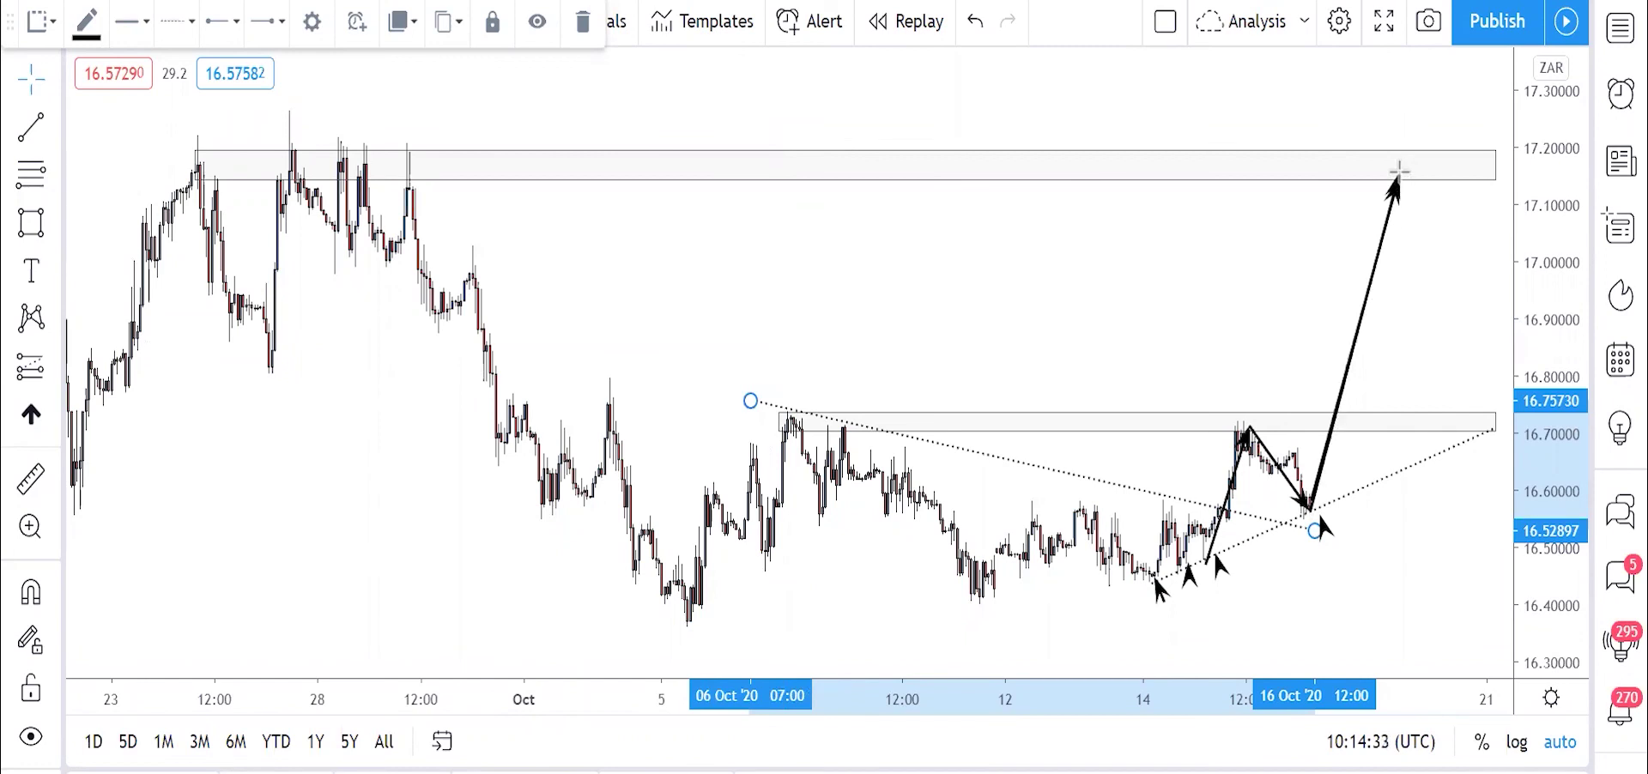
{"action": "mouse_move", "coordinate": [1396, 182]}
{"action": "left_mouse_down"}
{"action": "mouse_move", "coordinate": [1483, 402]}
{"action": "mouse_move", "coordinate": [1578, 0]}
{"action": "left_mouse_up"}
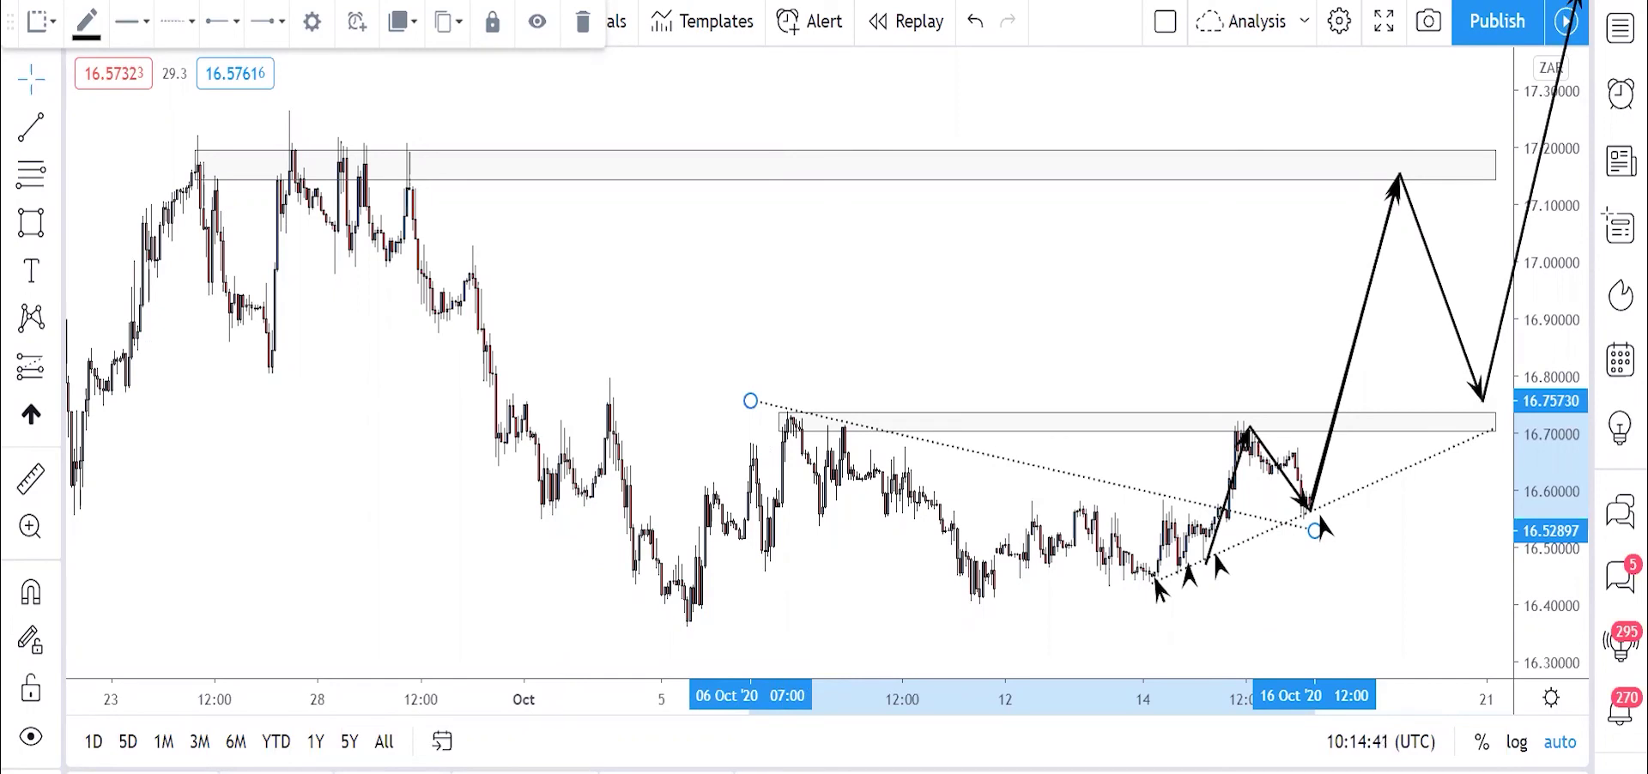